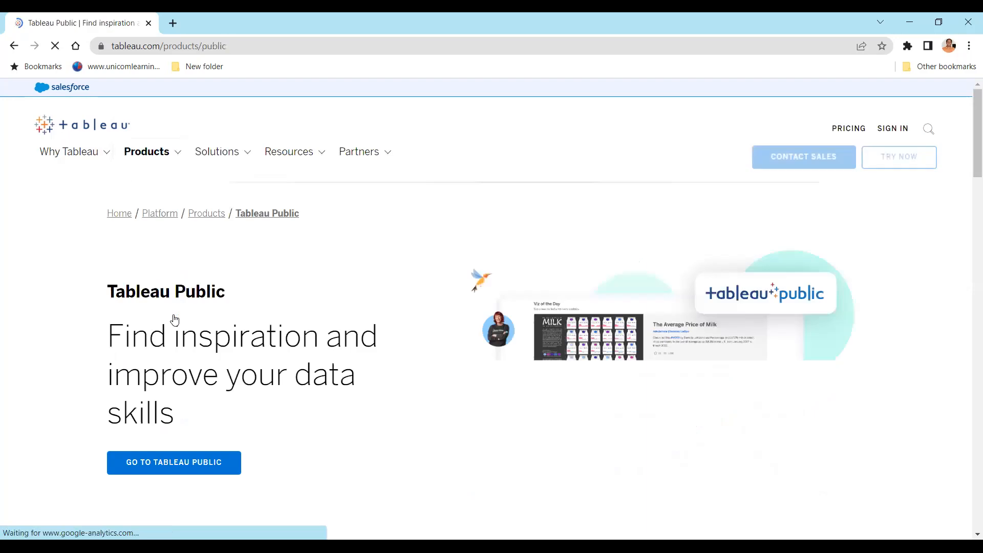
# Read the Tableau Public product overview, including its free platform description, sharing and hosting features, and resource links.
pyautogui.scroll(-4, 199, 320)
pyautogui.scroll(-4, 199, 320)
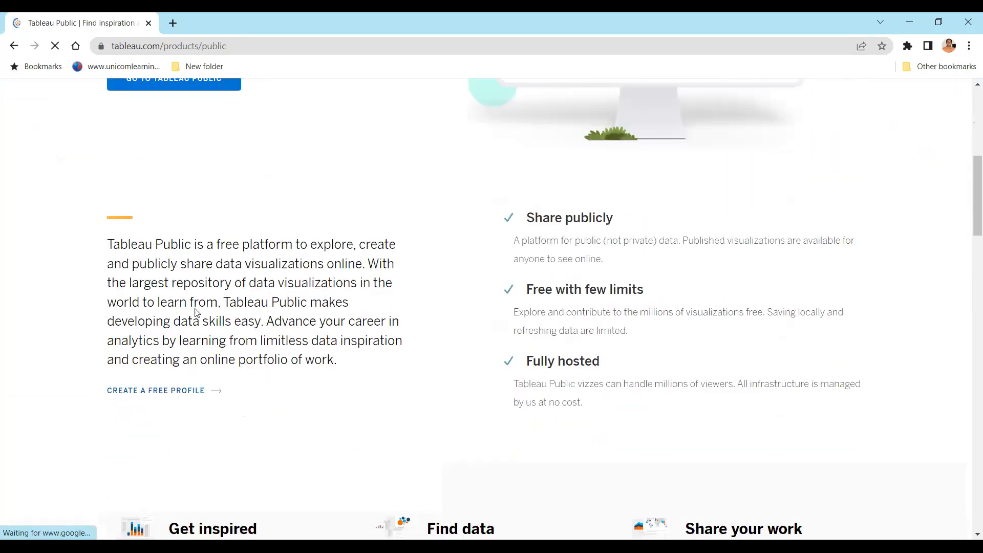
pyautogui.moveTo(220, 244); pyautogui.dragTo(322, 321)
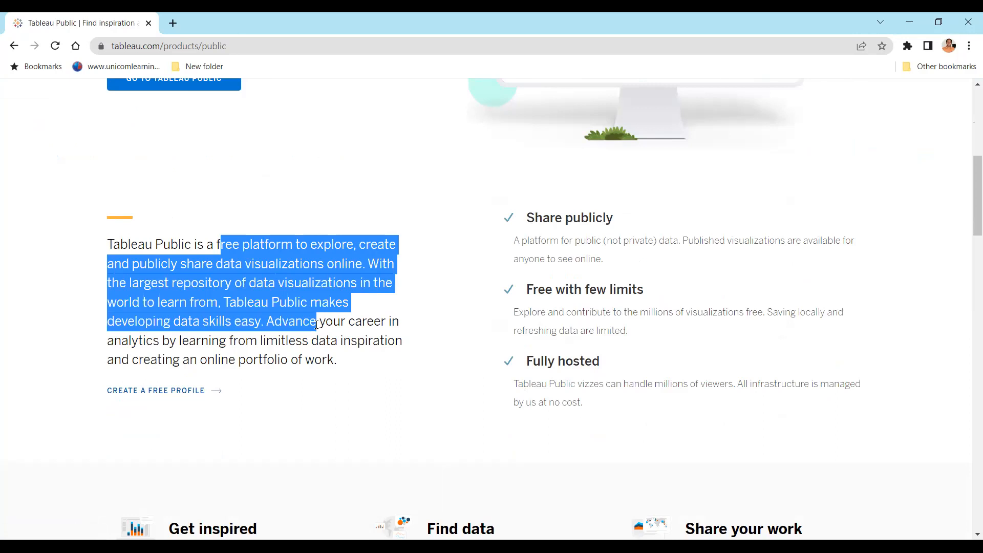
pyautogui.scroll(-5, 316, 342)
pyautogui.scroll(4, 312, 343)
pyautogui.scroll(-3, 310, 344)
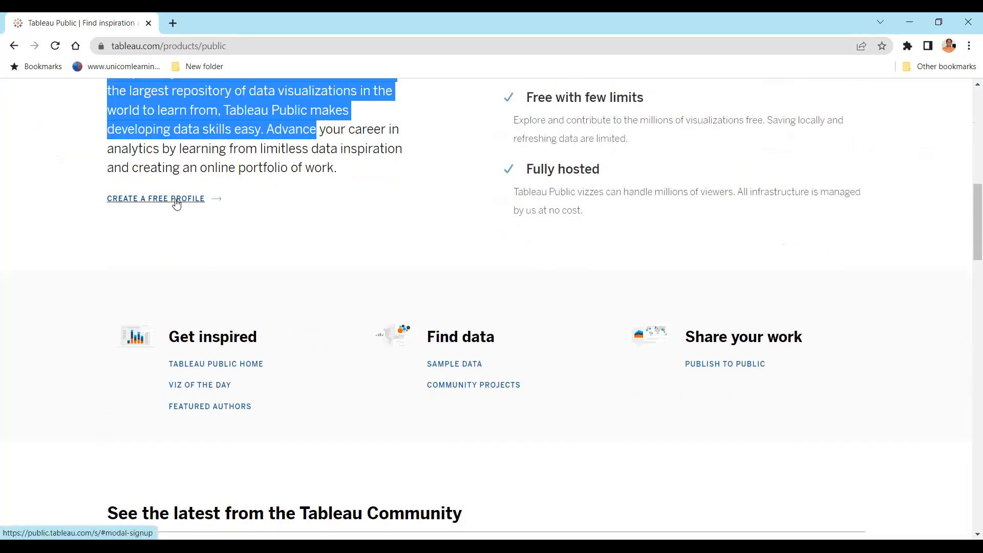
pyautogui.scroll(4, 308, 297)
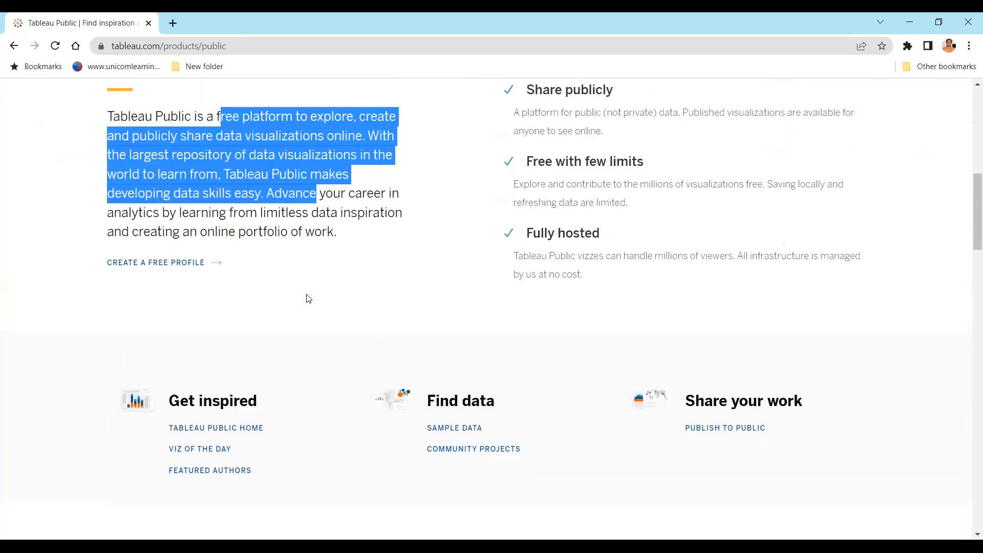
pyautogui.scroll(4, 306, 297)
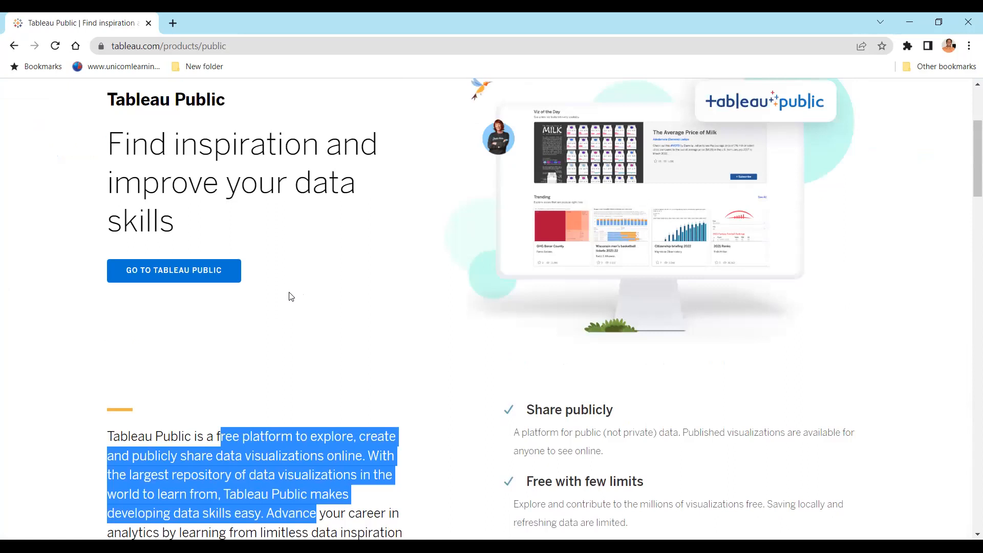
# Go to the Tableau Public site and look over its Discover page and account options.
pyautogui.click(215, 280)
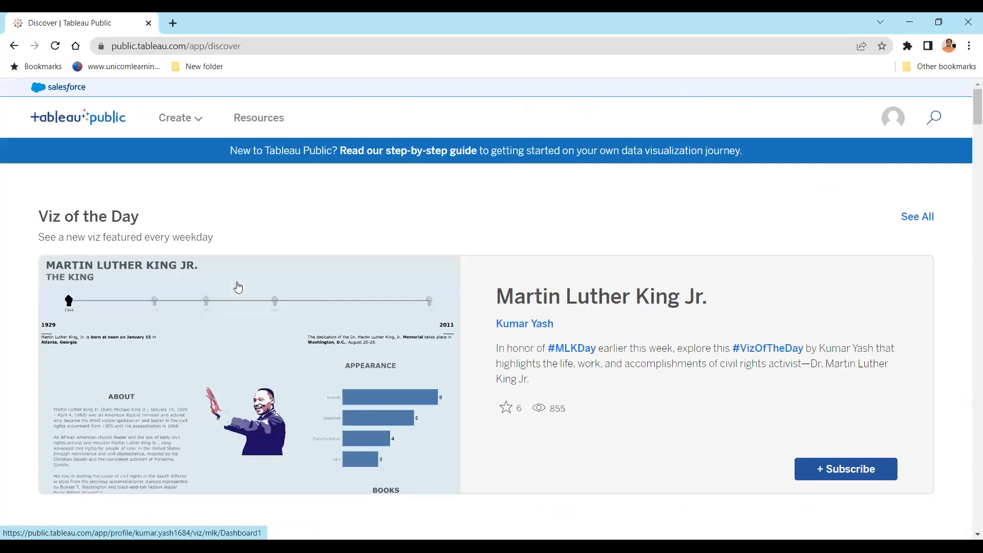
pyautogui.scroll(-4, 238, 287)
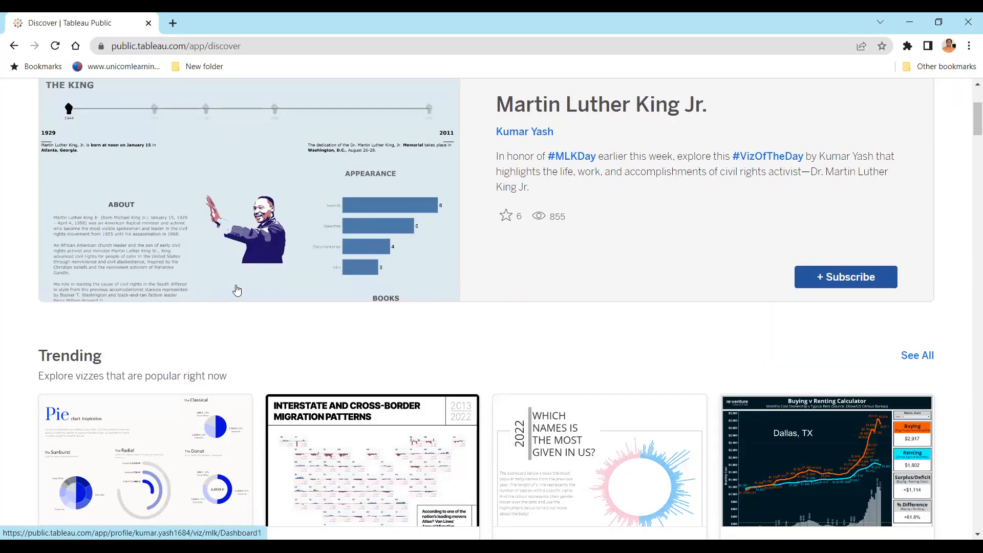
pyautogui.scroll(4, 254, 296)
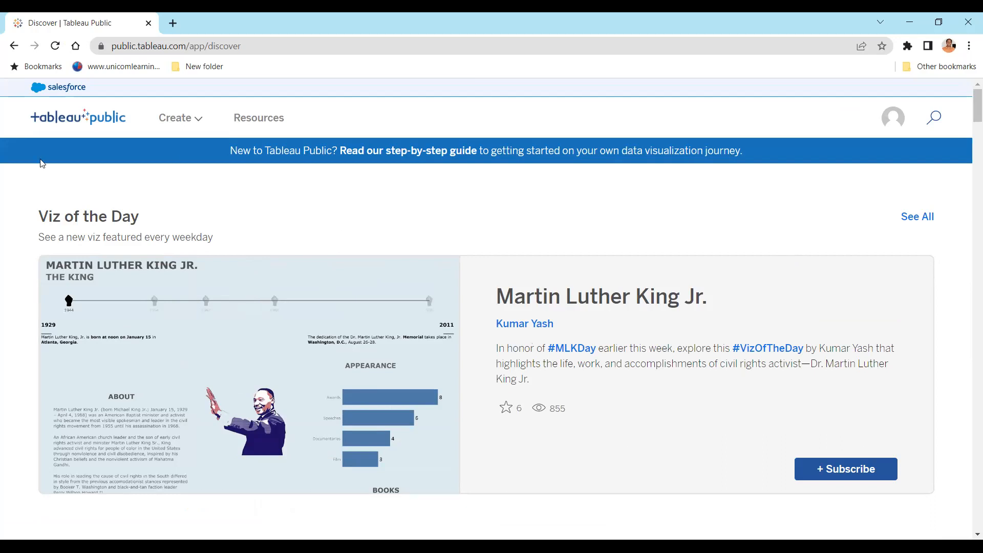
pyautogui.click(898, 120)
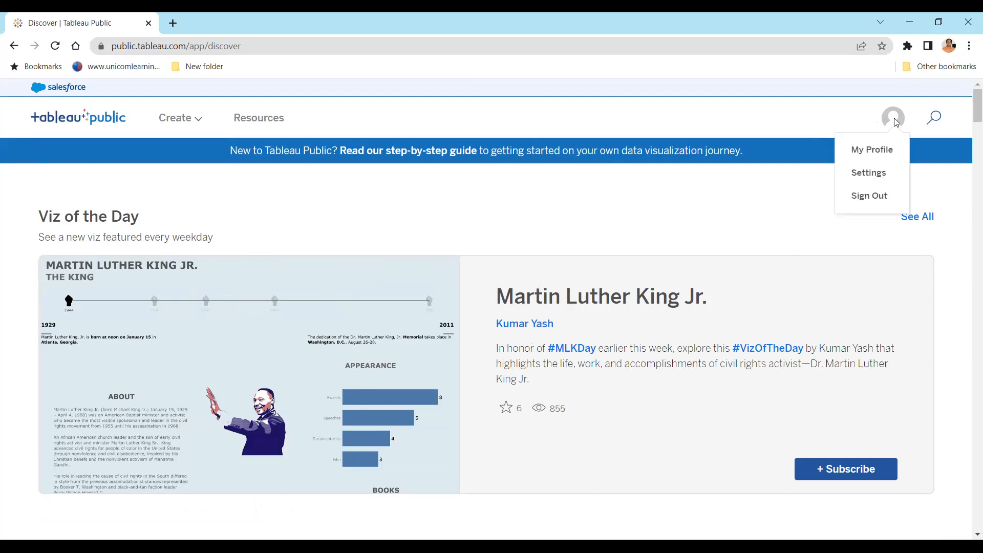
# Open the Tableau Desktop Public Edition download page and view its registration form, then close the form without filling it in.
pyautogui.click(198, 119)
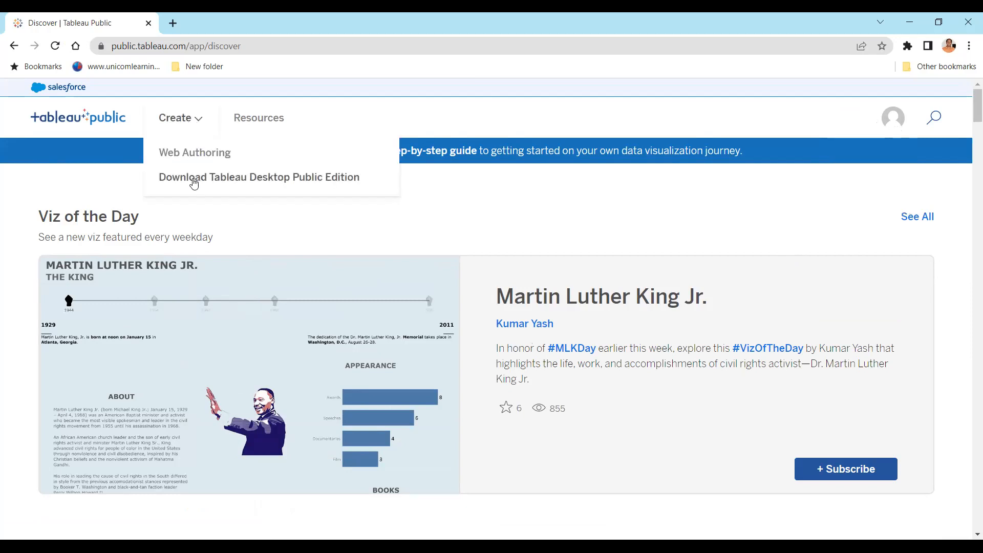
pyautogui.click(229, 178)
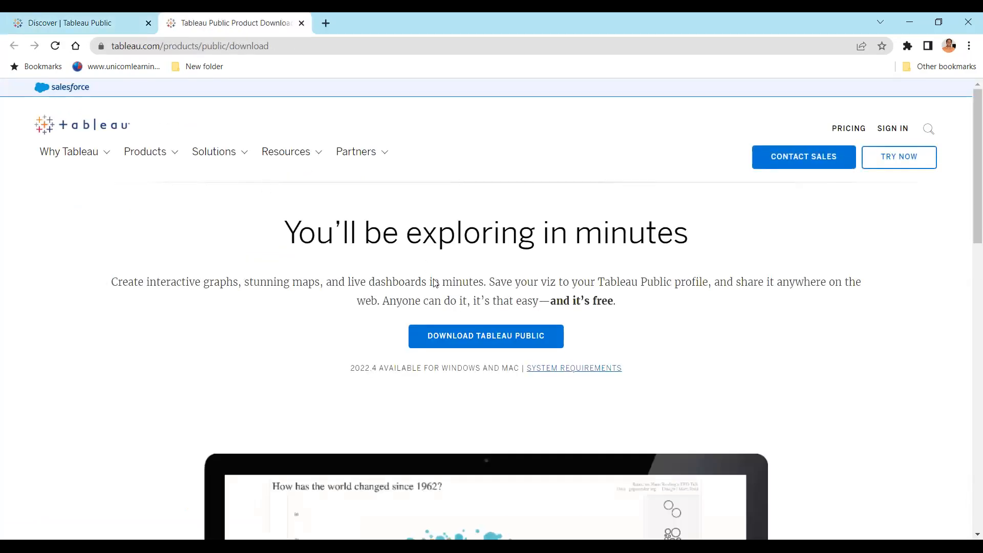
pyautogui.click(485, 338)
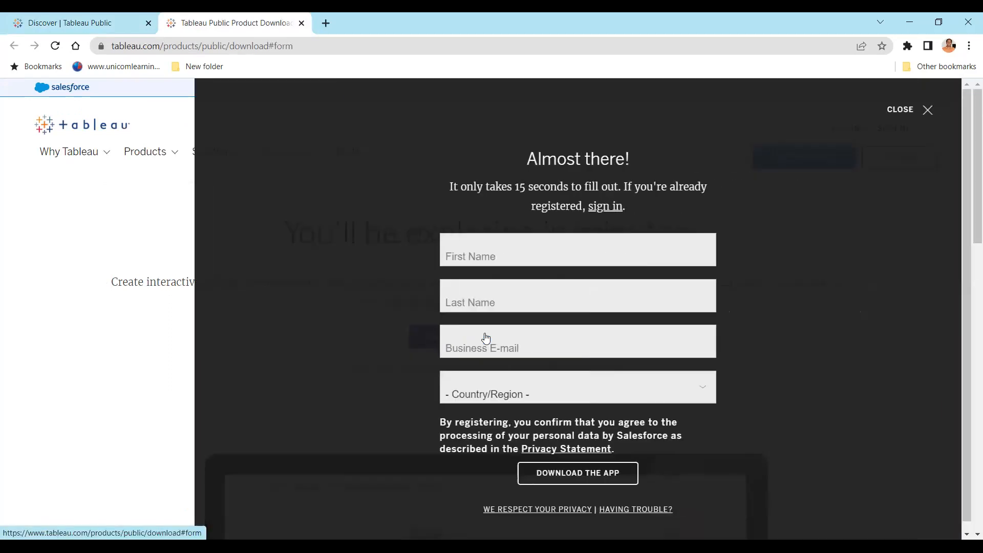
pyautogui.click(929, 111)
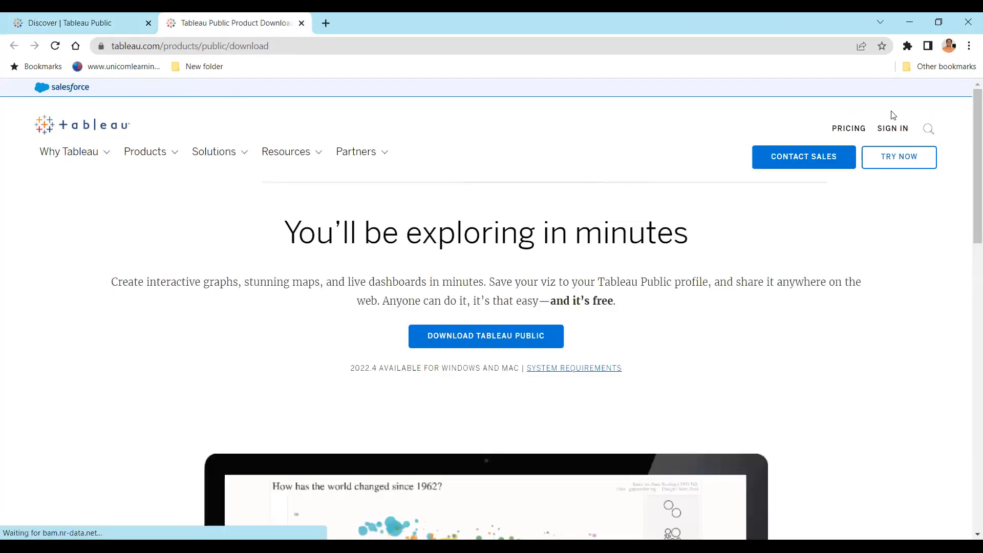
pyautogui.scroll(-2, 336, 269)
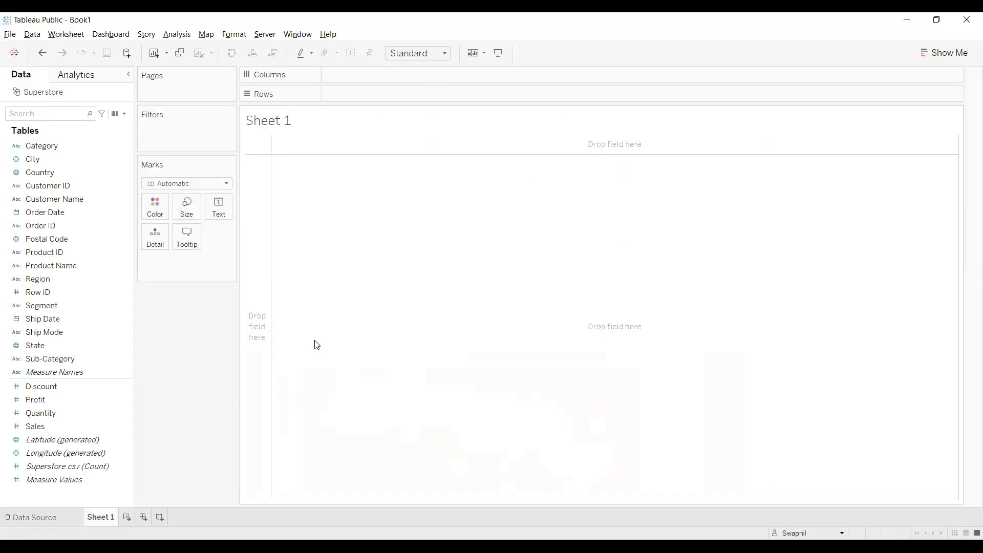
# Restart Tableau Public with a maximized start page, postponing the product update reminder.
pyautogui.click(966, 25)
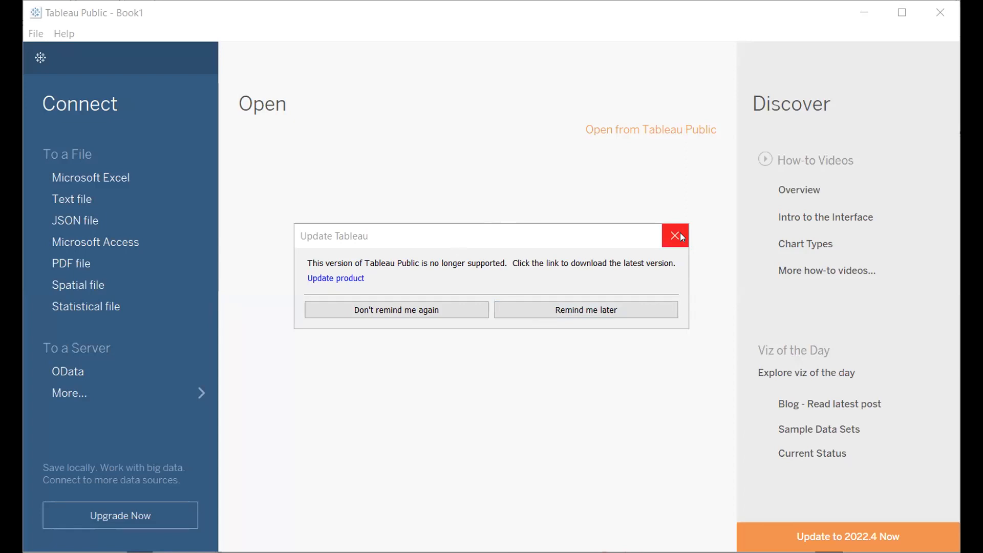
pyautogui.click(569, 308)
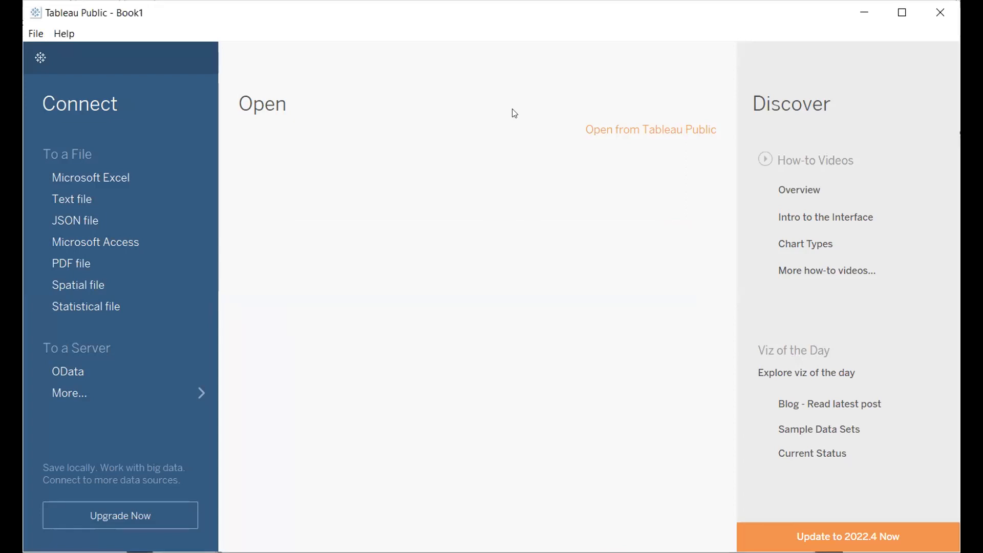
pyautogui.doubleClick(591, 17)
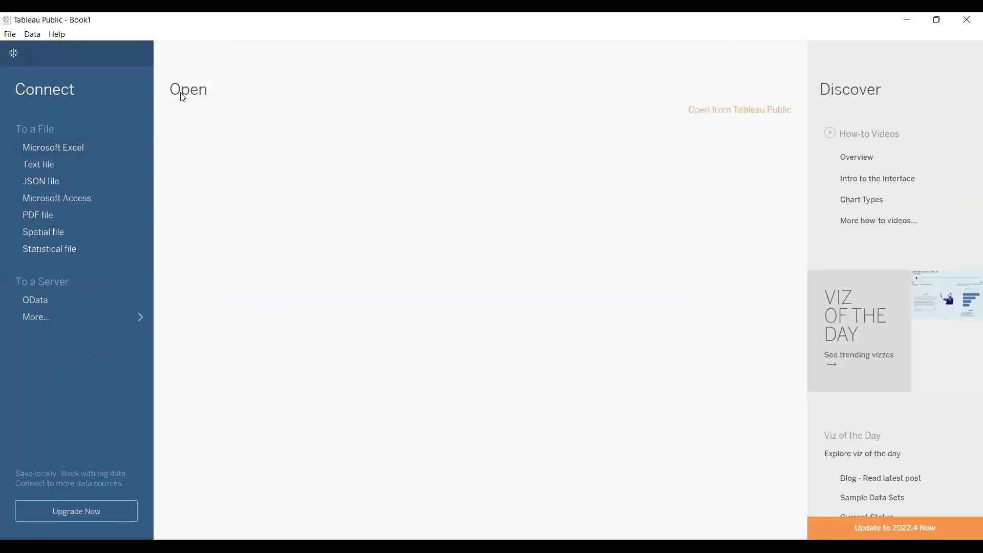
# Open Superstore.csv from the OnlineRetail-master folder as the workbook's data source.
pyautogui.click(11, 34)
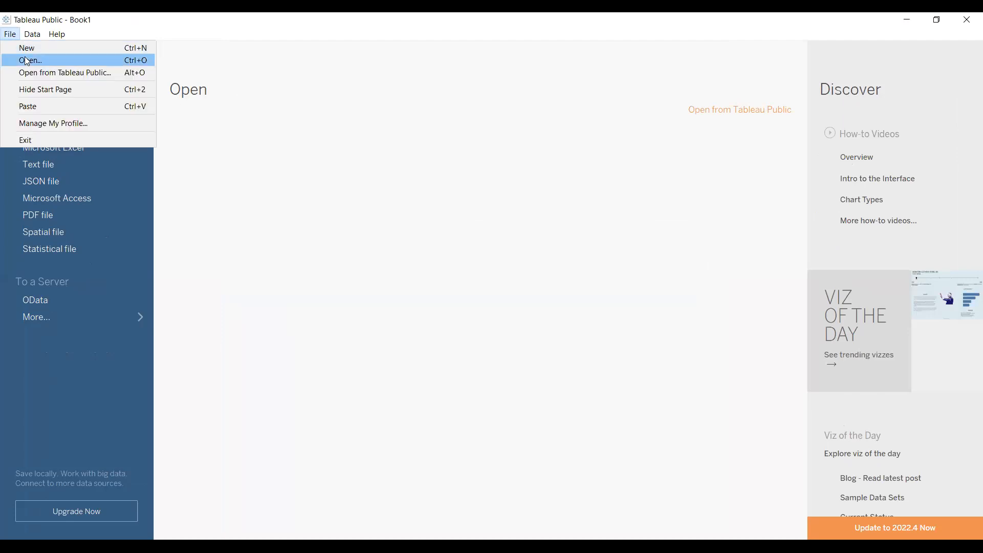
pyautogui.click(27, 62)
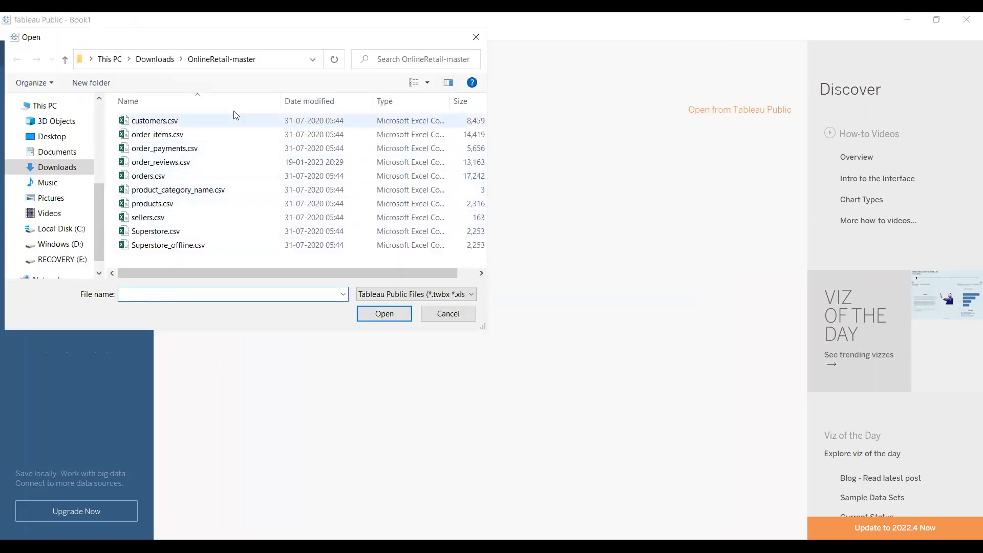
pyautogui.click(167, 234)
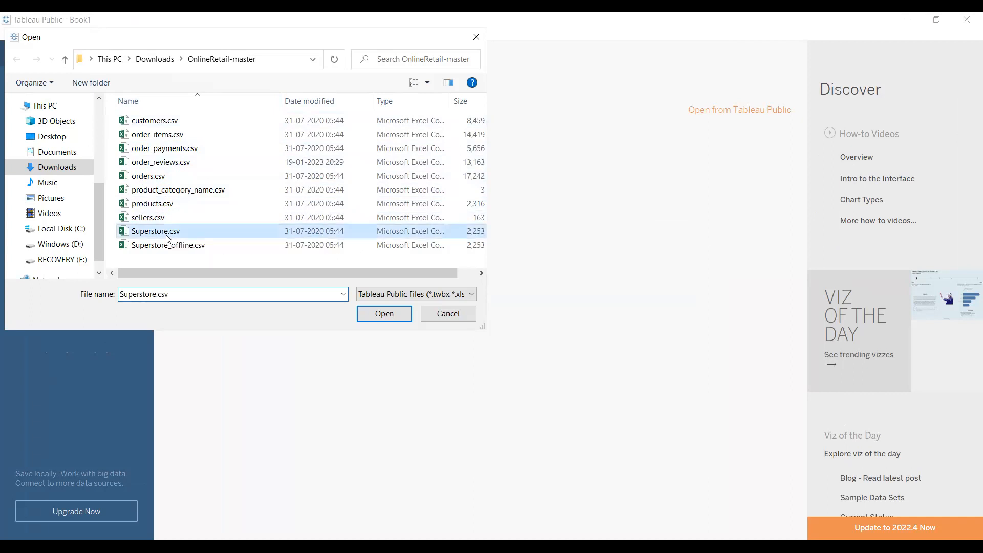
pyautogui.click(392, 317)
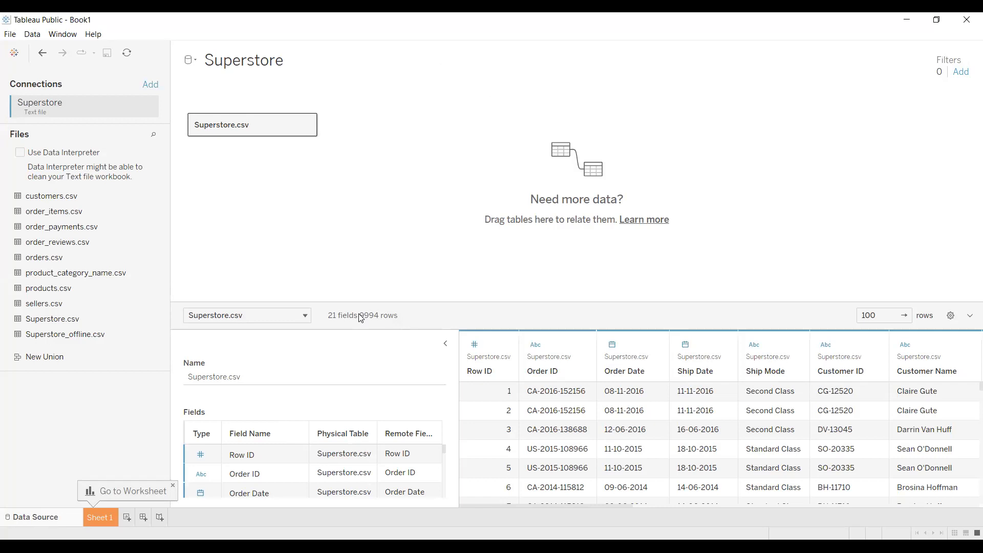
# Examine the file types and server connectors available for a new data source, without connecting to any.
pyautogui.click(10, 35)
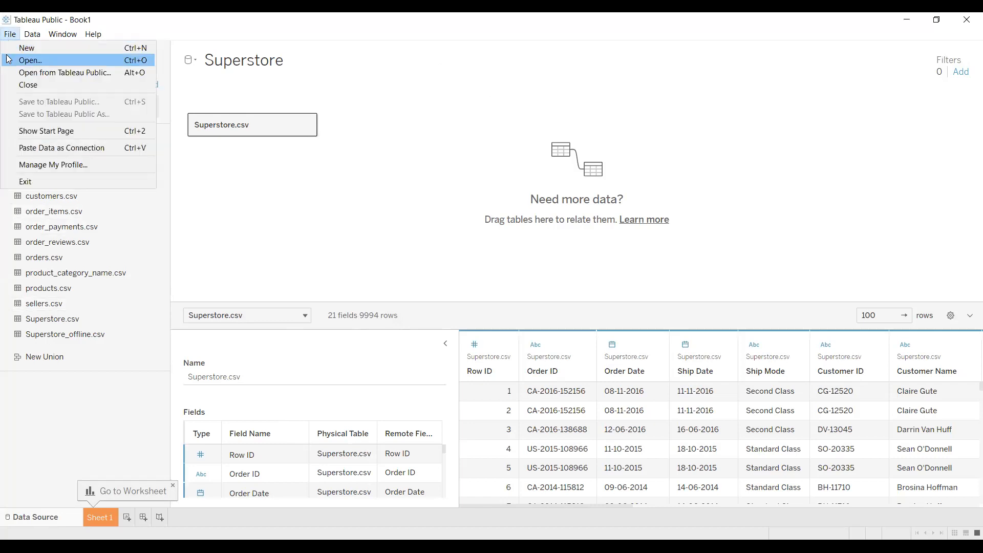
pyautogui.click(29, 35)
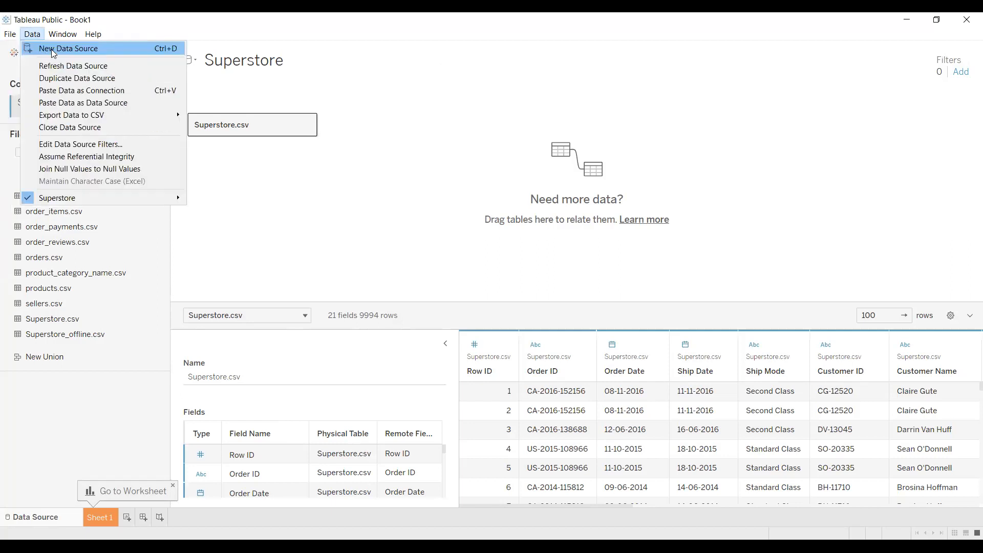
pyautogui.click(68, 51)
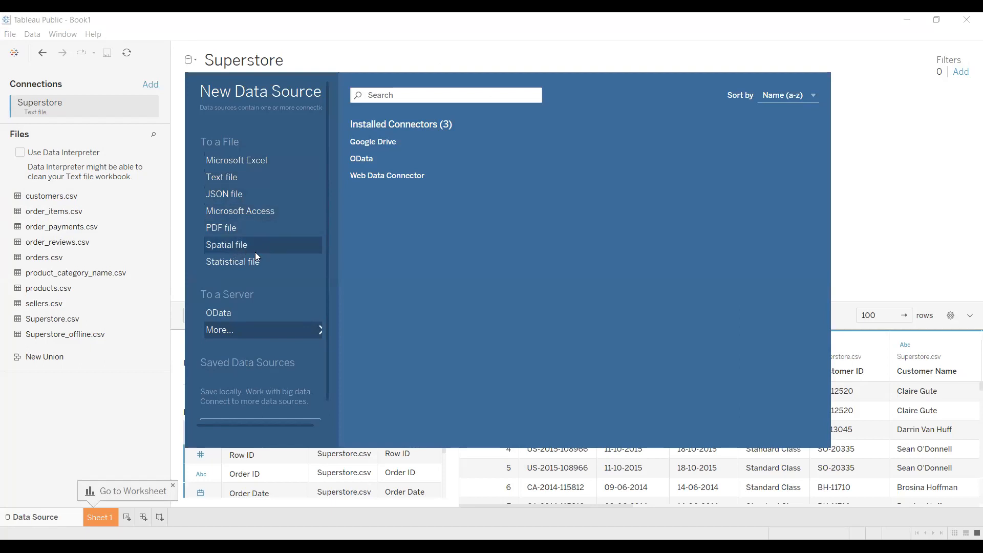
pyautogui.click(223, 332)
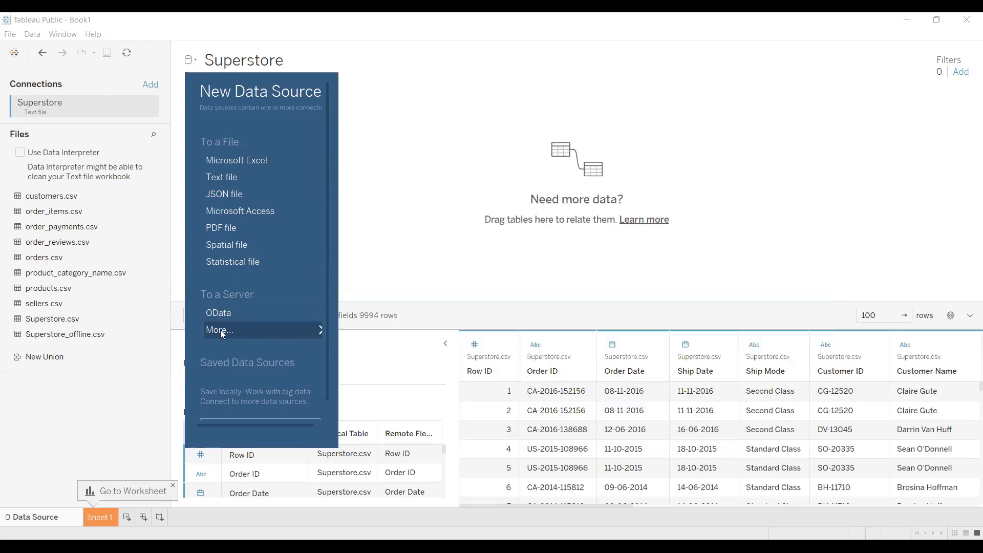
pyautogui.click(224, 333)
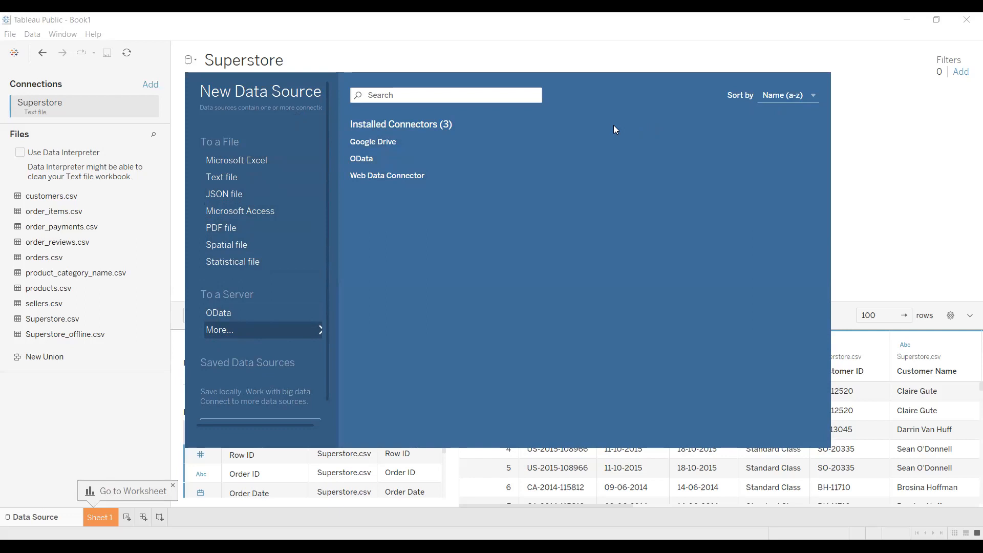
pyautogui.press('Escape')
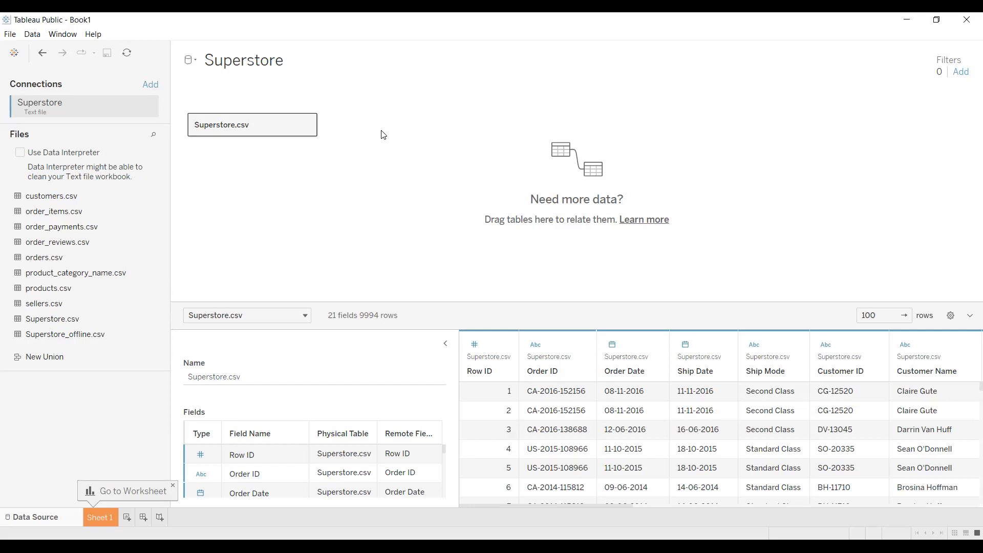
pyautogui.click(11, 37)
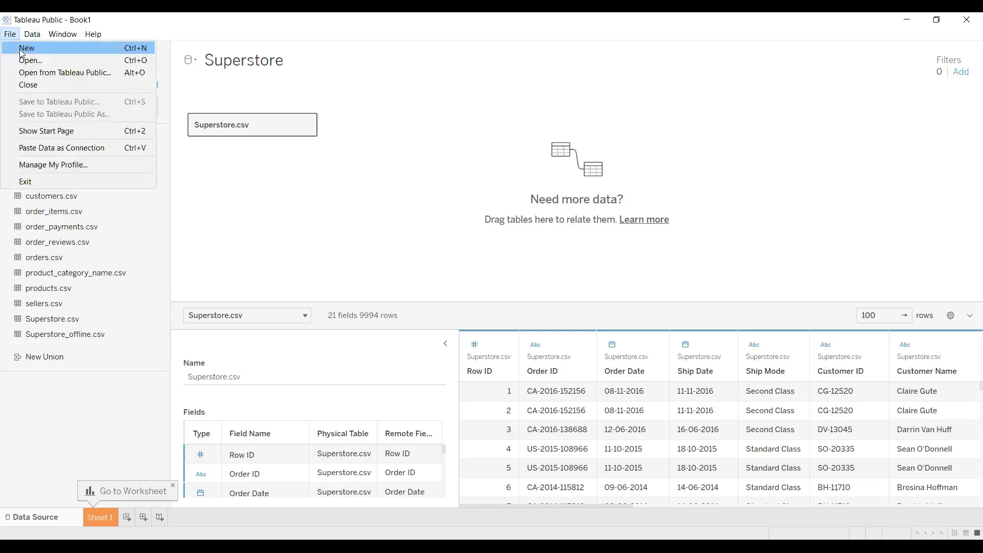
pyautogui.click(455, 381)
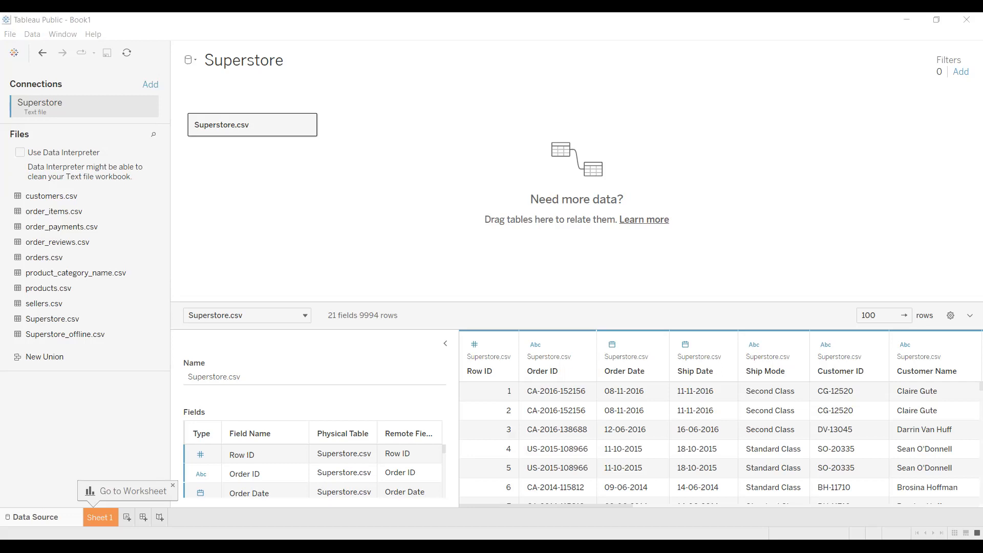
pyautogui.click(60, 40)
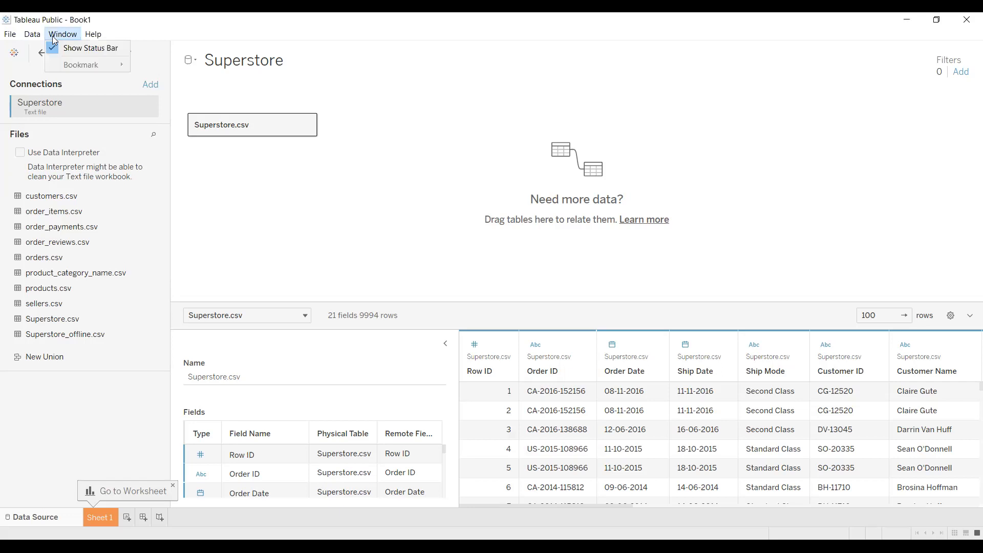
pyautogui.click(34, 37)
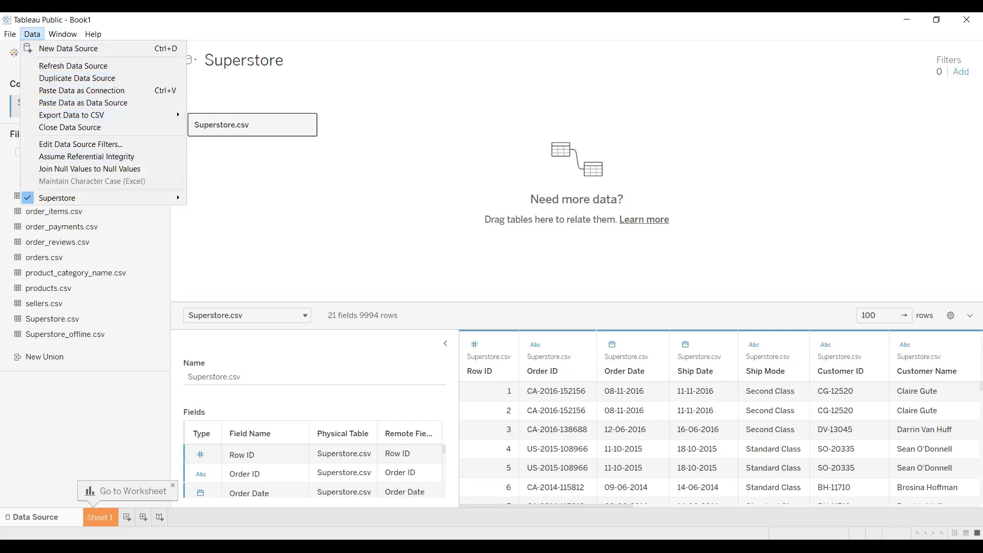
pyautogui.press('Escape')
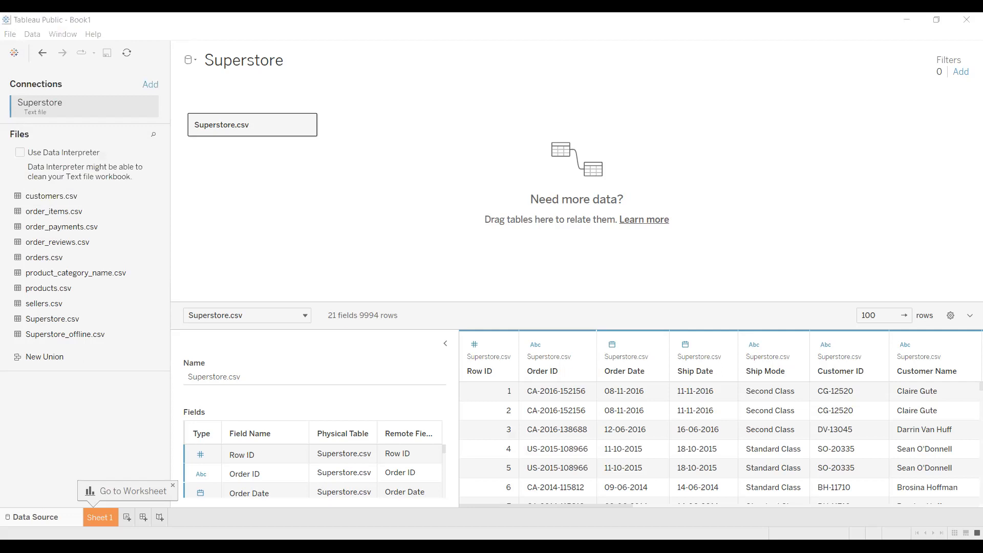
# Create a new blank workbook and switch to its window.
pyautogui.click(10, 22)
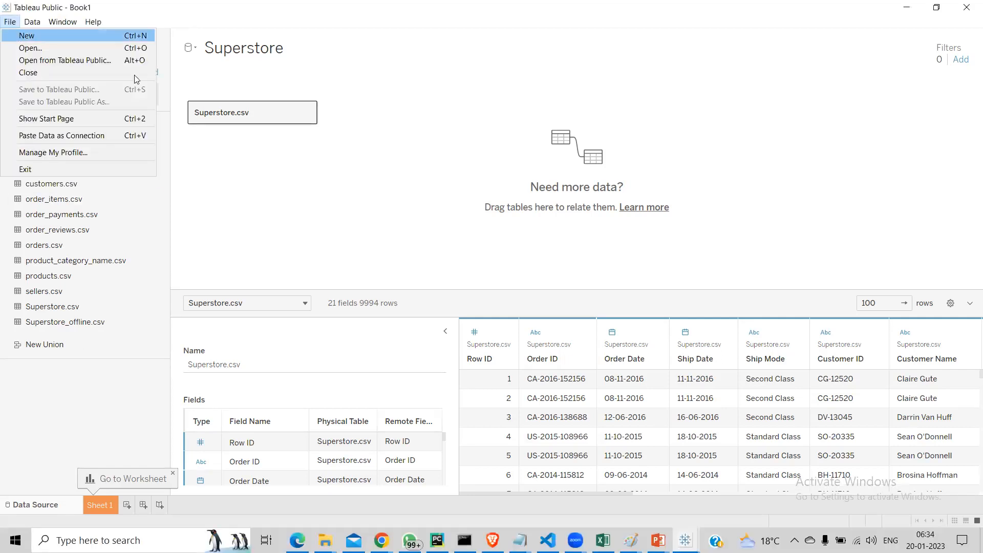
pyautogui.moveTo(685, 540)
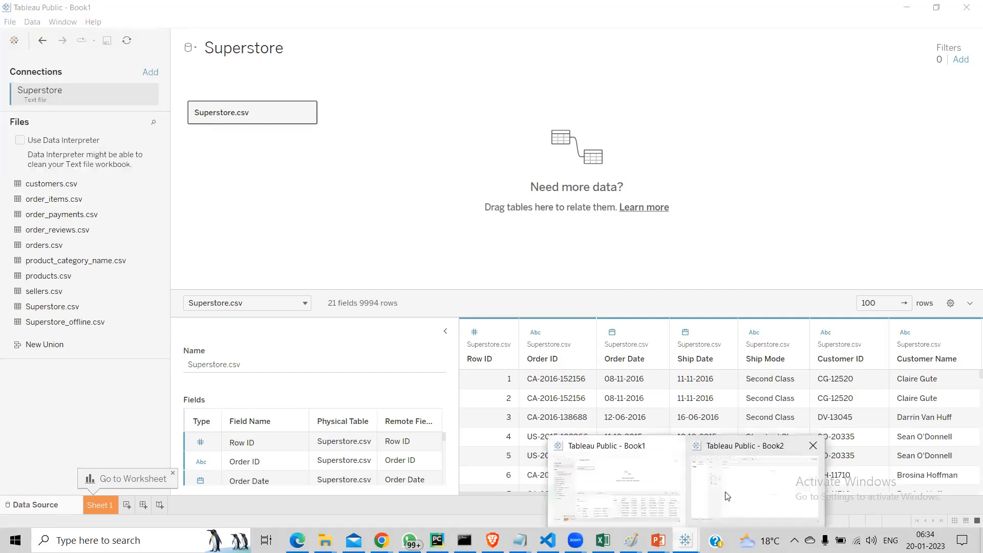
pyautogui.click(728, 497)
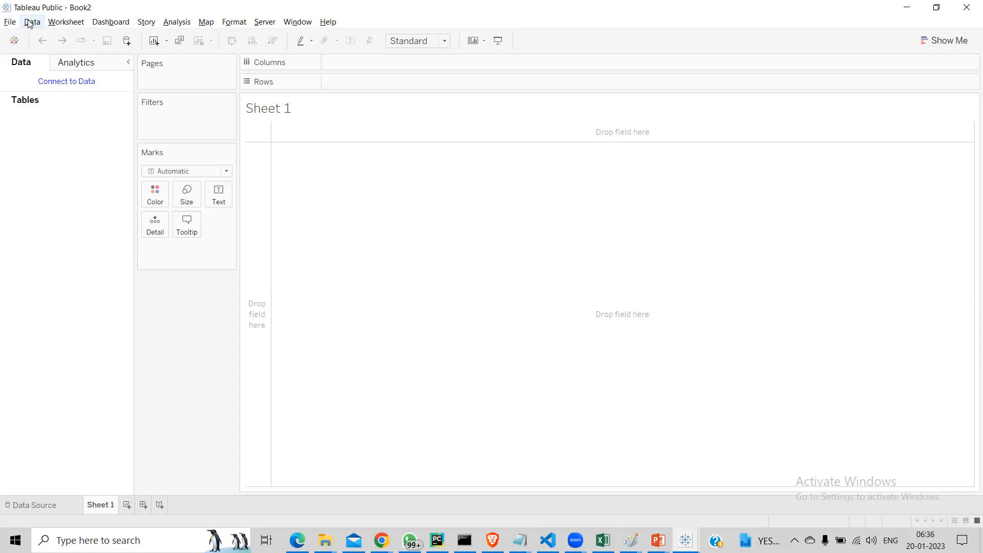
# Try to connect to Superstore.csv in the OnlineRetail-master folder as a Microsoft Excel source, listing all file types.
pyautogui.click(66, 82)
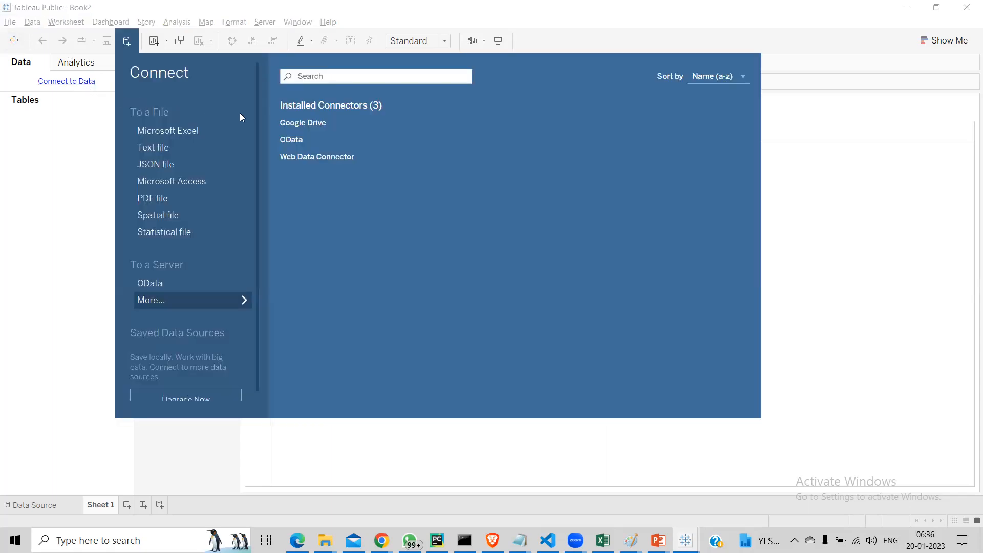
pyautogui.click(175, 131)
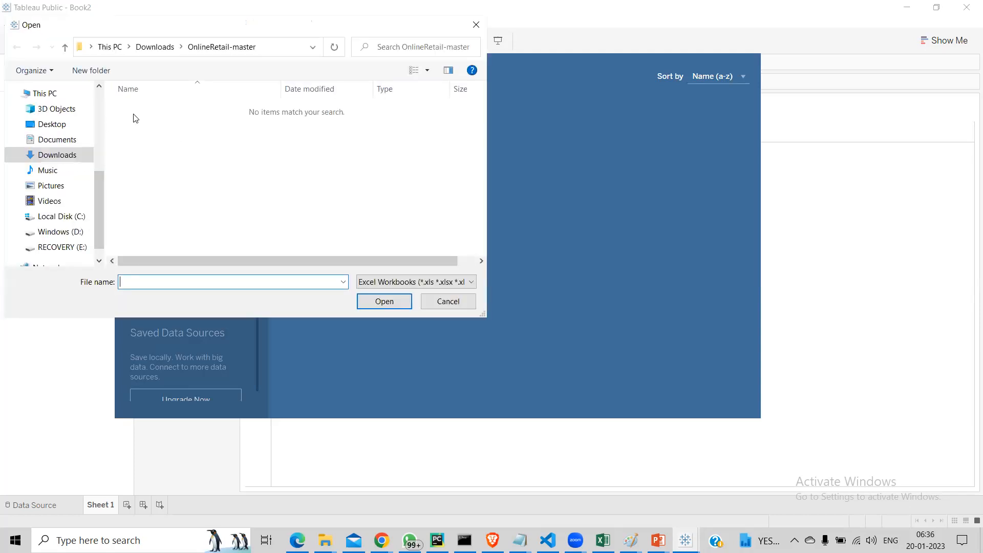
pyautogui.click(443, 282)
pyautogui.click(395, 304)
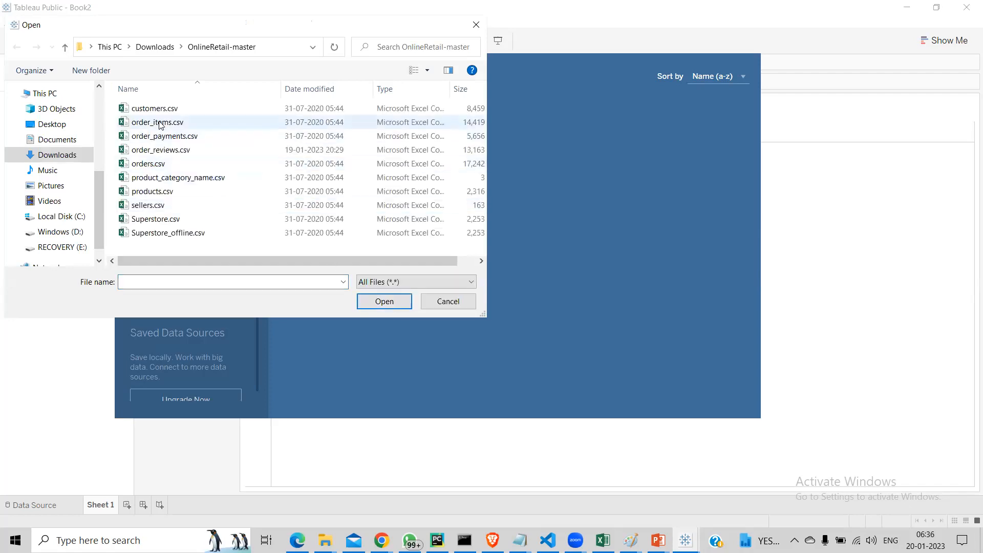
pyautogui.click(158, 220)
pyautogui.doubleClick(159, 220)
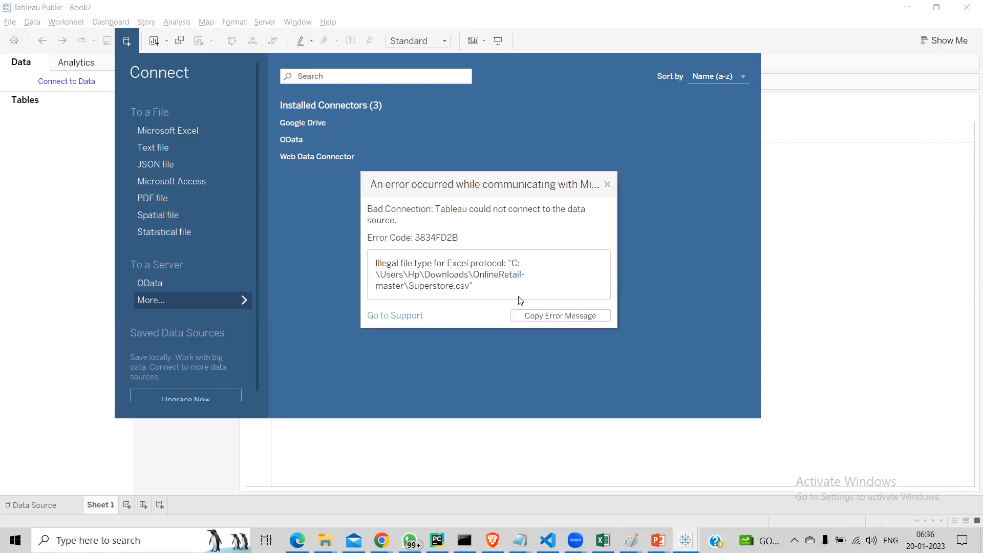
pyautogui.click(607, 185)
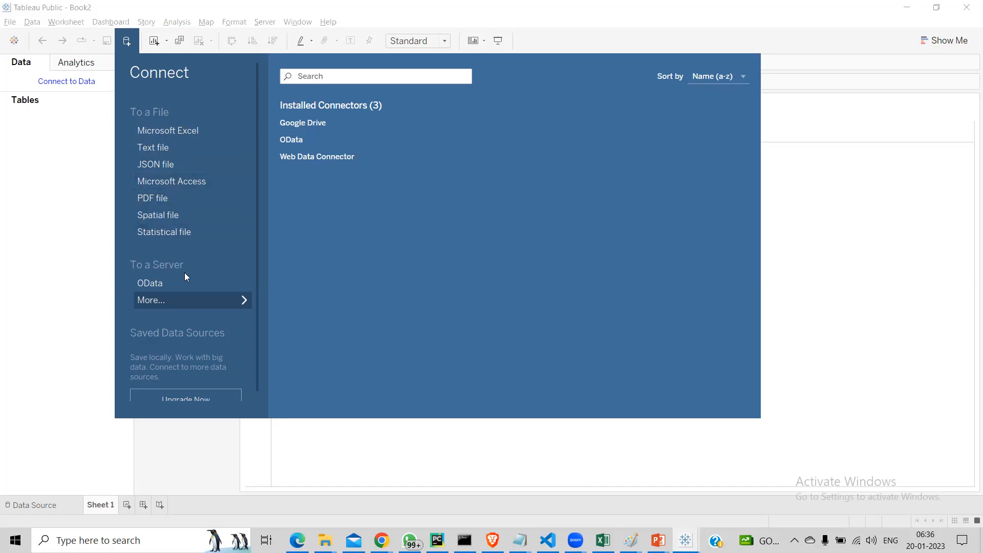
# Search the installed connectors for csv and view the options for sorting them.
pyautogui.scroll(-1, 185, 277)
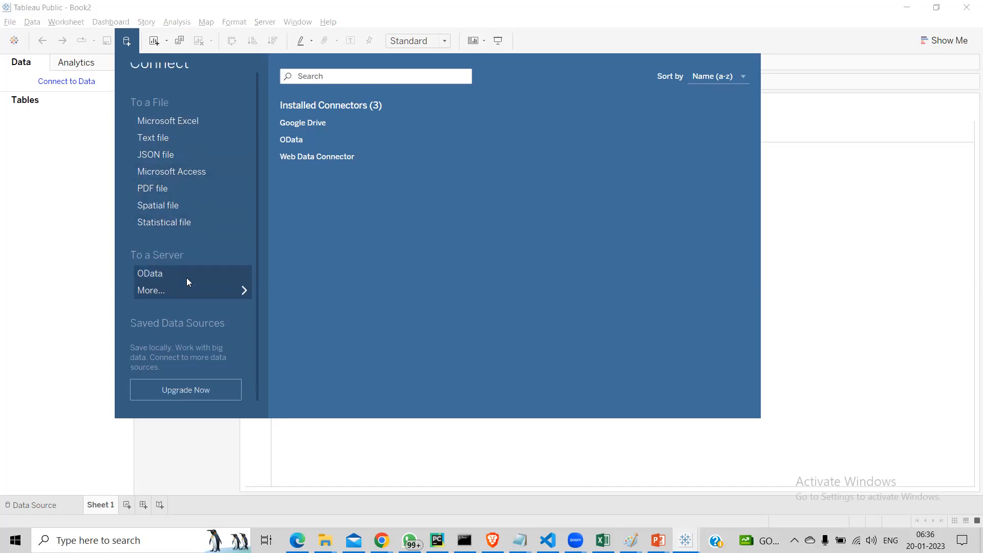
pyautogui.scroll(1, 186, 278)
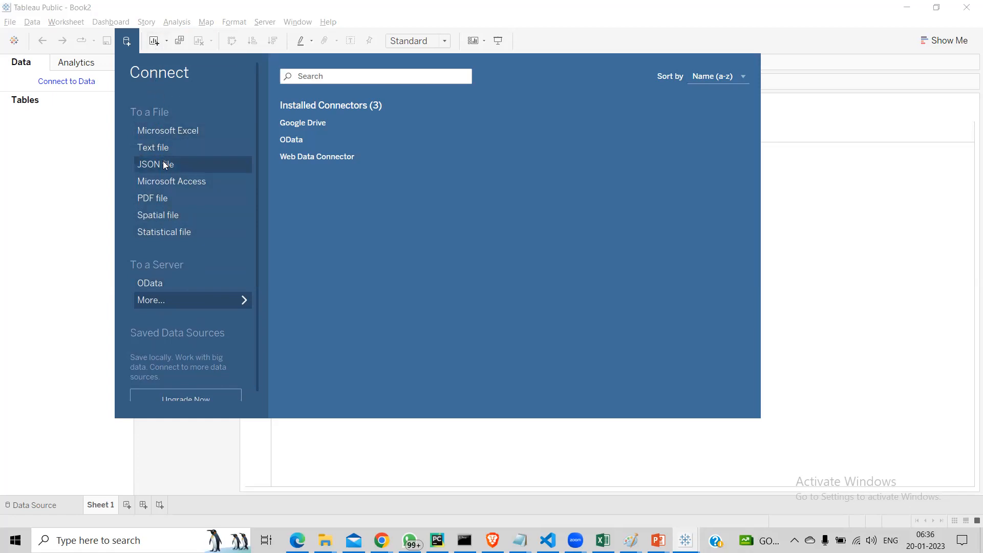
pyautogui.click(153, 300)
pyautogui.click(153, 301)
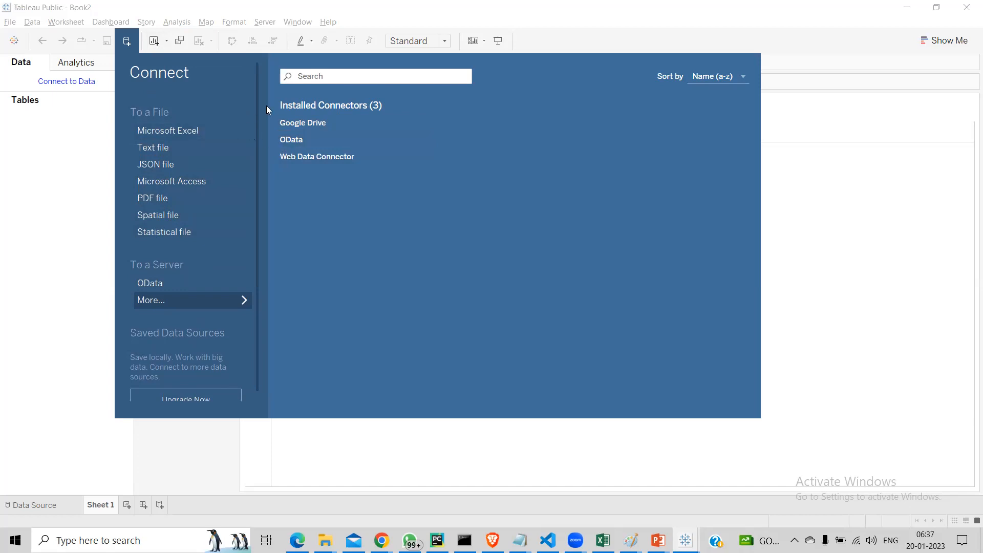
pyautogui.write('csv')
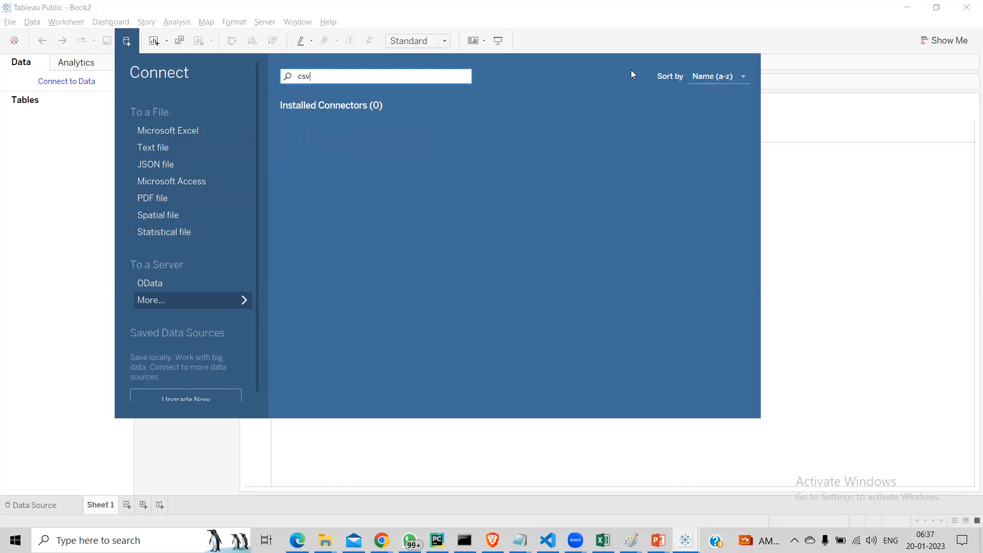
pyautogui.click(702, 76)
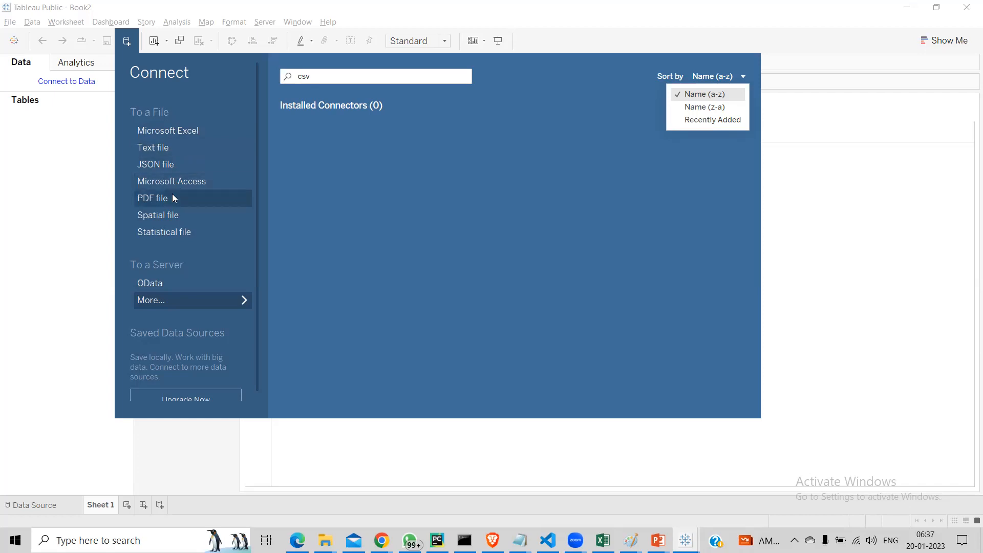
# Connect to Superstore.csv in the OnlineRetail-master folder as a text file.
pyautogui.click(167, 149)
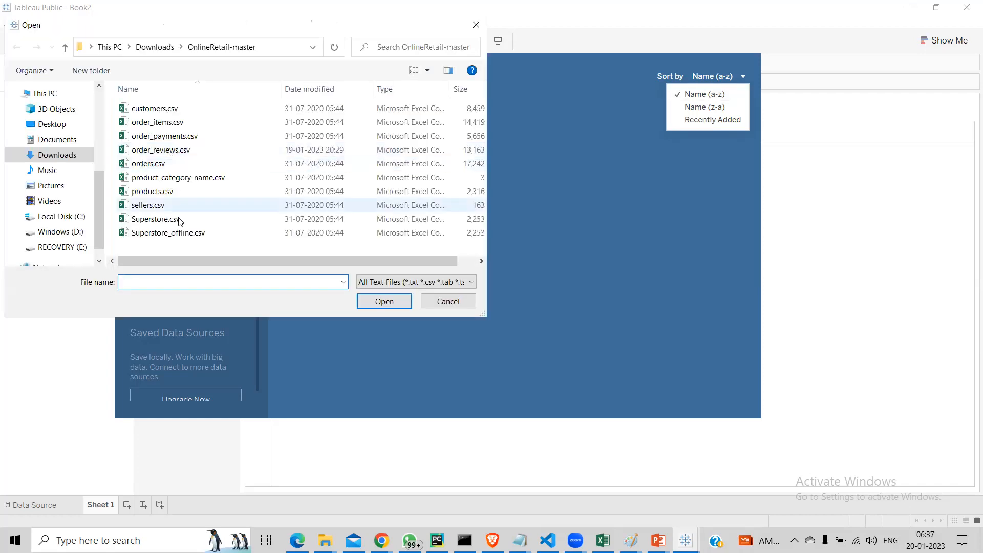
pyautogui.doubleClick(165, 219)
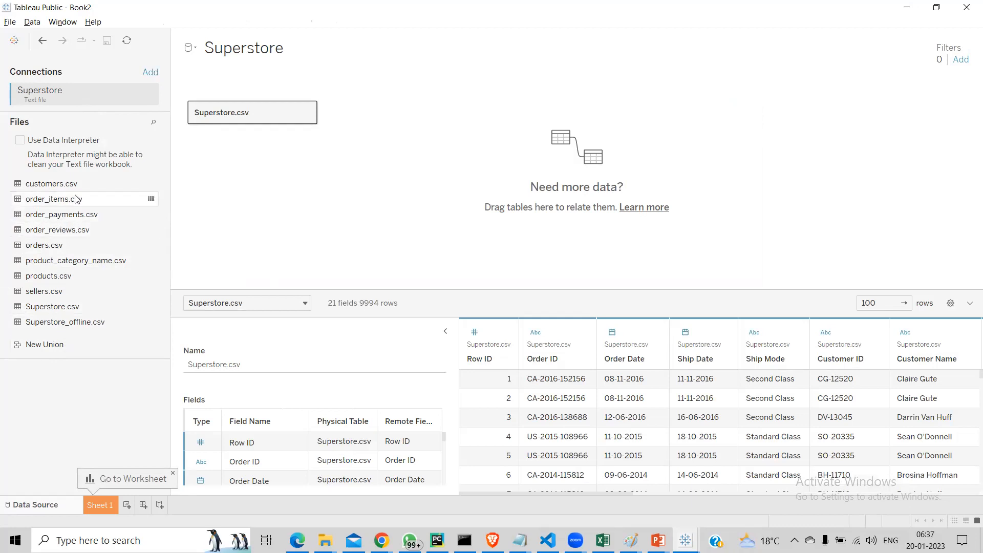
# Add a second copy of the Superstore.csv table to the data model and remove it again.
pyautogui.click(54, 309)
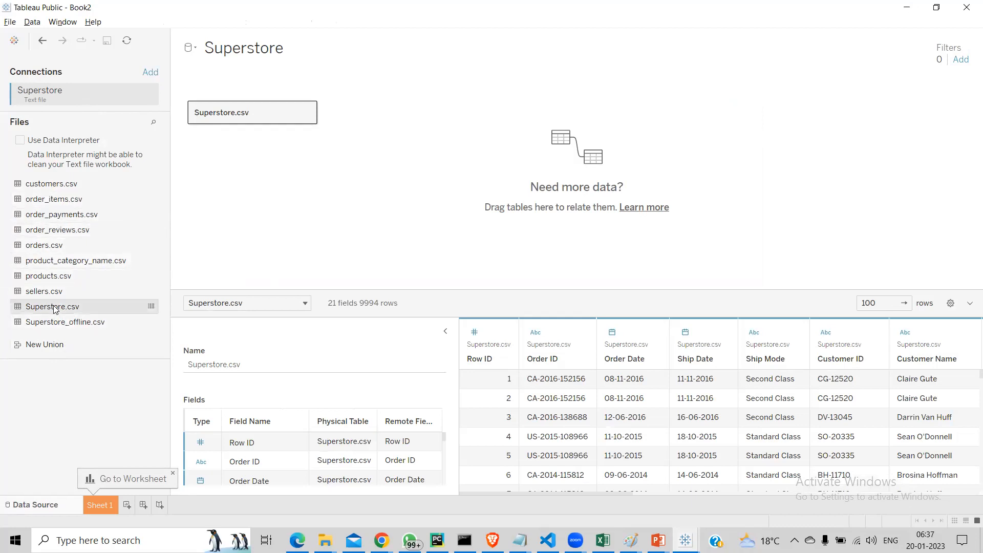
pyautogui.moveTo(55, 309); pyautogui.dragTo(586, 377)
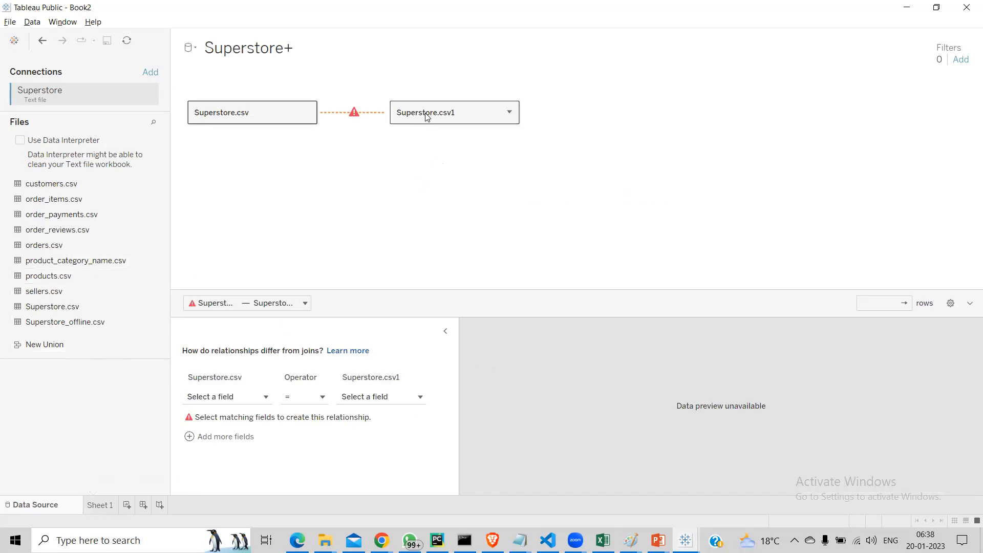
pyautogui.click(509, 112)
pyautogui.click(518, 164)
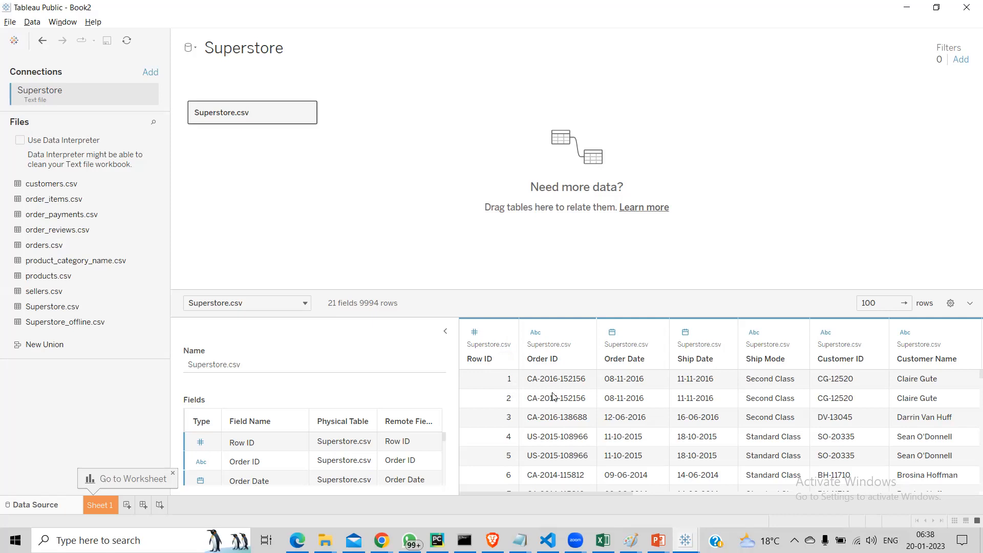
# Examine the columns of the Superstore.csv data preview from Ship Date onward and the table's list of fields.
pyautogui.click(712, 383)
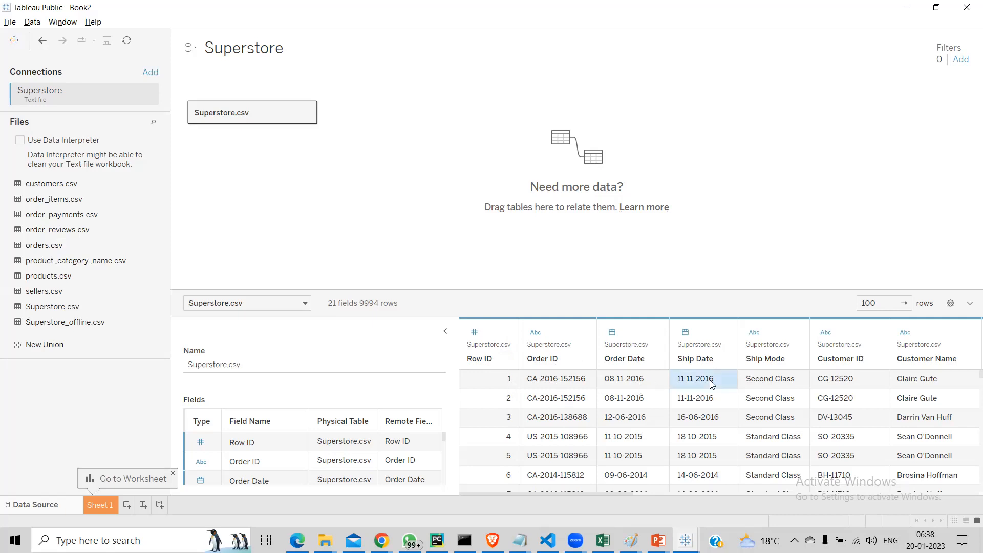
pyautogui.press('Right')
pyautogui.press('Right')
pyautogui.press('Right')
pyautogui.press('Right')
pyautogui.press('Right')
pyautogui.press('Right')
pyautogui.press('Right')
pyautogui.press('Right')
pyautogui.press('Right')
pyautogui.press('Right')
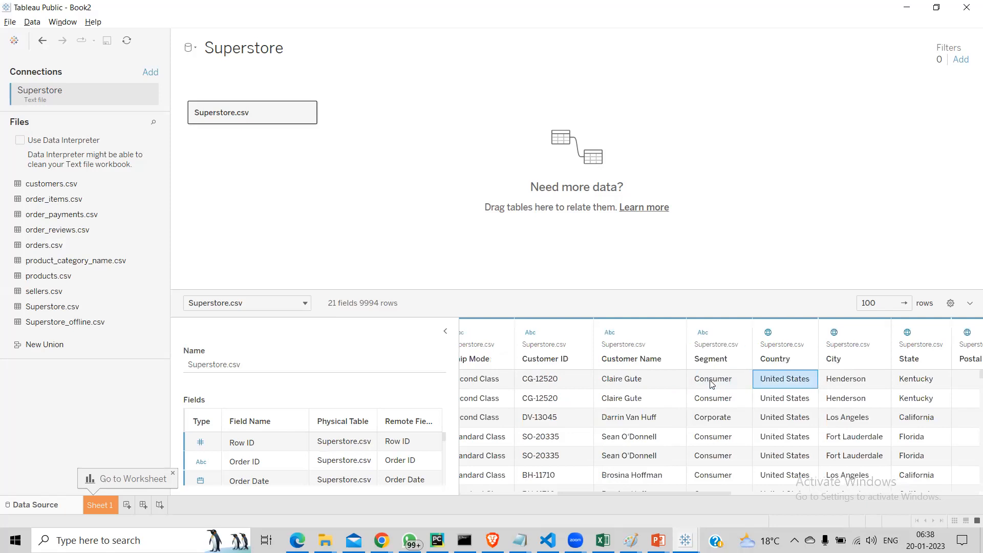
pyautogui.press('Right')
pyautogui.press('Right')
pyautogui.press('Right')
pyautogui.press('Right')
pyautogui.press('Right')
pyautogui.press('Right')
pyautogui.press('Right')
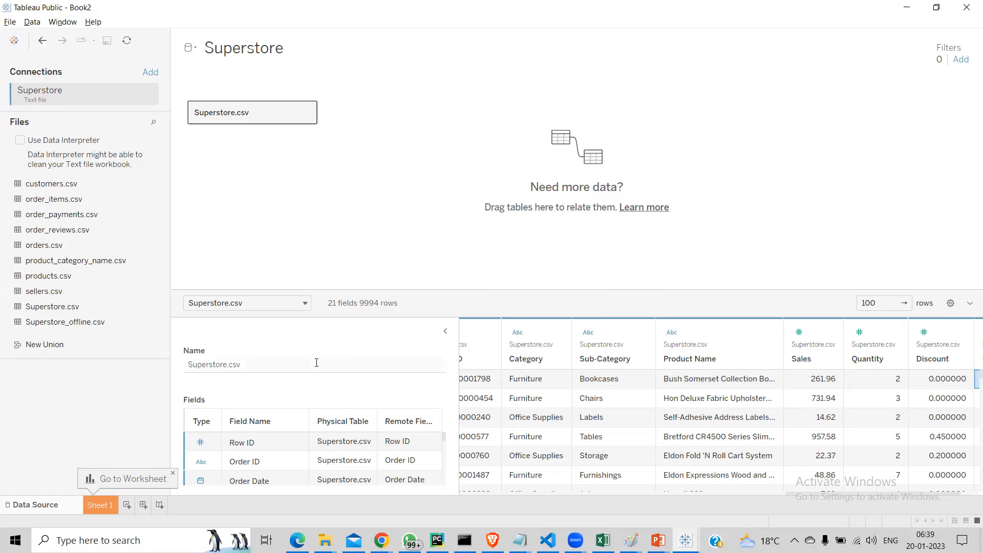
pyautogui.scroll(-5, 369, 453)
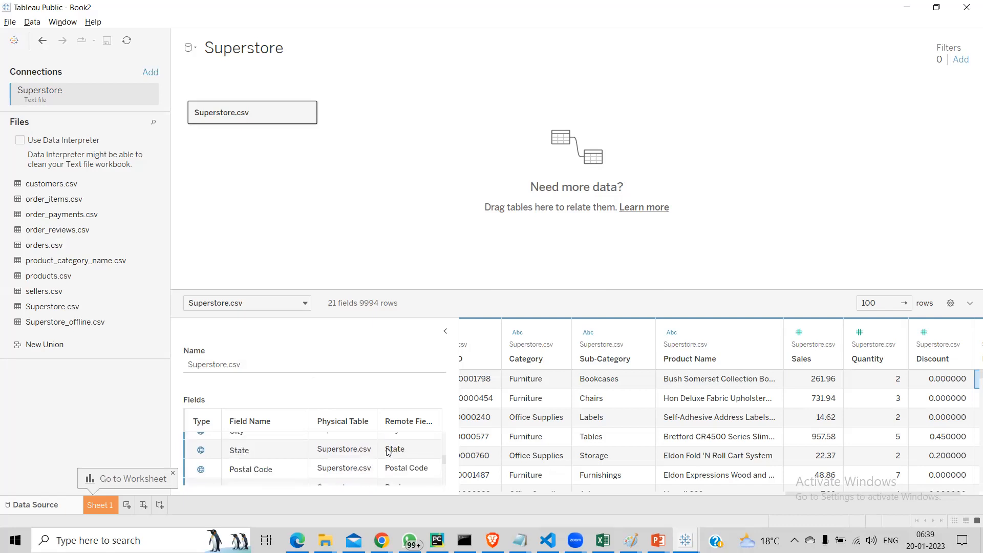
pyautogui.scroll(-2, 387, 452)
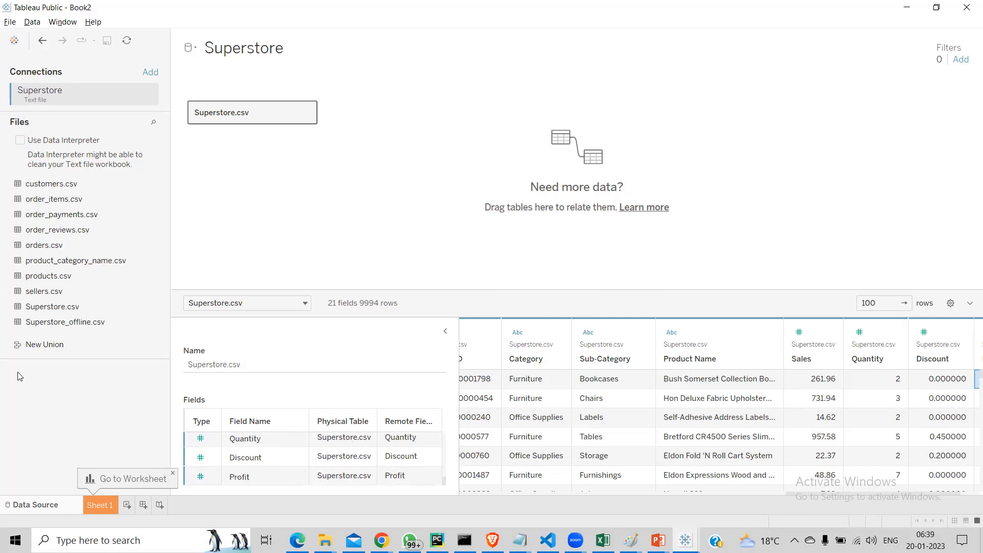
pyautogui.click(29, 25)
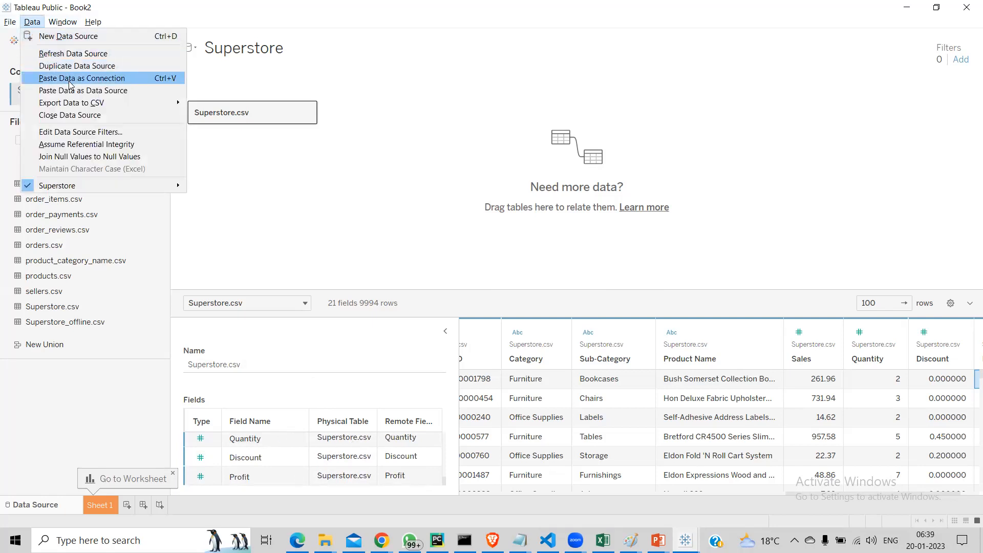
pyautogui.moveTo(78, 105)
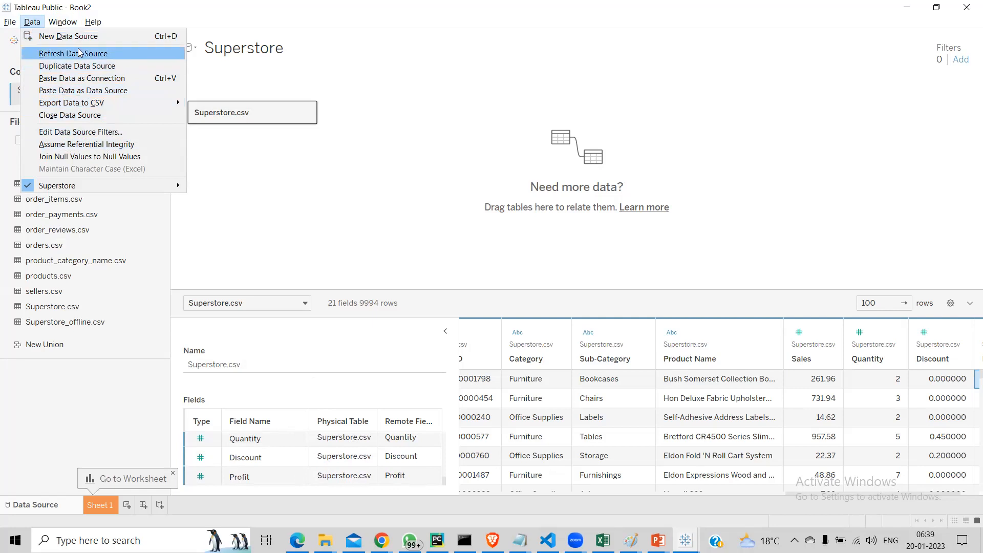
pyautogui.click(9, 23)
pyautogui.click(10, 23)
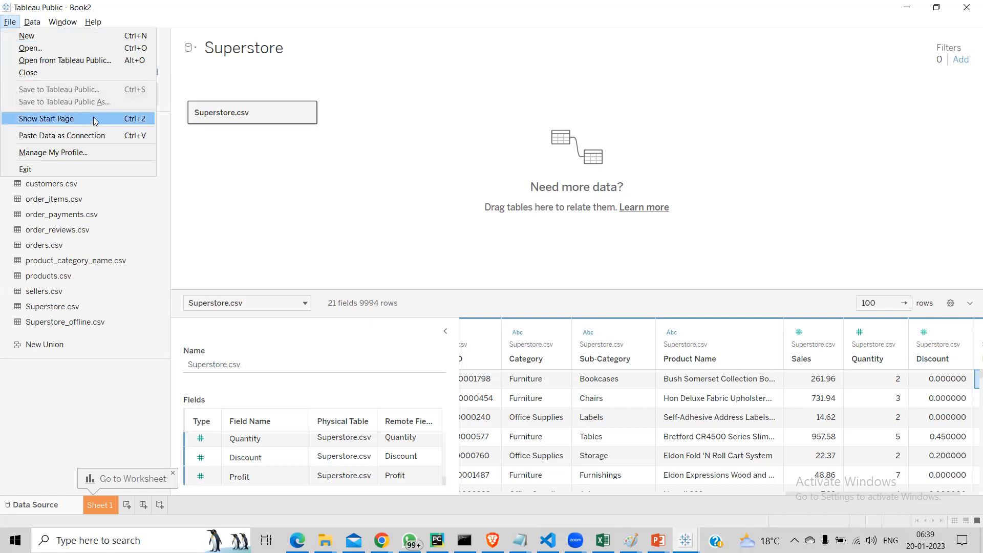
pyautogui.click(244, 241)
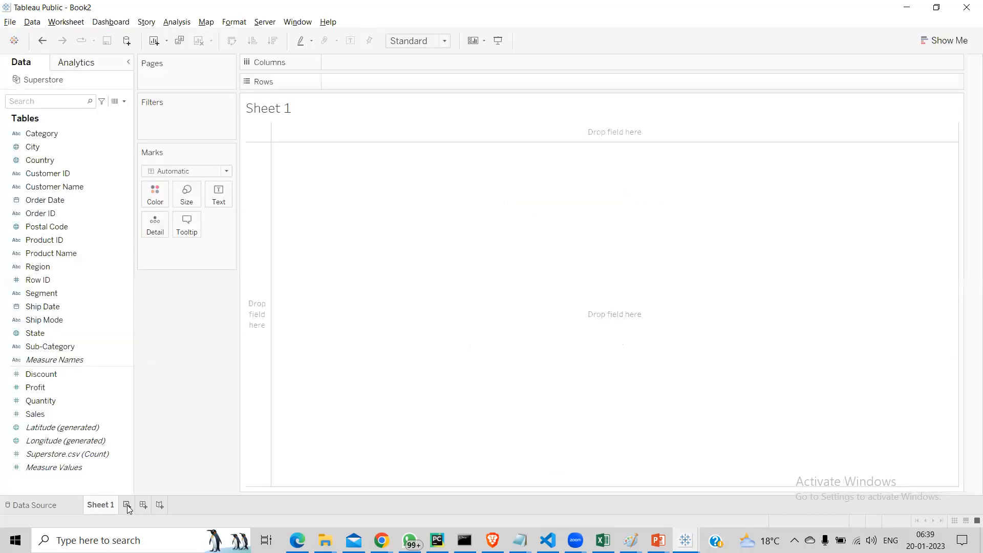
# Review the Superstore data source page alongside the empty Sheet 1 worksheet, finishing on Sheet 1.
pyautogui.moveTo(100, 506)
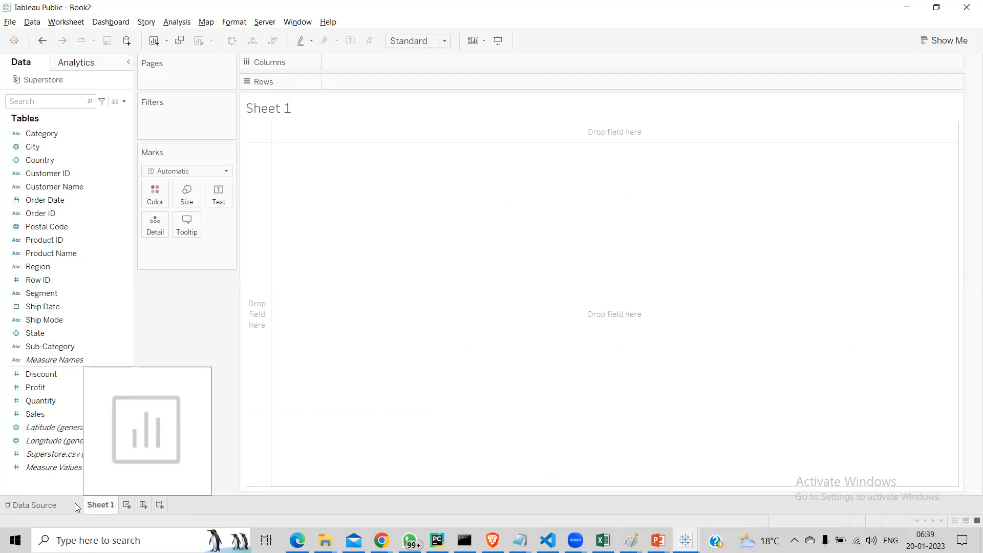
pyautogui.click(28, 506)
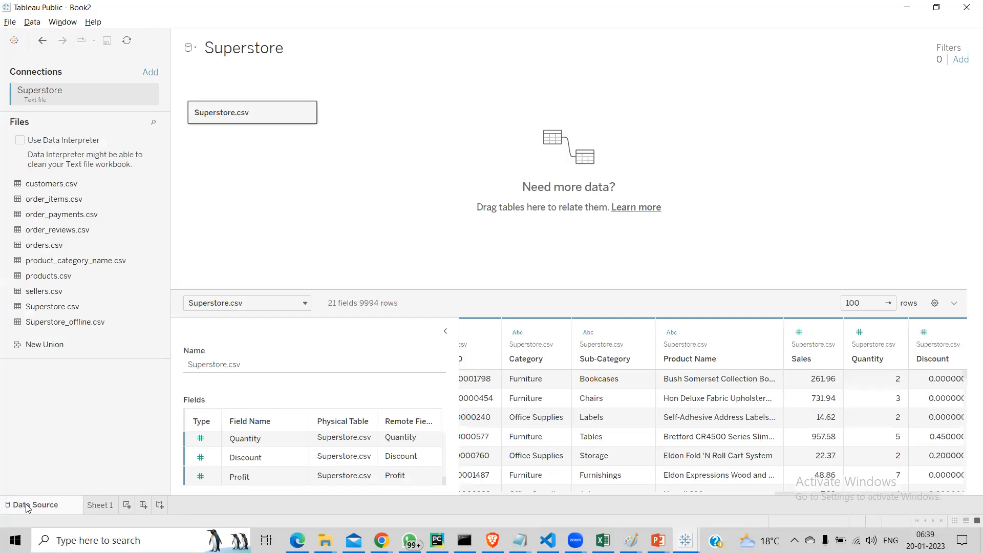
pyautogui.click(100, 507)
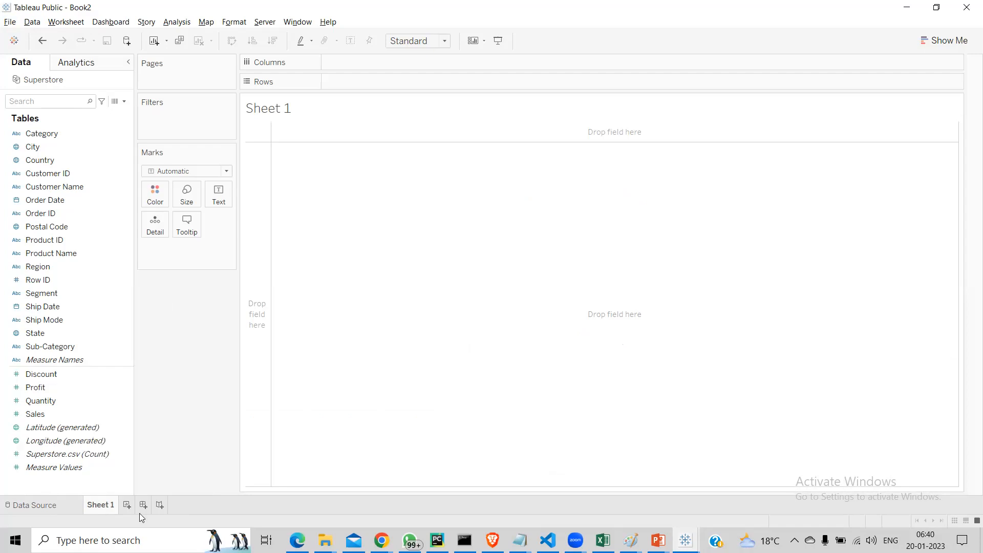
pyautogui.click(42, 504)
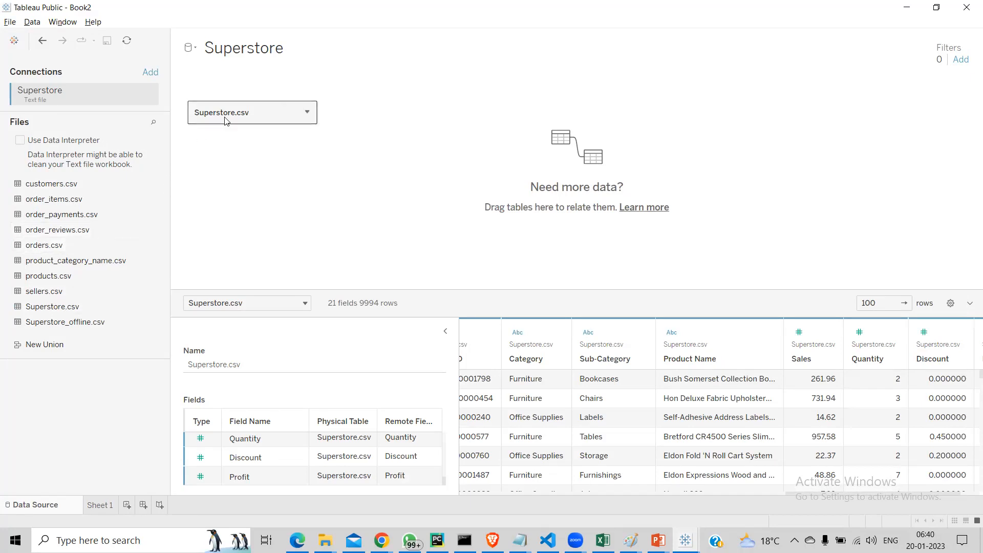
pyautogui.click(96, 506)
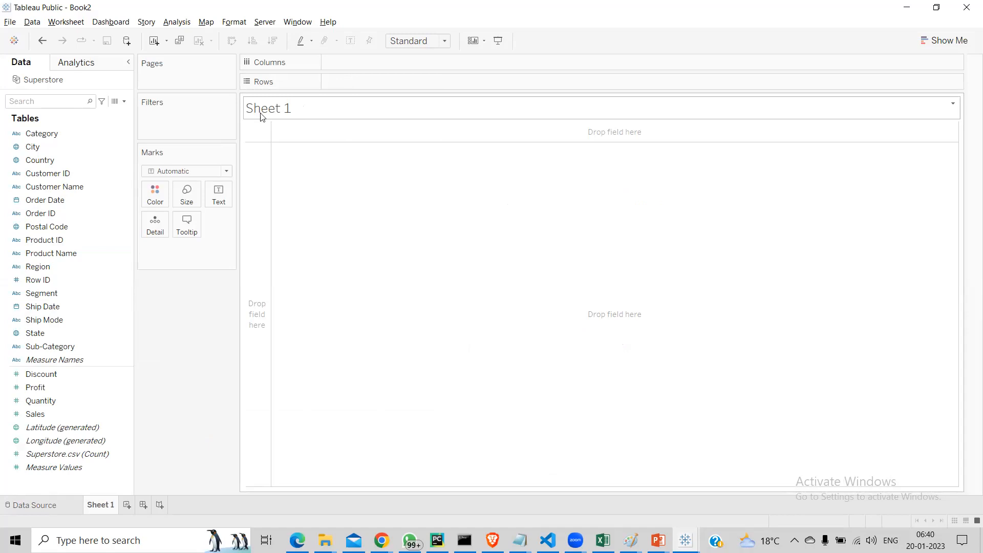
# Build a table in Sheet 1 with Region as rows and Category as columns, and select its Central, Office Supplies cell.
pyautogui.click(39, 272)
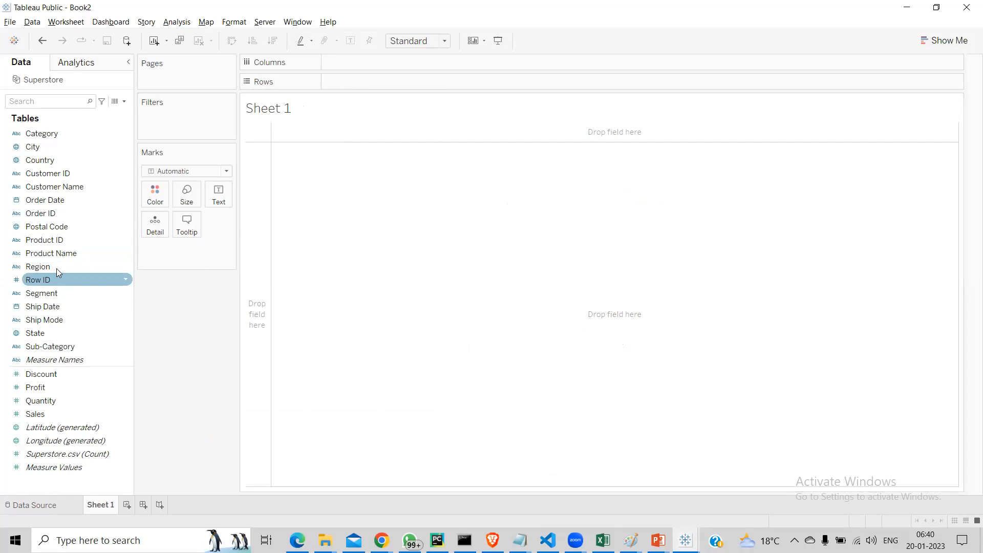
pyautogui.moveTo(39, 266); pyautogui.dragTo(334, 82)
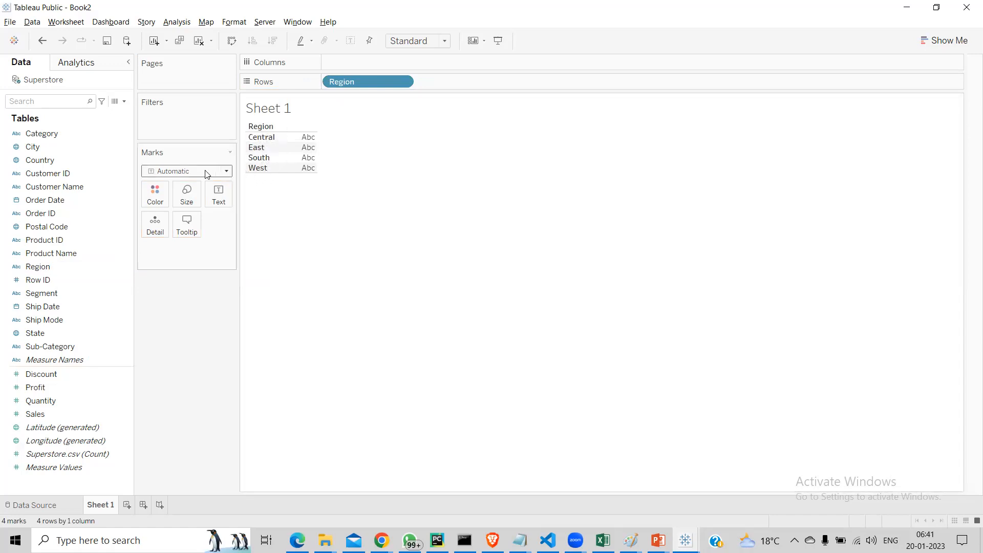
pyautogui.click(84, 200)
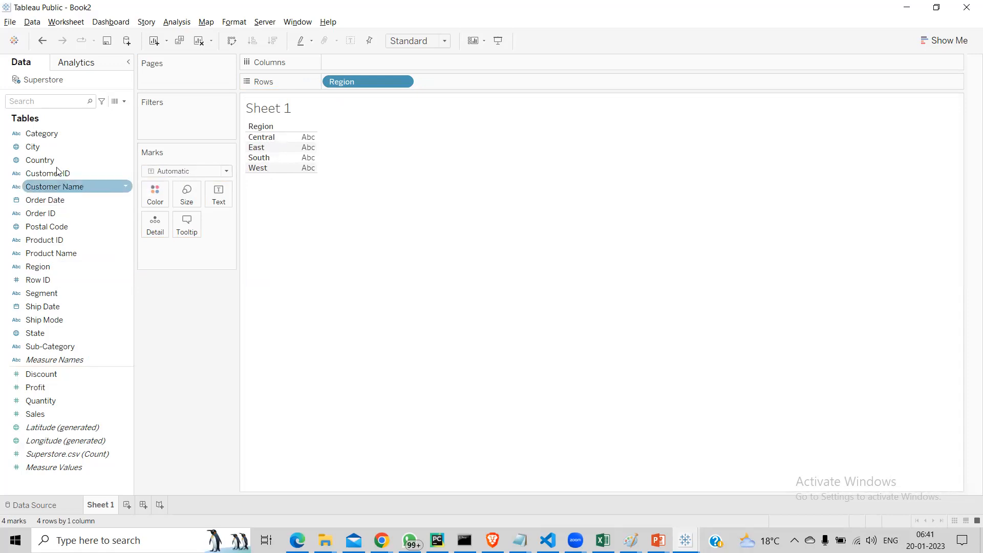
pyautogui.moveTo(55, 134); pyautogui.dragTo(354, 66)
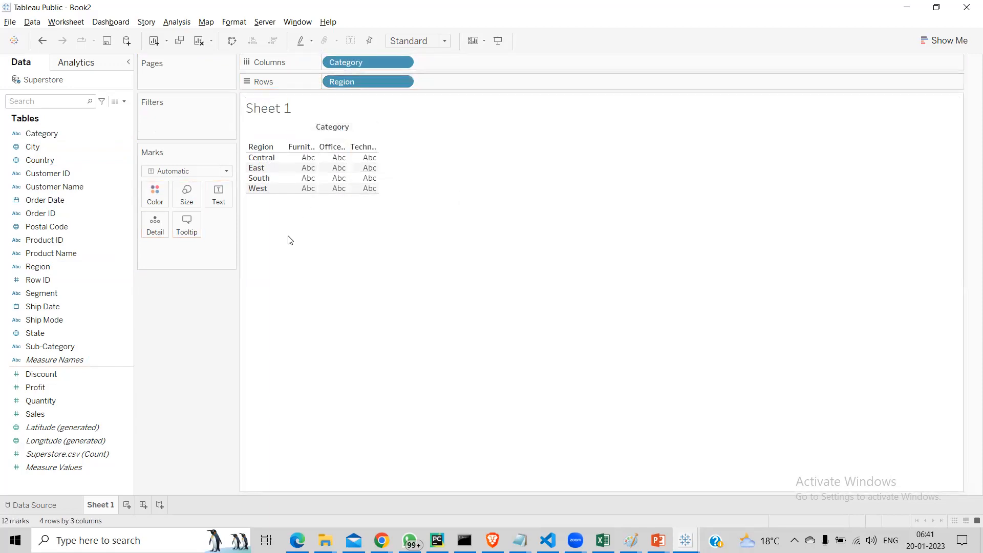
pyautogui.moveTo(342, 163)
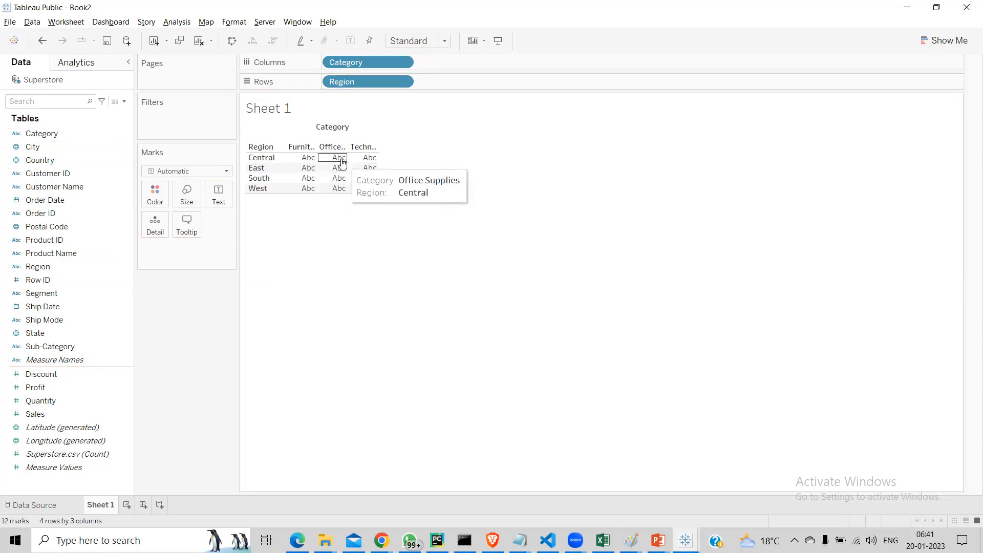
pyautogui.click(338, 161)
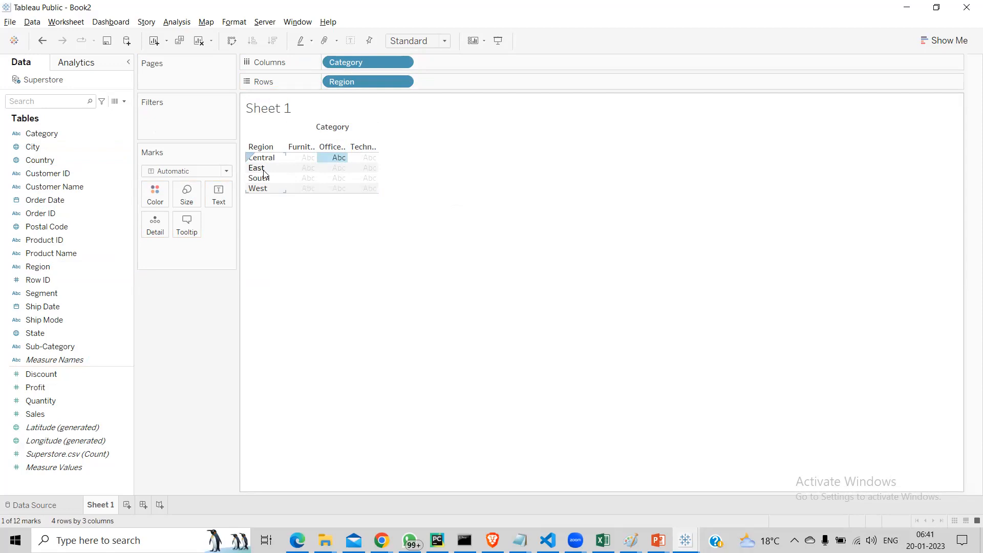
# Add the Sales measure to the columns after Category in Sheet 1 and inspect the West bar under Furniture.
pyautogui.click(35, 505)
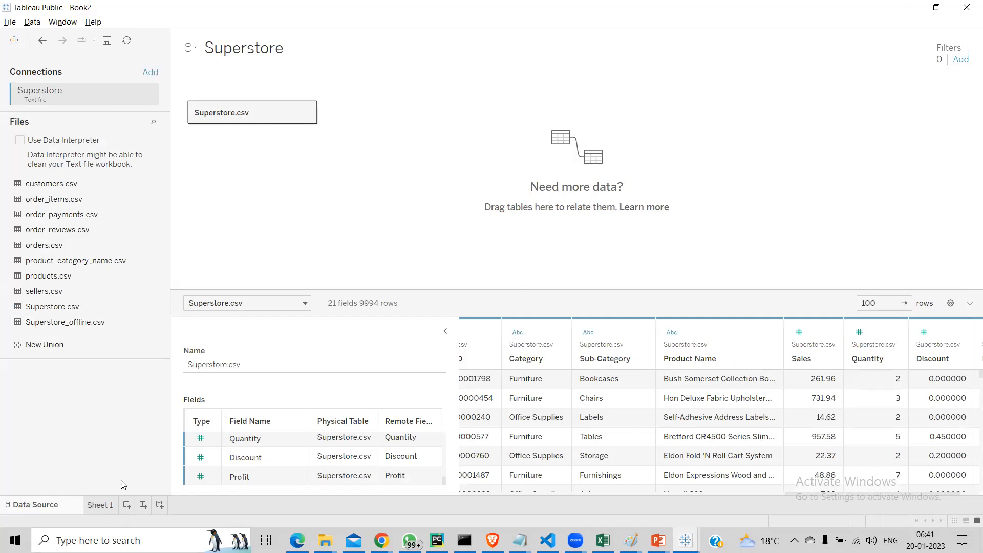
pyautogui.click(99, 506)
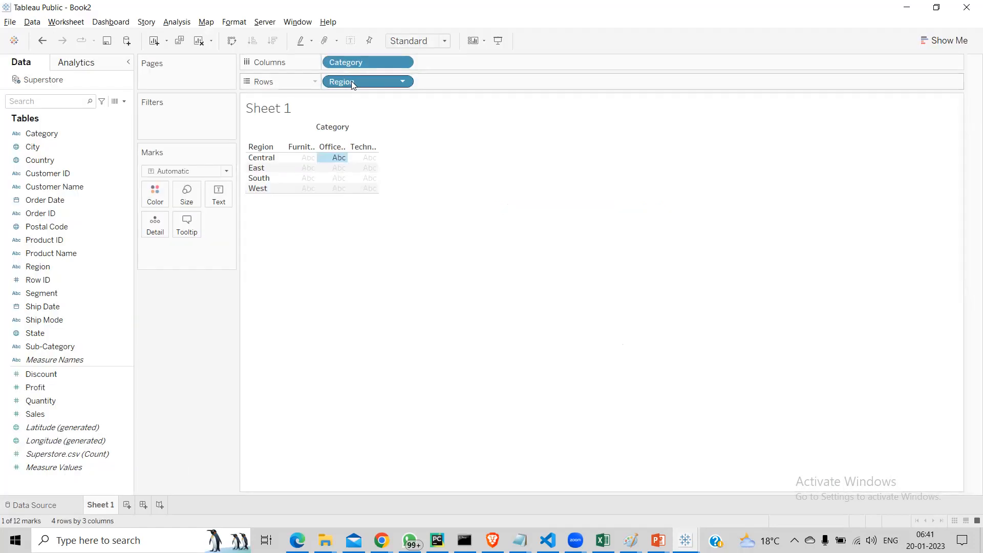
pyautogui.moveTo(307, 174)
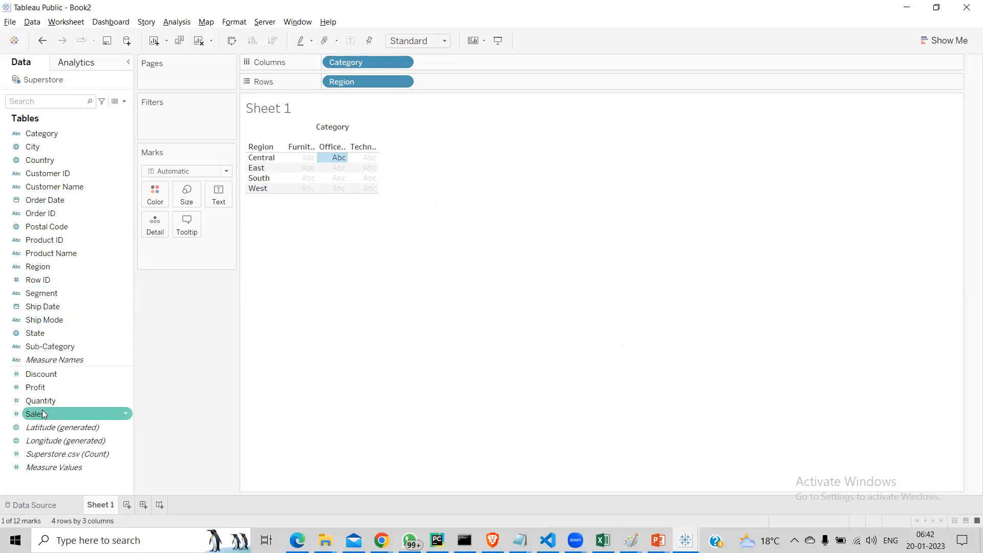
pyautogui.moveTo(43, 414); pyautogui.dragTo(443, 60)
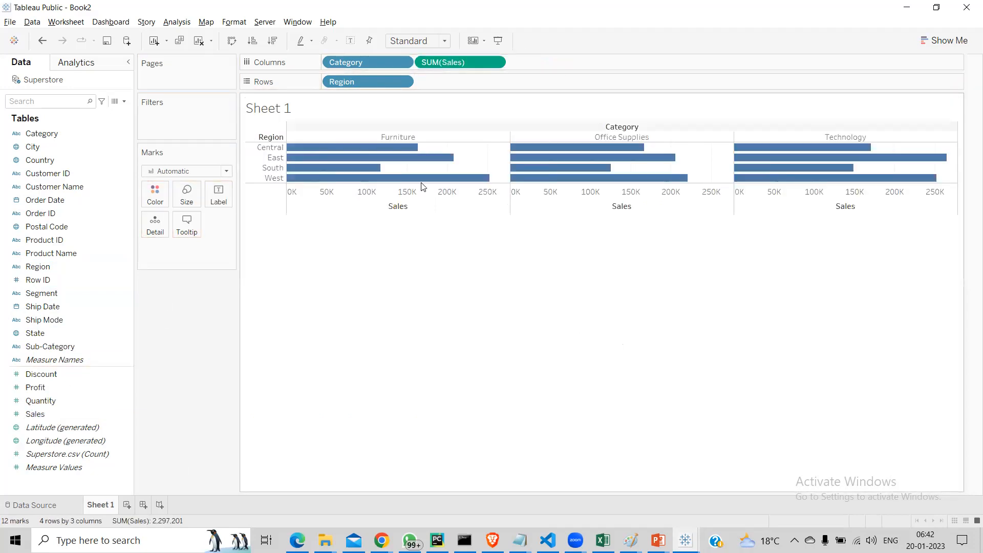
pyautogui.moveTo(343, 178)
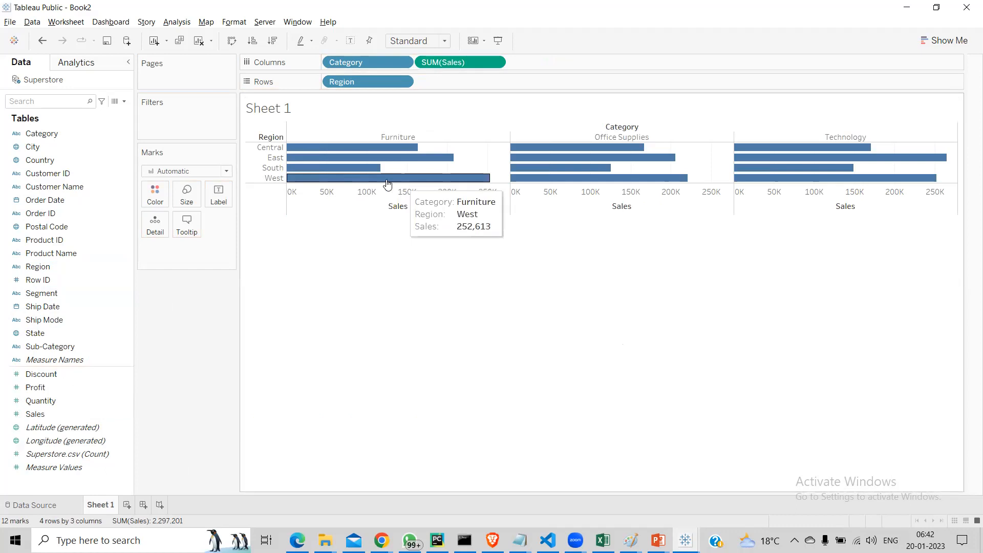
pyautogui.moveTo(294, 148)
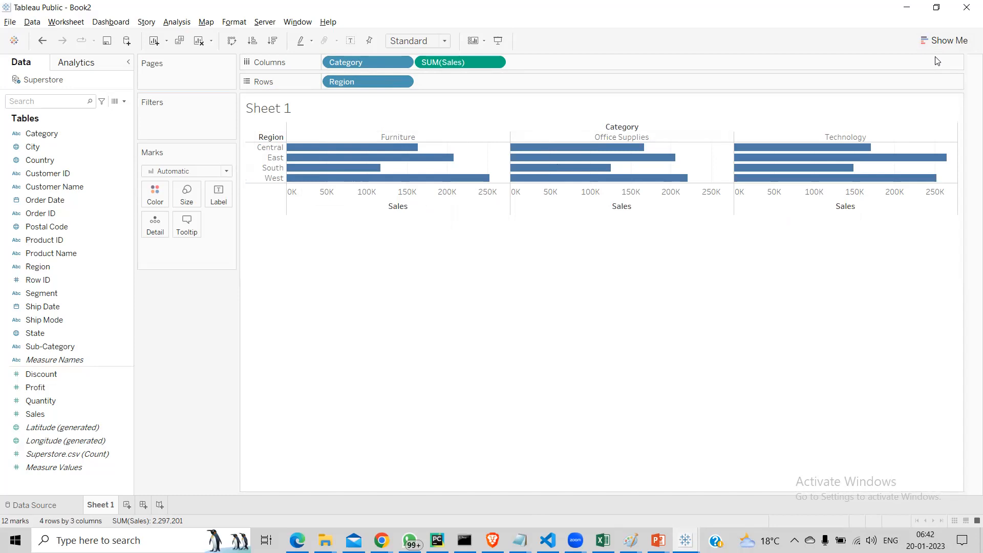
pyautogui.moveTo(566, 186)
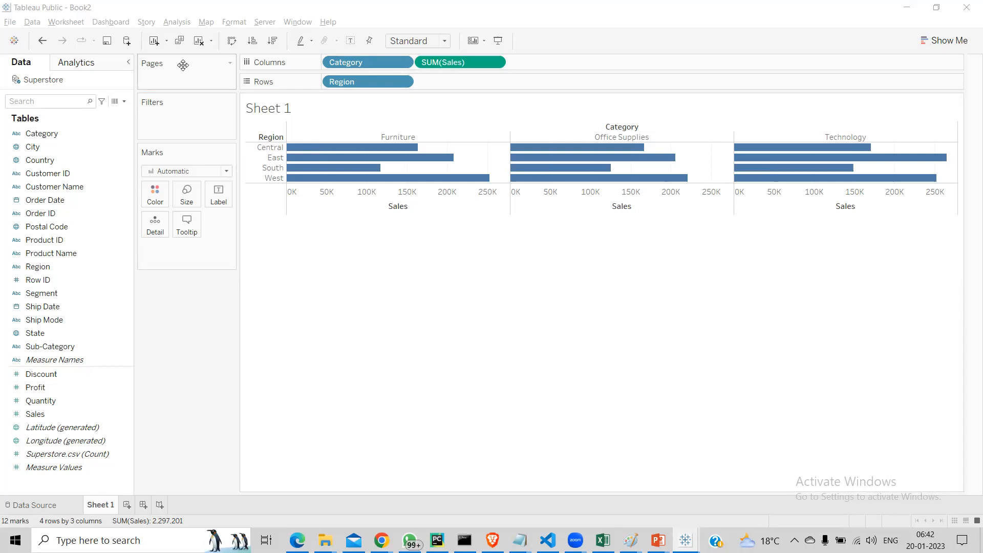
# Try the Bar, Circle and Pie mark types on the sales view and return the marks to Automatic.
pyautogui.click(185, 173)
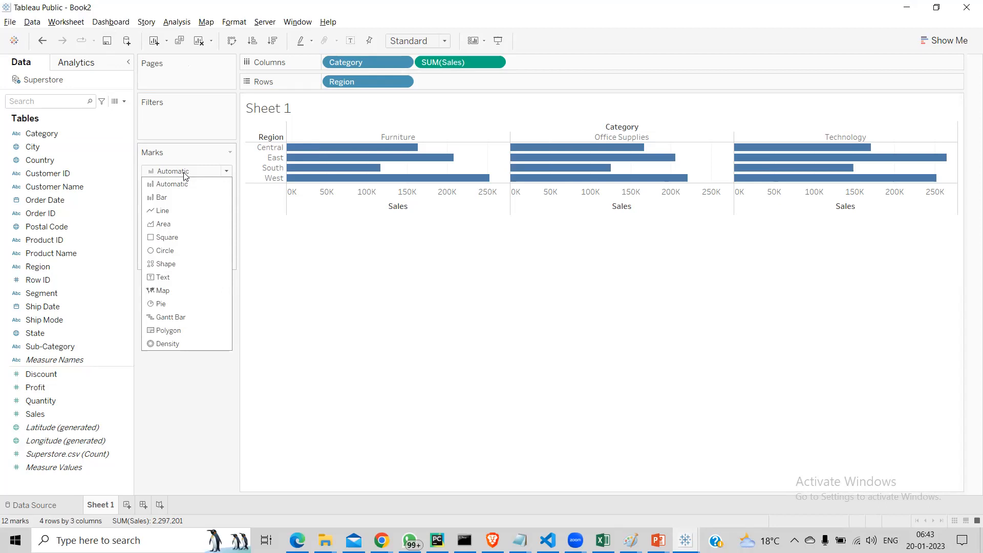
pyautogui.click(168, 198)
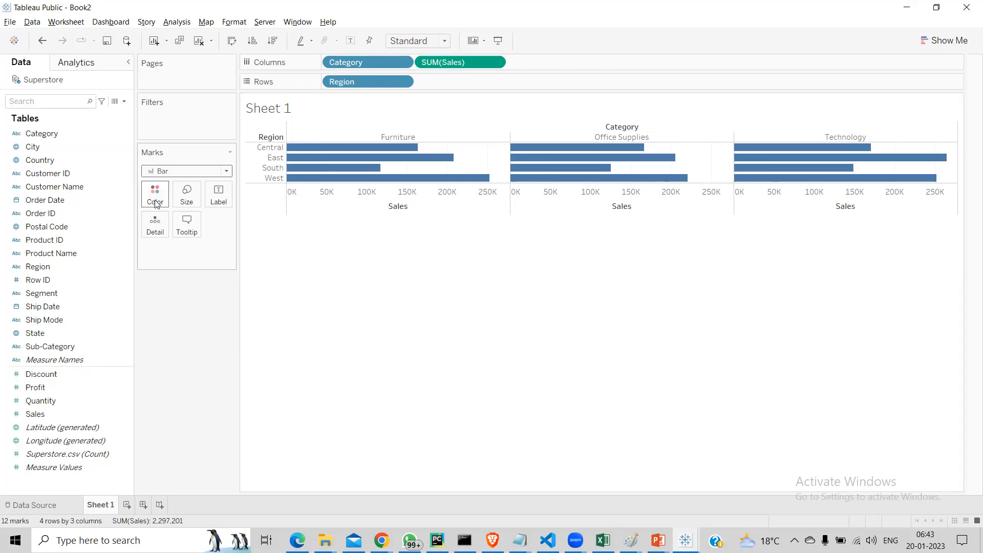
pyautogui.click(180, 170)
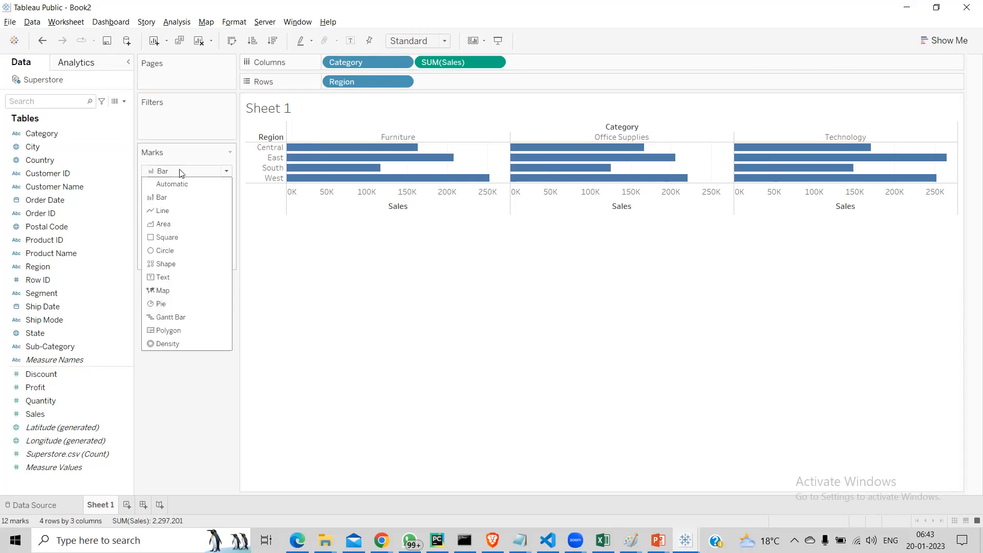
pyautogui.click(174, 251)
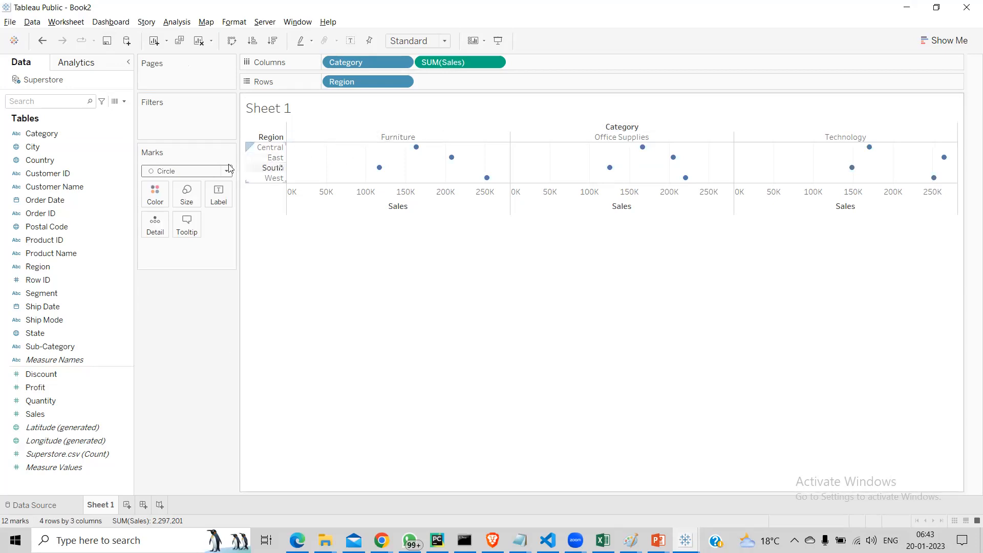
pyautogui.click(205, 171)
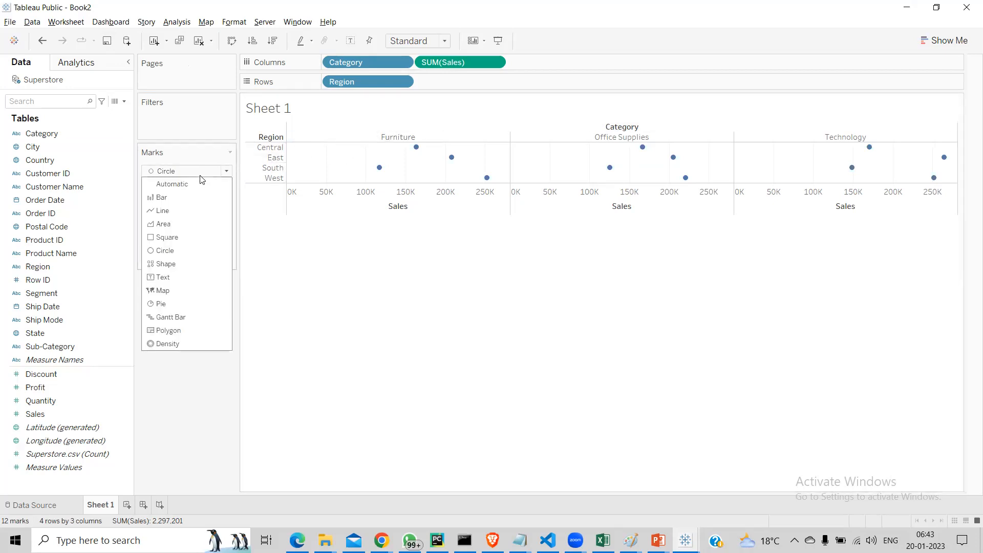
pyautogui.click(178, 306)
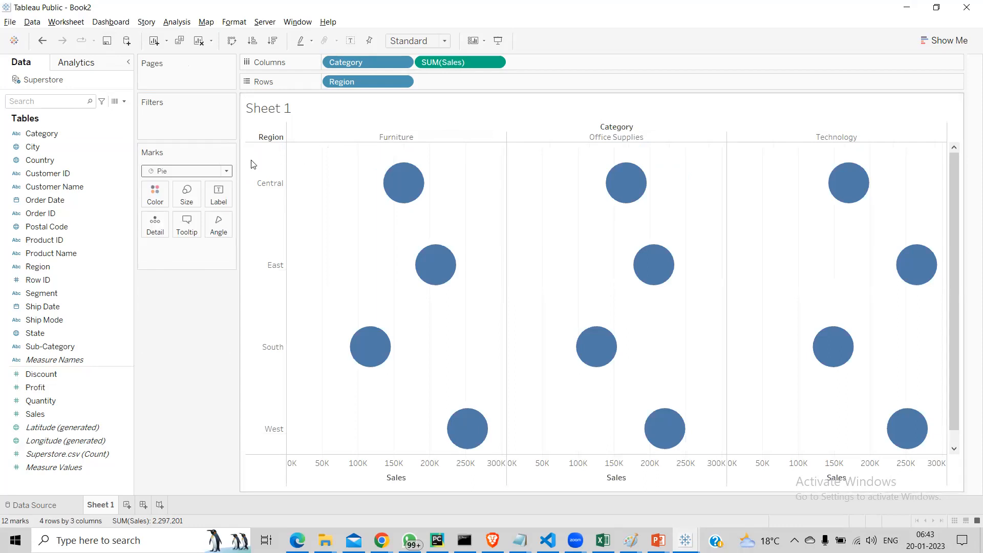
pyautogui.click(207, 173)
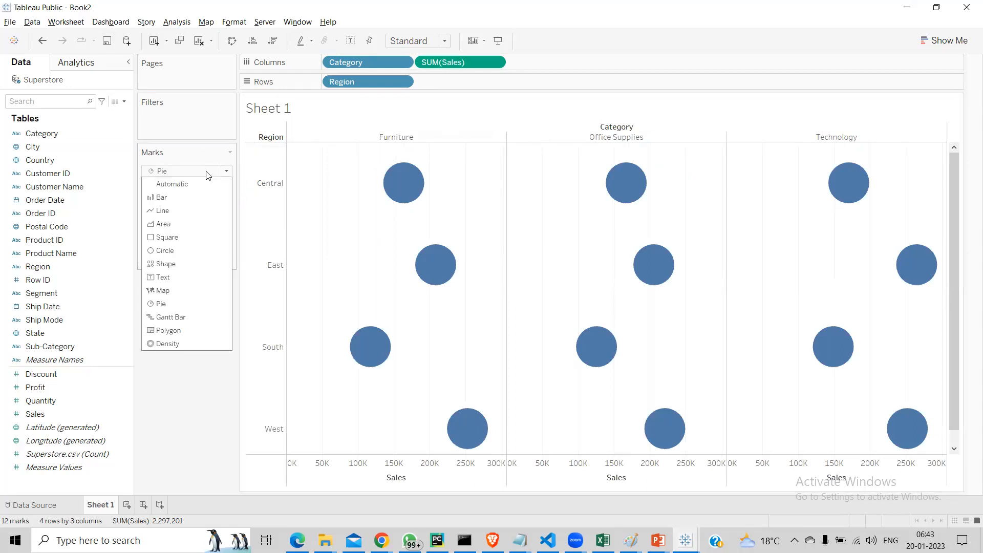
pyautogui.click(177, 184)
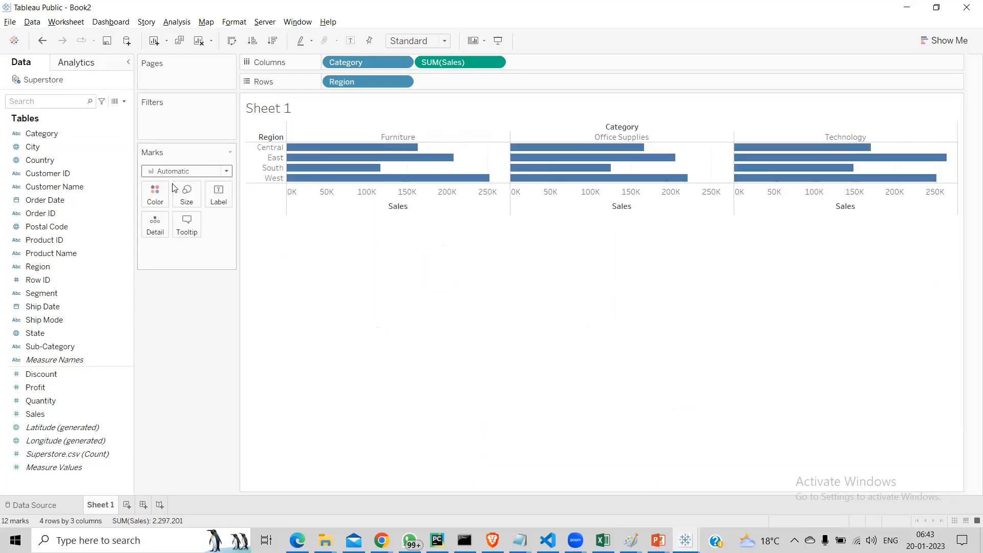
# Try several orange shades and a blue-grey for the bars, and colour them dark gold.
pyautogui.click(154, 197)
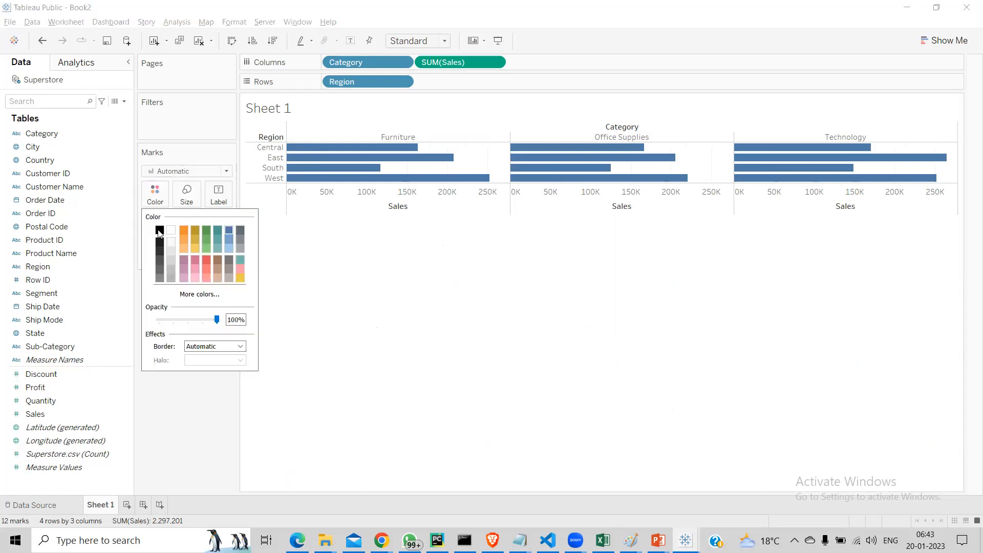
pyautogui.click(183, 238)
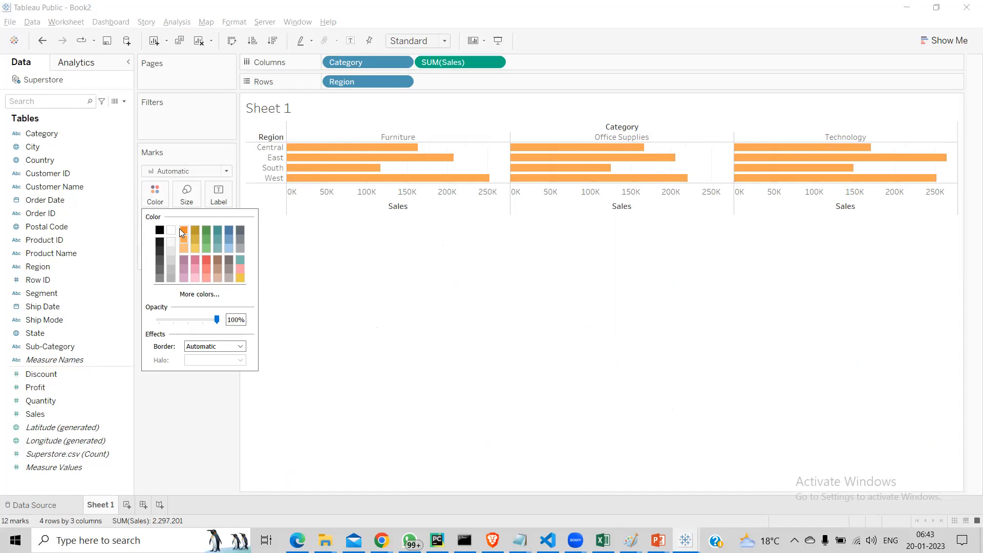
pyautogui.click(179, 229)
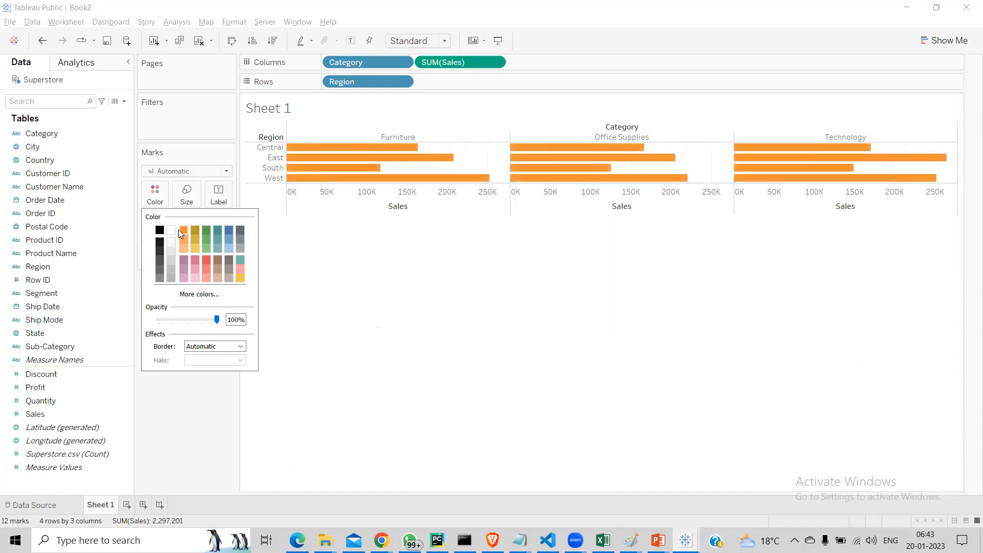
pyautogui.click(185, 243)
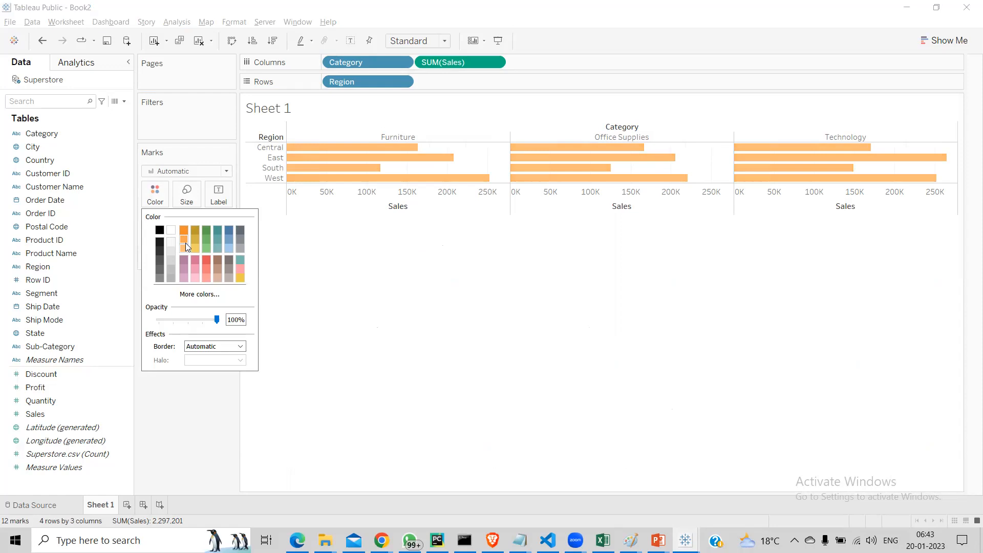
pyautogui.click(229, 233)
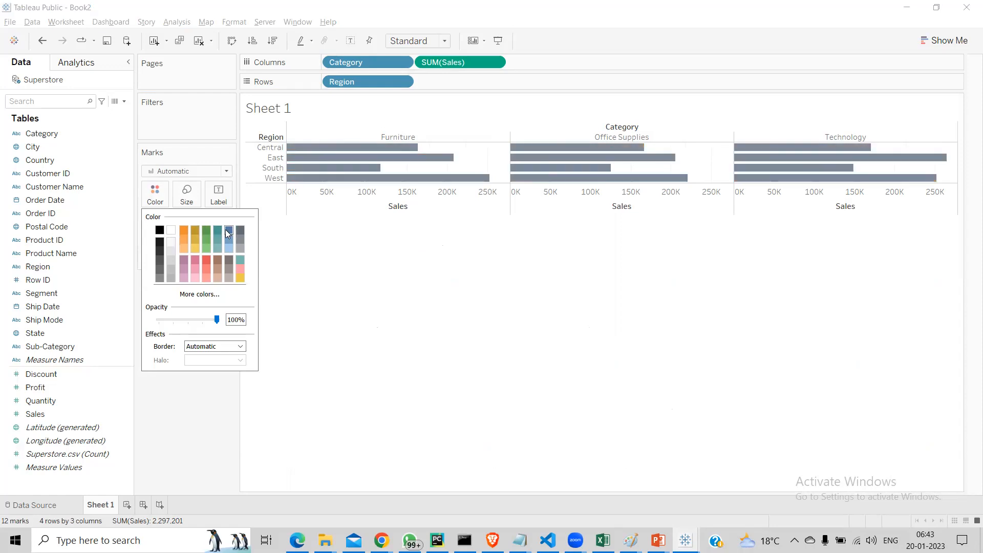
pyautogui.click(195, 231)
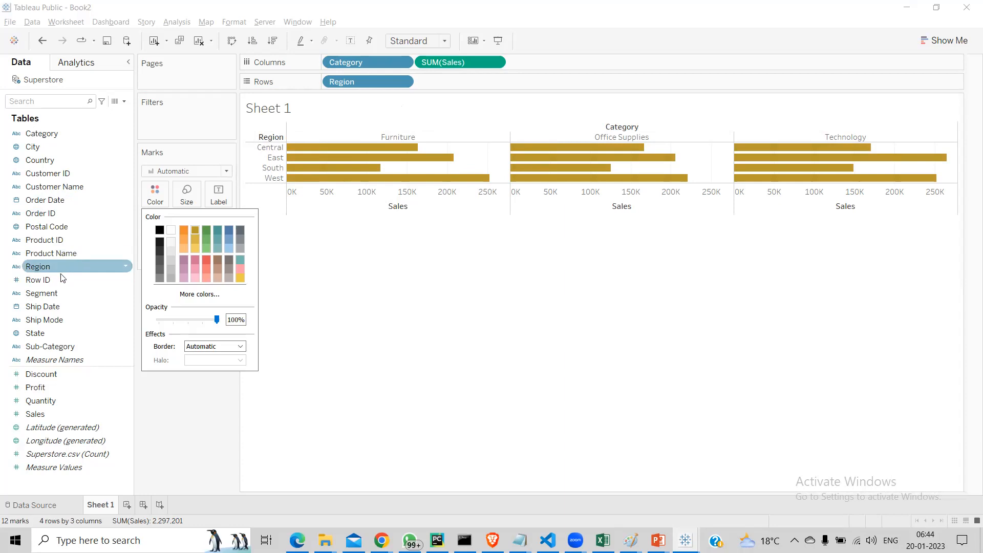
pyautogui.click(55, 300)
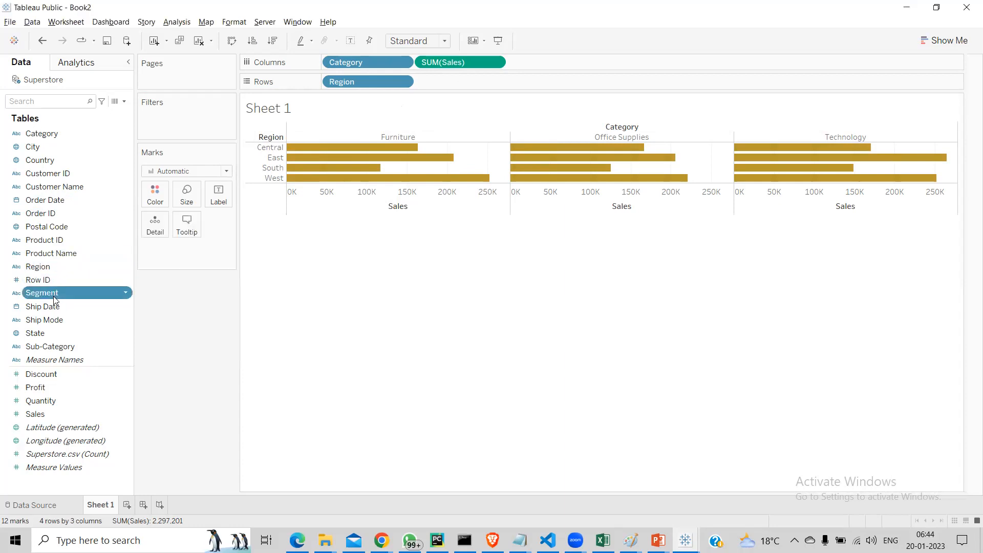
# Add the Segment dimension to the rows after Region.
pyautogui.moveTo(56, 300); pyautogui.dragTo(276, 387)
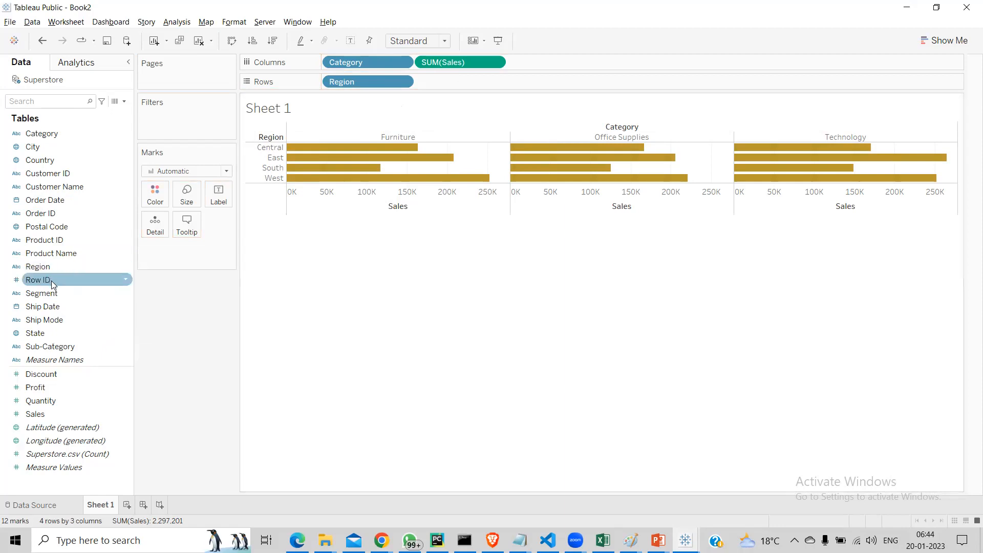
pyautogui.moveTo(52, 294)
pyautogui.mouseDown()
pyautogui.moveTo(371, 145)
pyautogui.moveTo(450, 66)
pyautogui.moveTo(445, 82)
pyautogui.mouseUp()
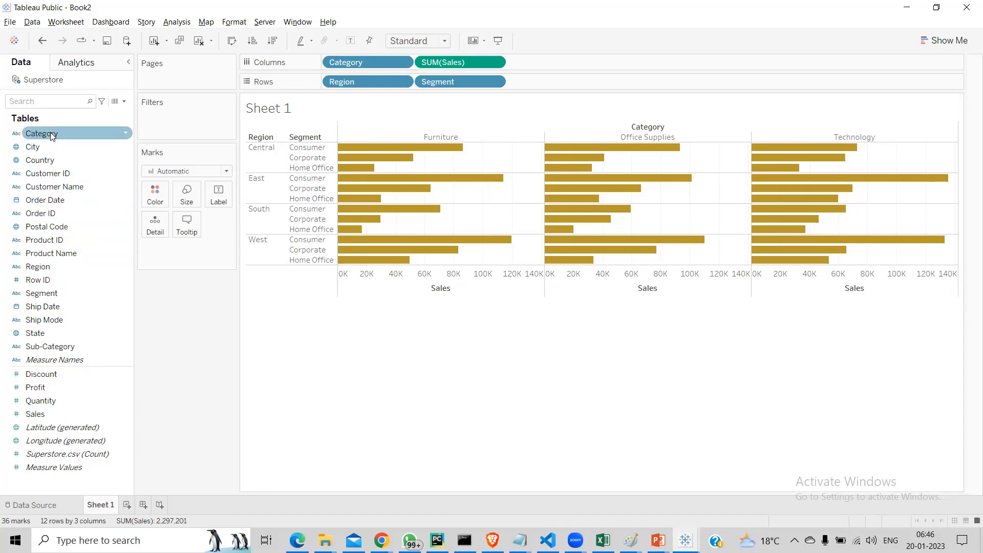
pyautogui.click(54, 389)
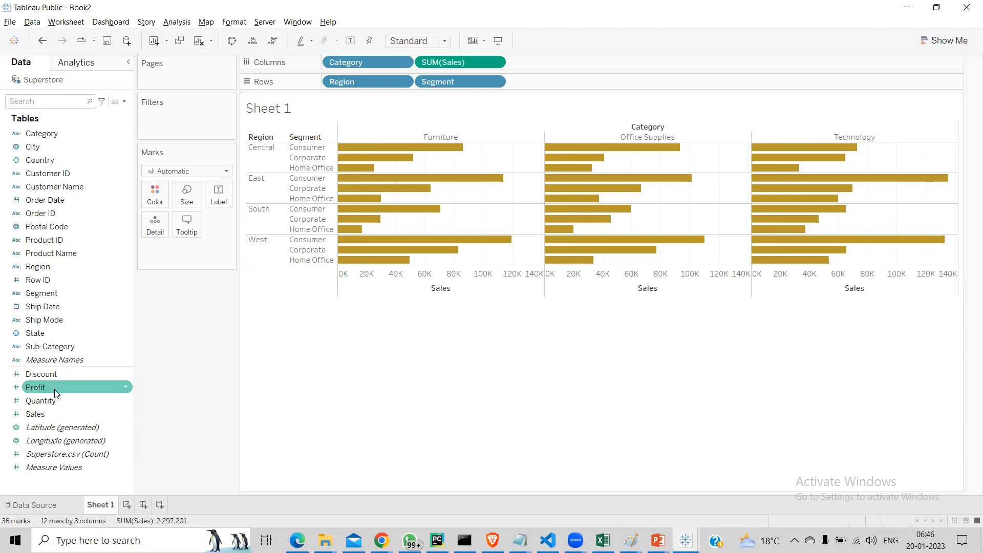
# Move Sales from the columns to the rows, and Segment from the rows to the columns after Category.
pyautogui.moveTo(468, 63); pyautogui.dragTo(540, 82)
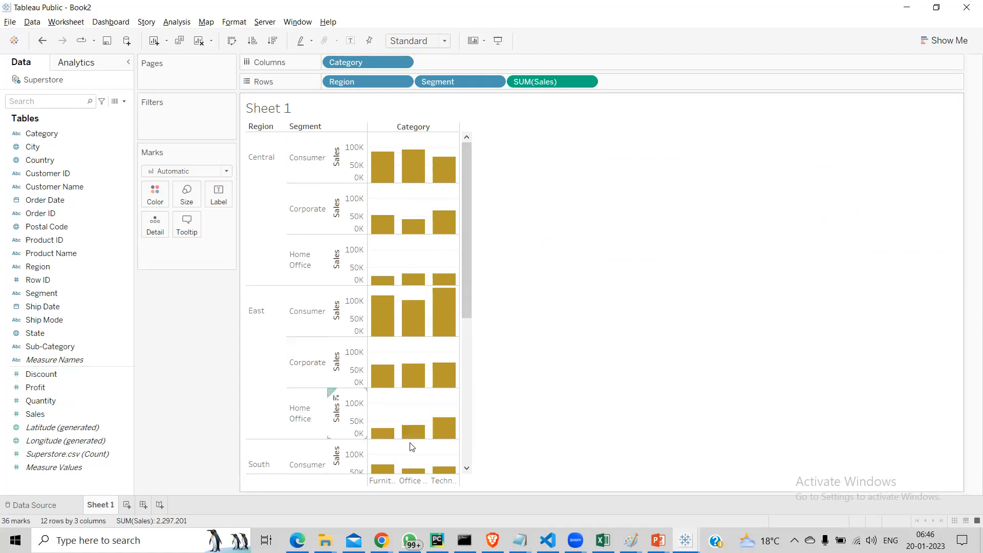
pyautogui.moveTo(435, 82); pyautogui.dragTo(439, 63)
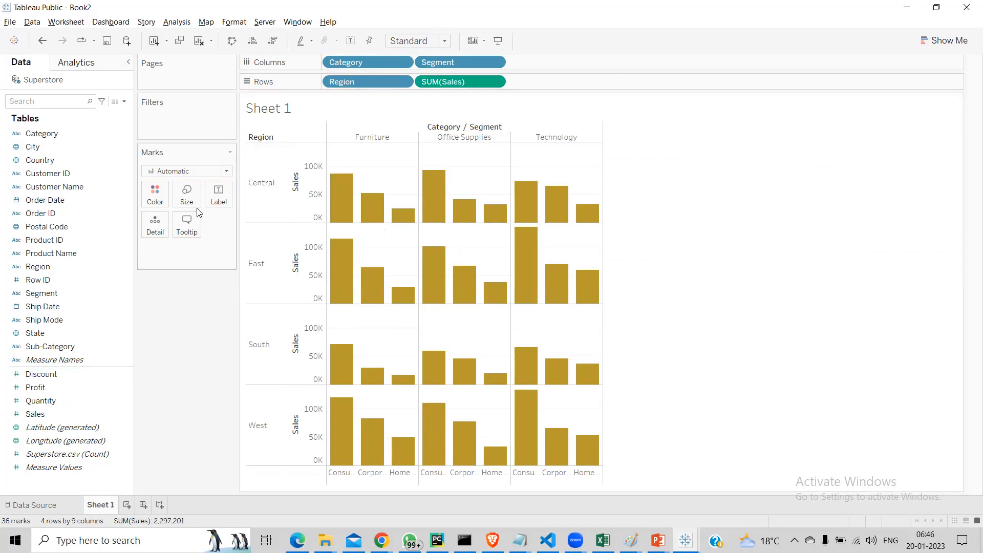
# Try the Bar mark type on the regrouped view and change the marks to Area.
pyautogui.click(226, 171)
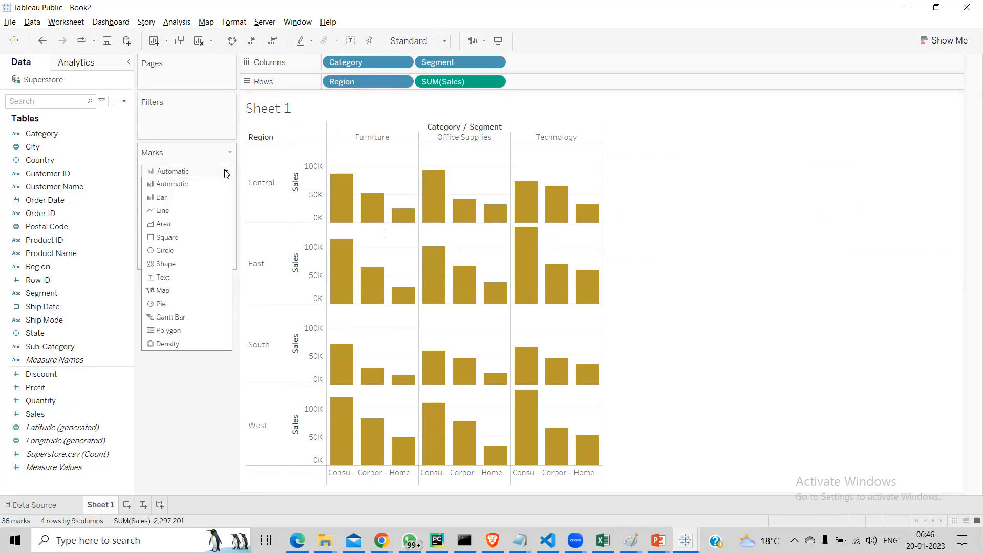
pyautogui.click(177, 195)
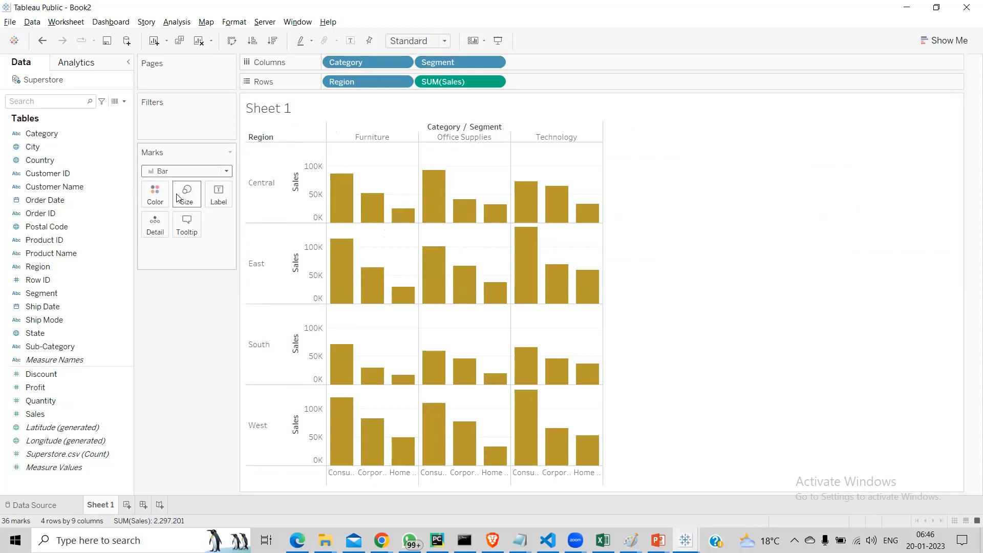
pyautogui.click(227, 172)
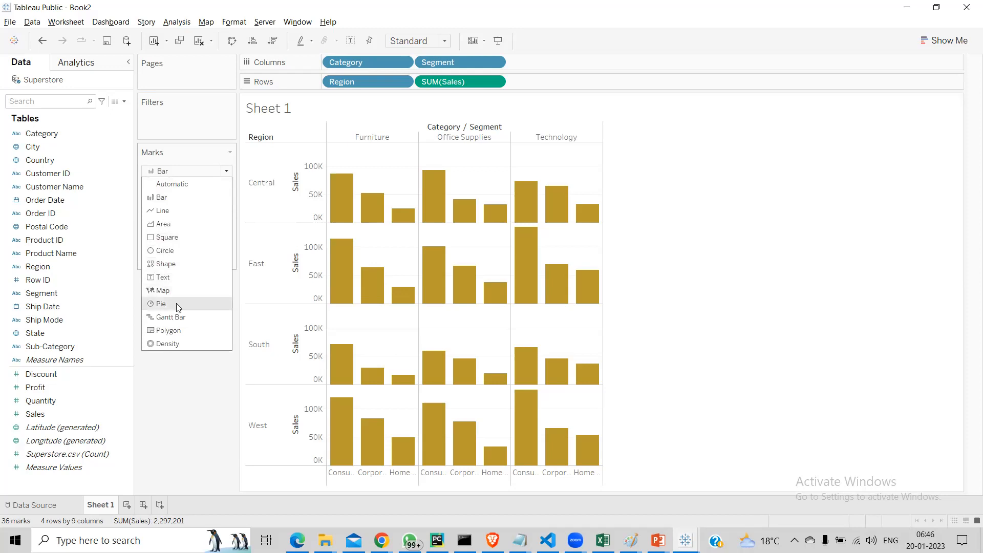
pyautogui.click(178, 227)
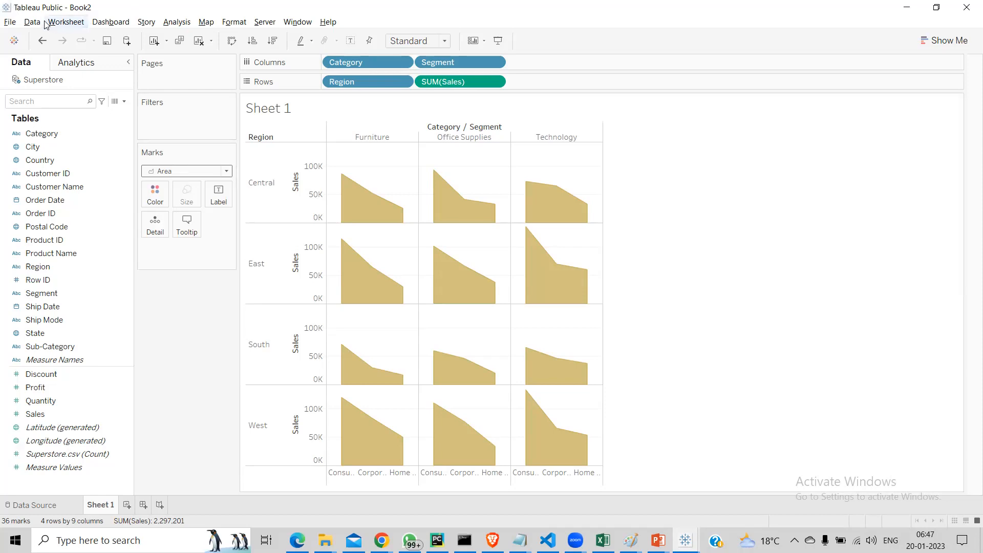
pyautogui.click(10, 24)
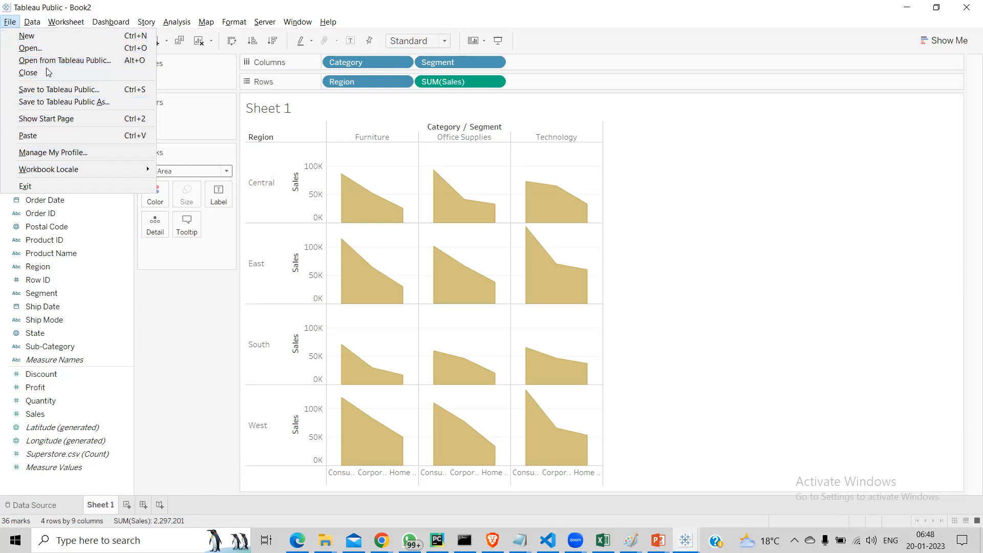
pyautogui.moveTo(29, 22)
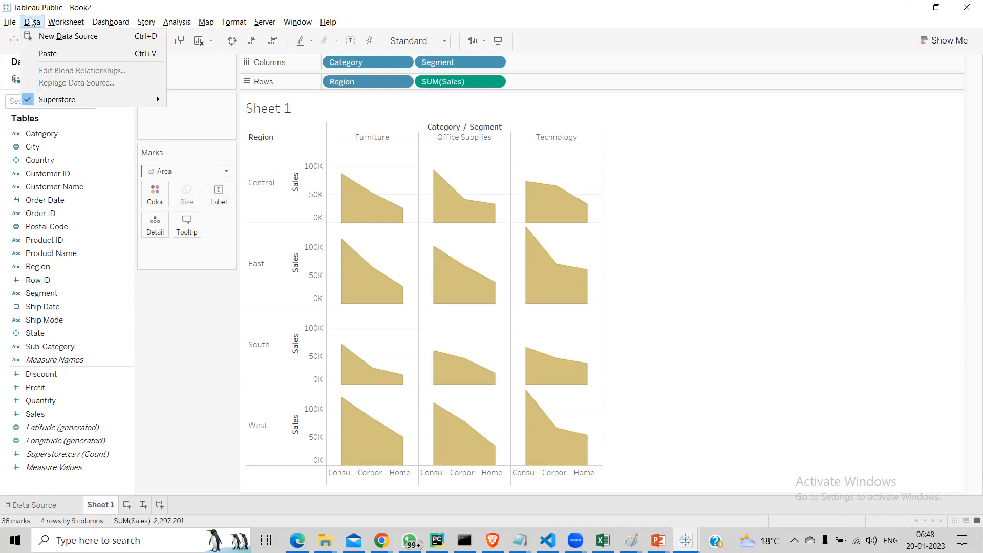
pyautogui.moveTo(66, 21)
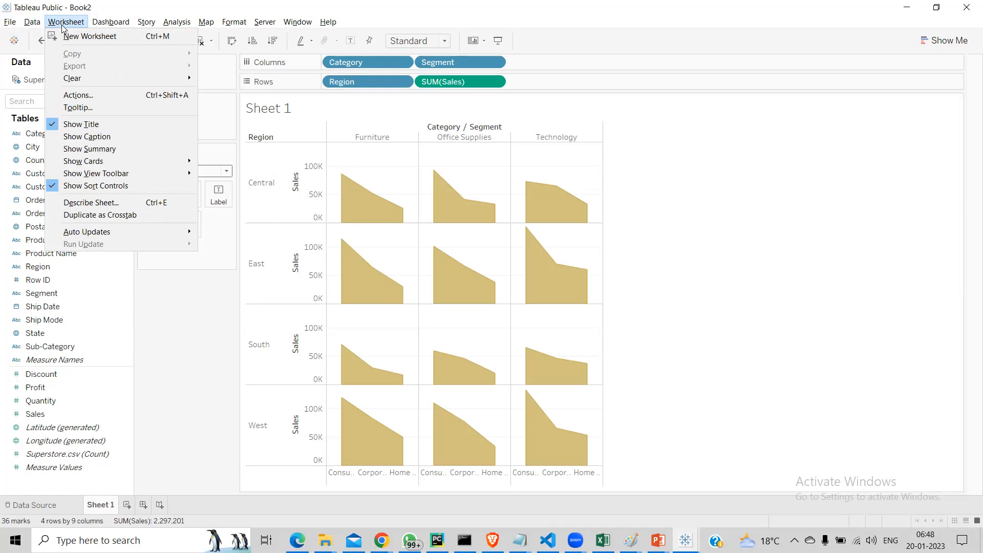
pyautogui.click(198, 396)
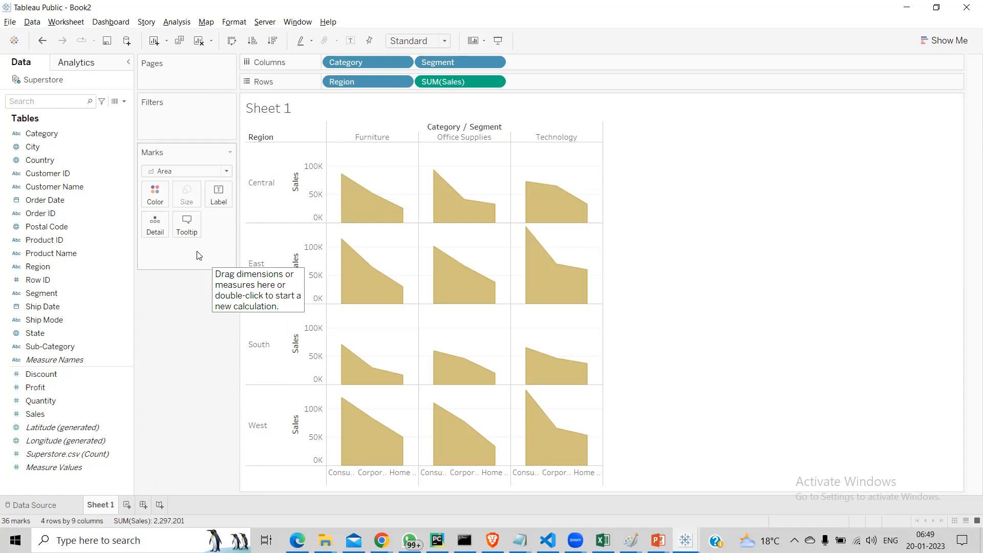
pyautogui.click(9, 25)
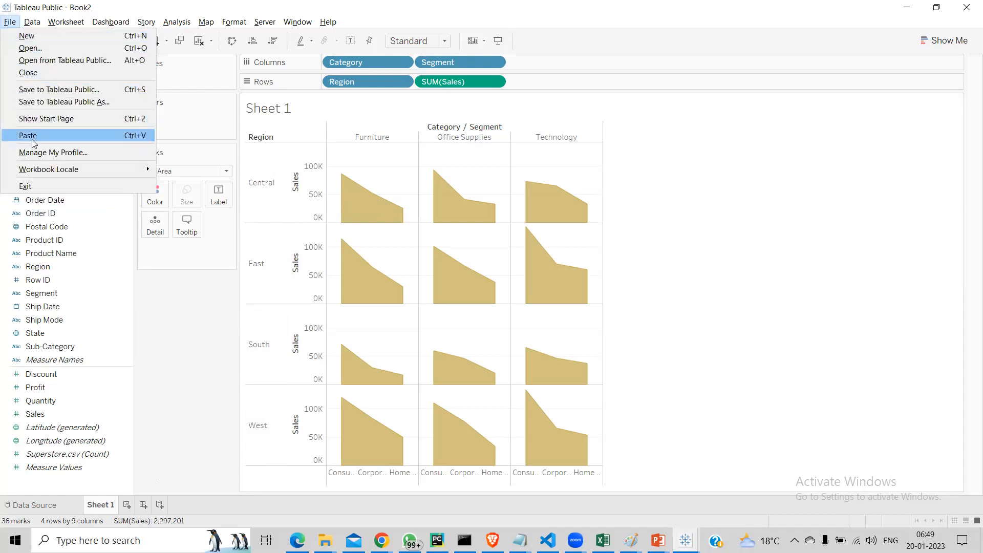
pyautogui.click(76, 103)
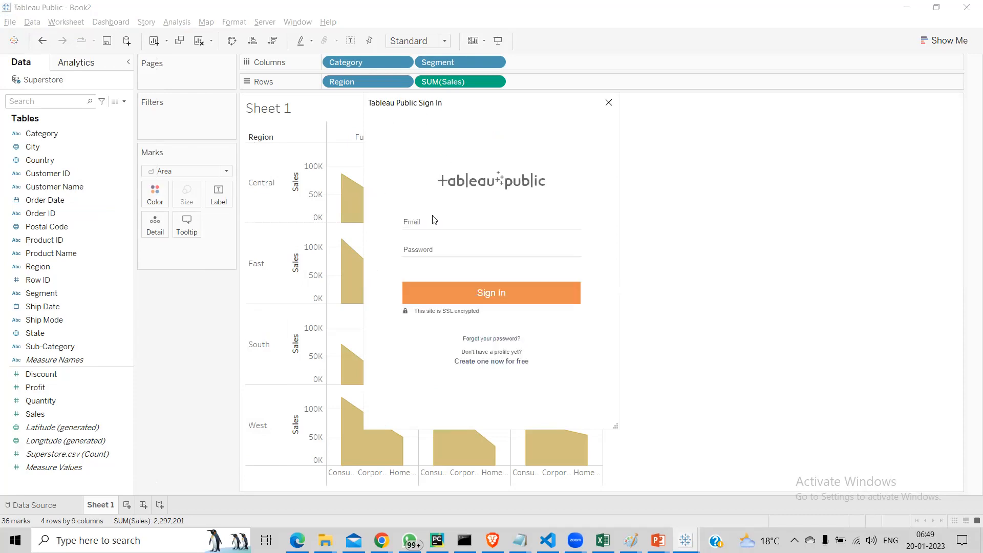
pyautogui.click(423, 224)
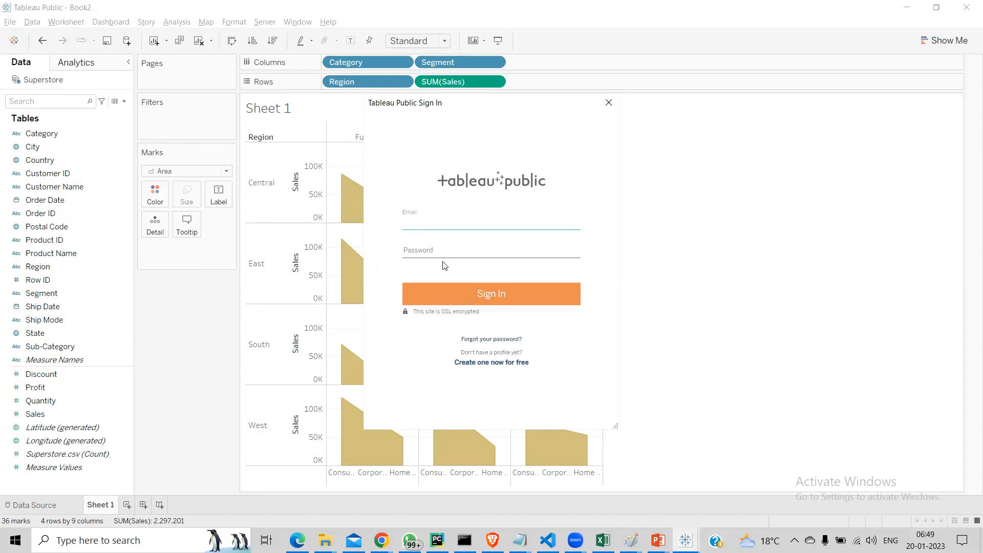
pyautogui.click(608, 104)
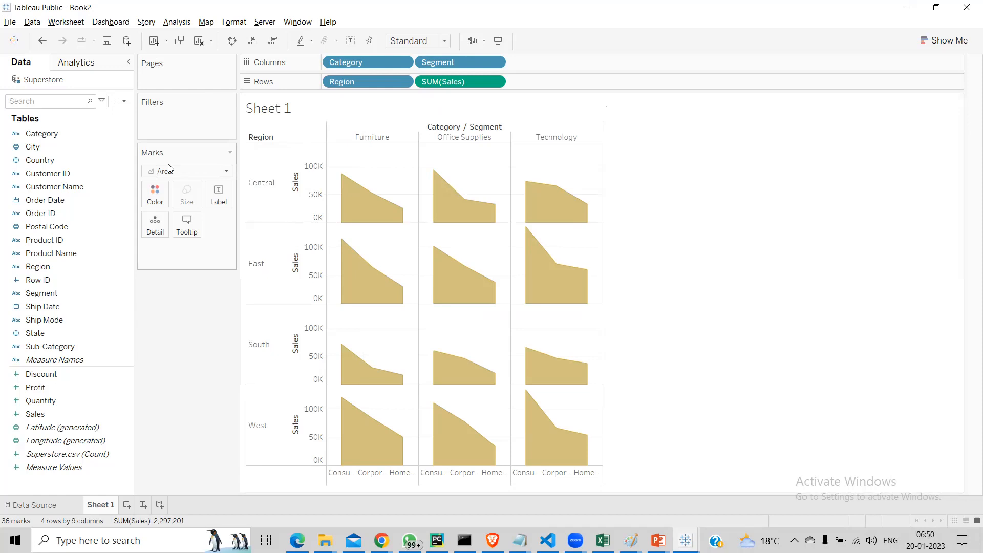
# Show the summary card for the Sheet 1 worksheet.
pyautogui.click(32, 22)
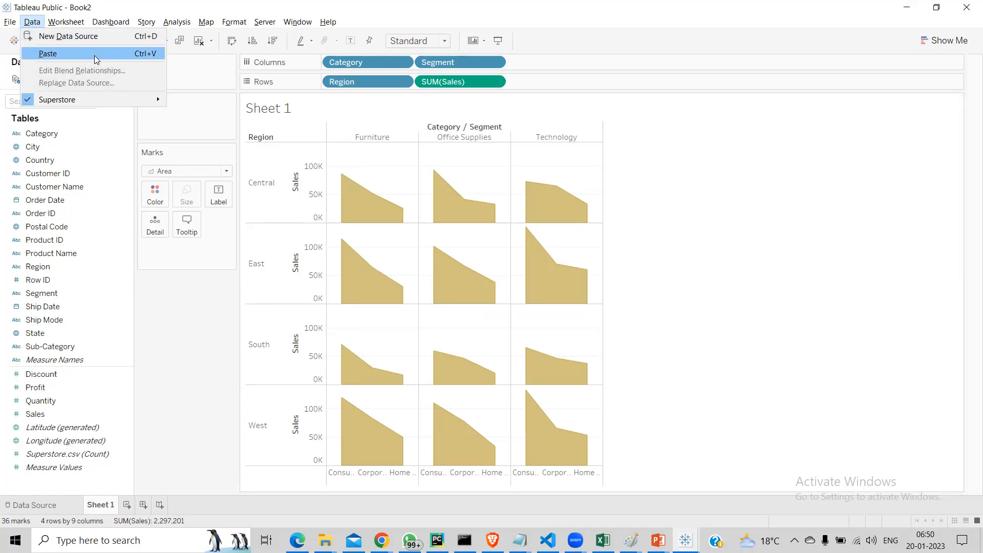
pyautogui.moveTo(59, 19)
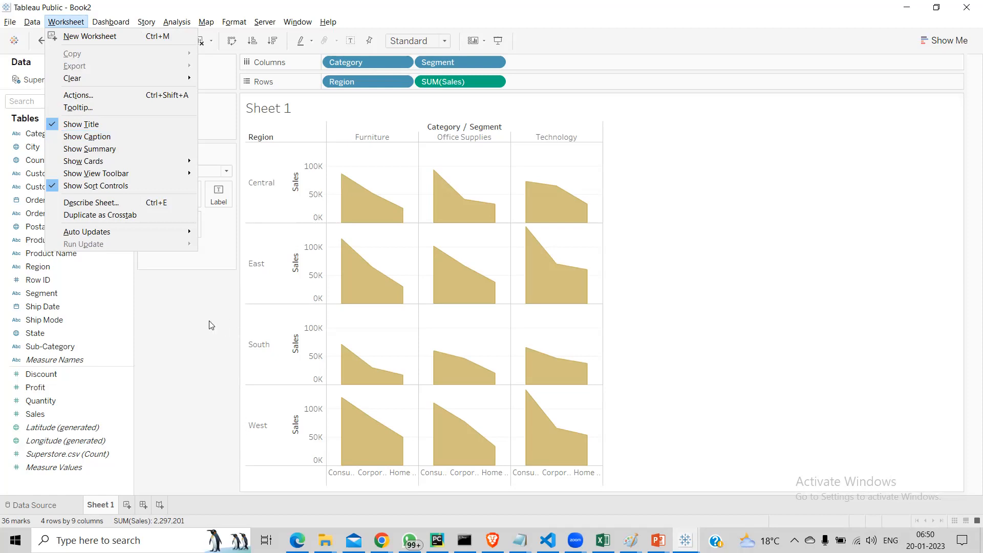
pyautogui.moveTo(84, 83)
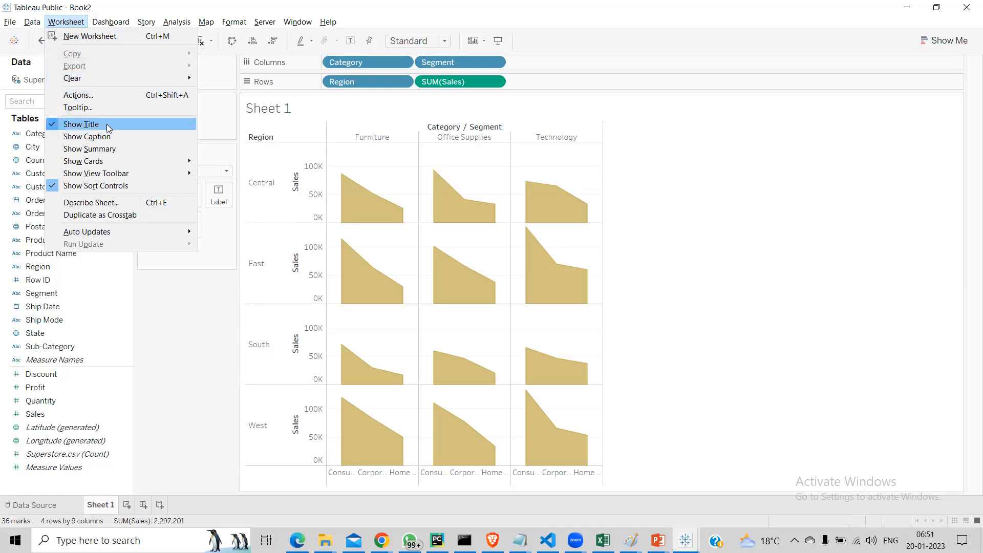
pyautogui.click(102, 148)
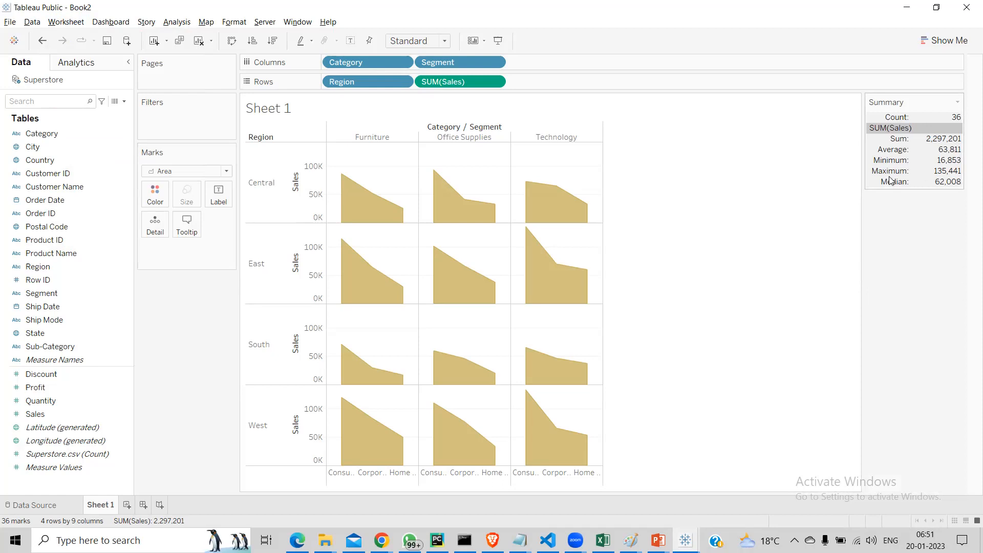
# Add the standard deviation and skewness of Sales to the summary card.
pyautogui.click(958, 102)
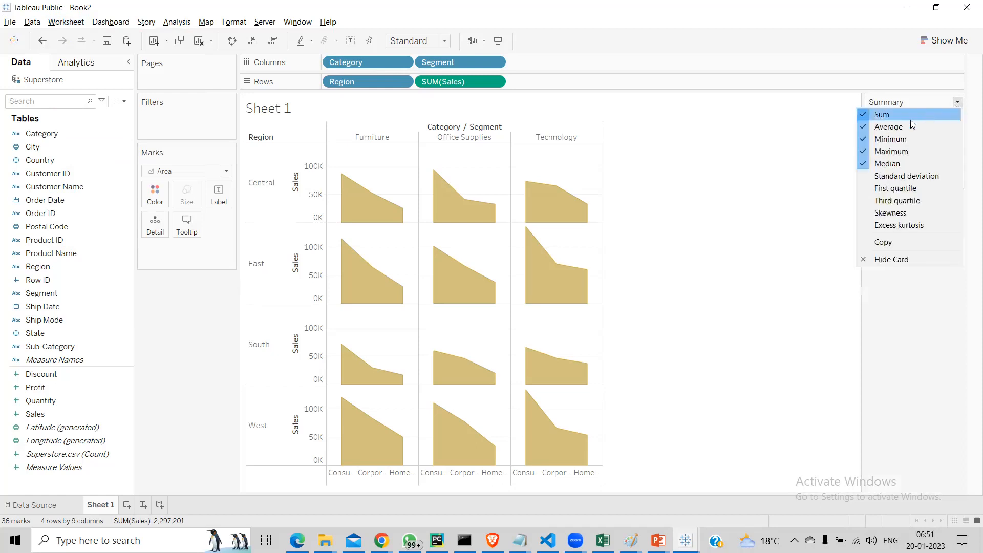
pyautogui.click(891, 179)
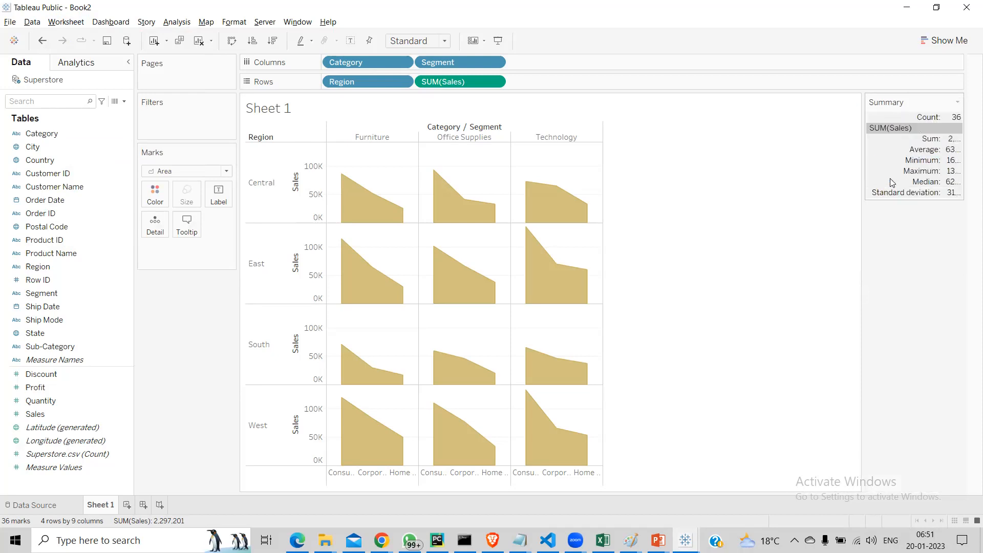
pyautogui.click(958, 104)
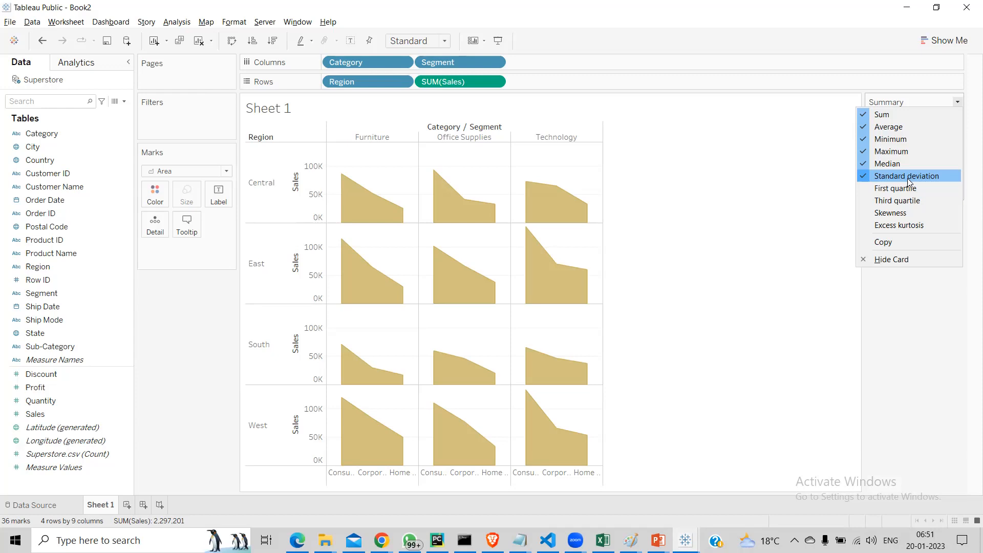
pyautogui.click(897, 213)
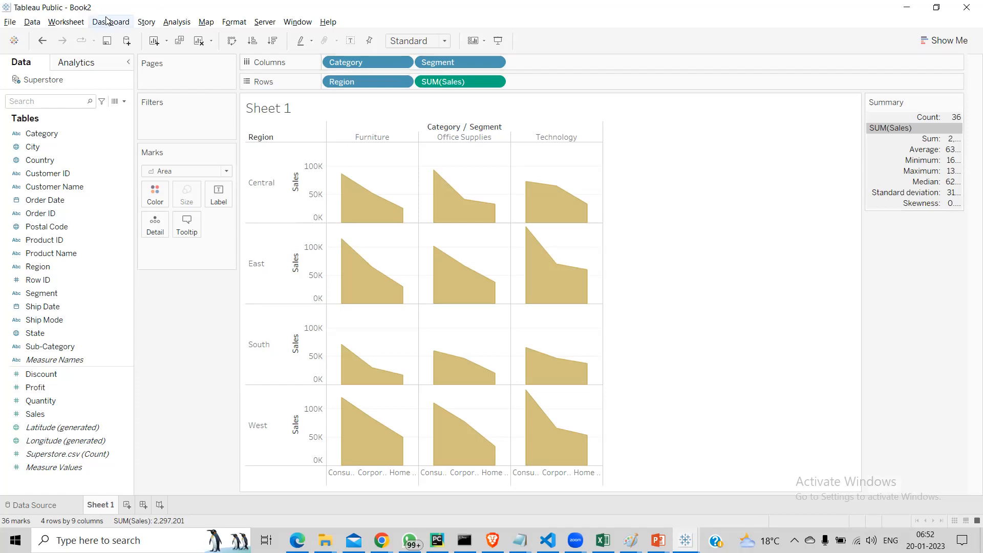
# Show the caption of the Sheet 1 worksheet beneath the area charts.
pyautogui.click(65, 23)
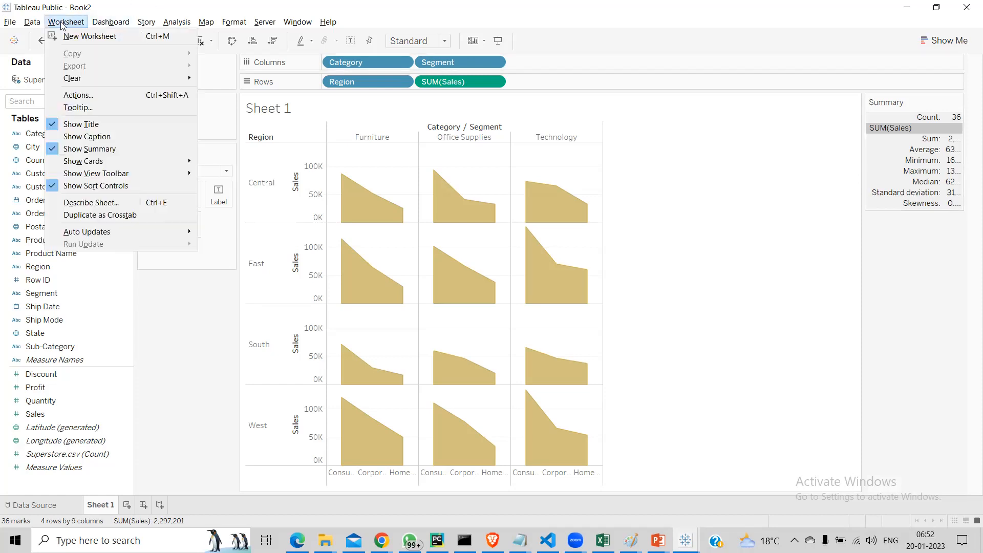
pyautogui.click(83, 139)
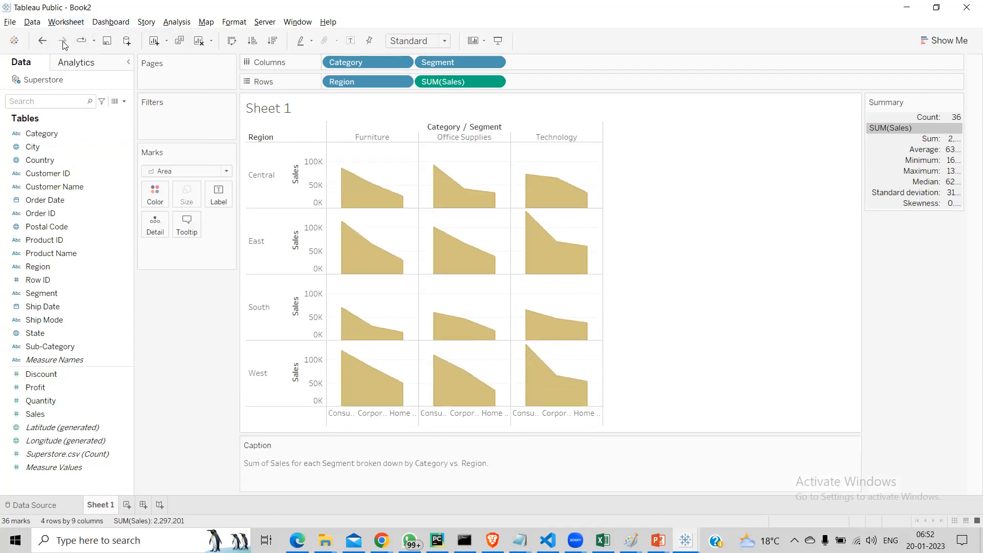
pyautogui.click(66, 22)
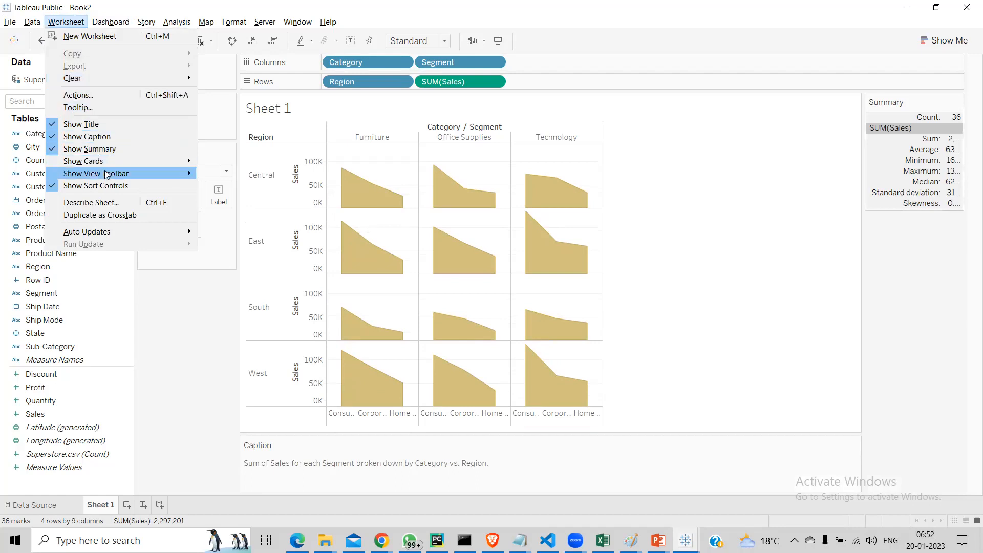
pyautogui.moveTo(106, 229)
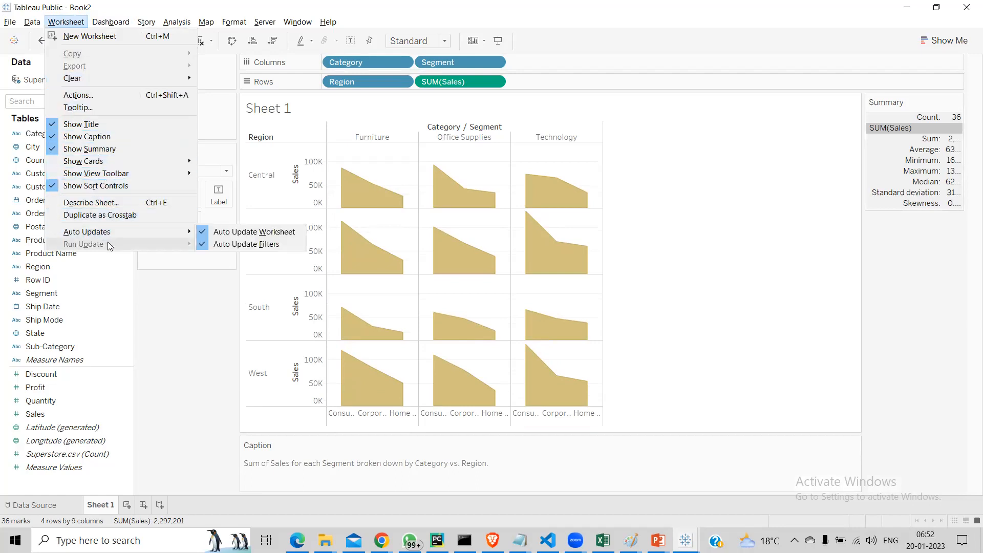
# Add a new blank dashboard to the workbook and return to Sheet 1.
pyautogui.click(104, 26)
pyautogui.click(104, 26)
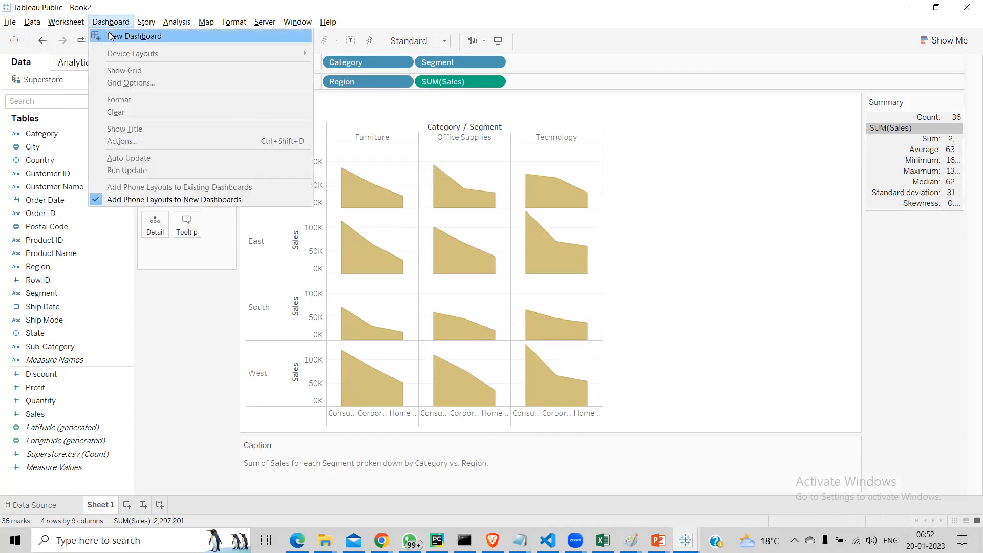
pyautogui.click(111, 36)
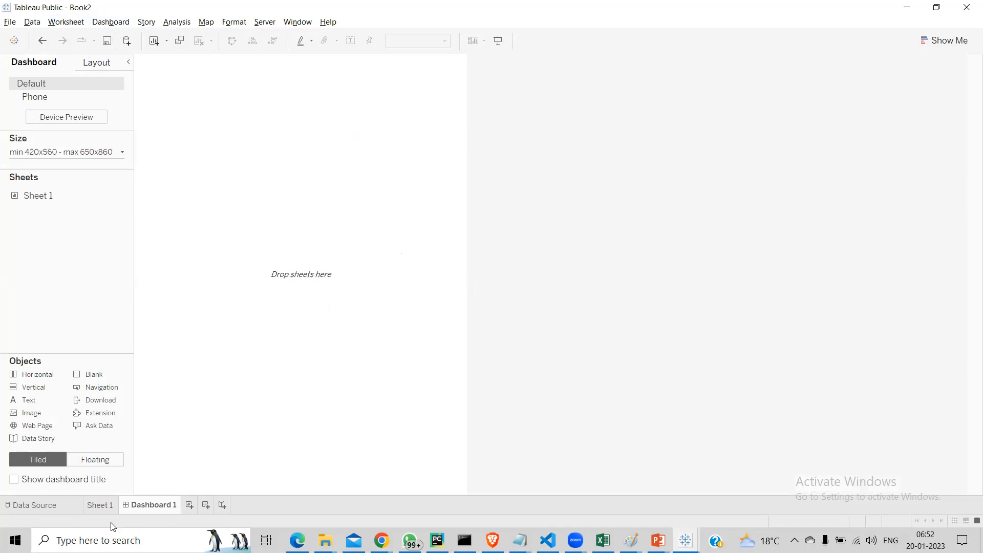
pyautogui.moveTo(104, 507); pyautogui.dragTo(145, 493)
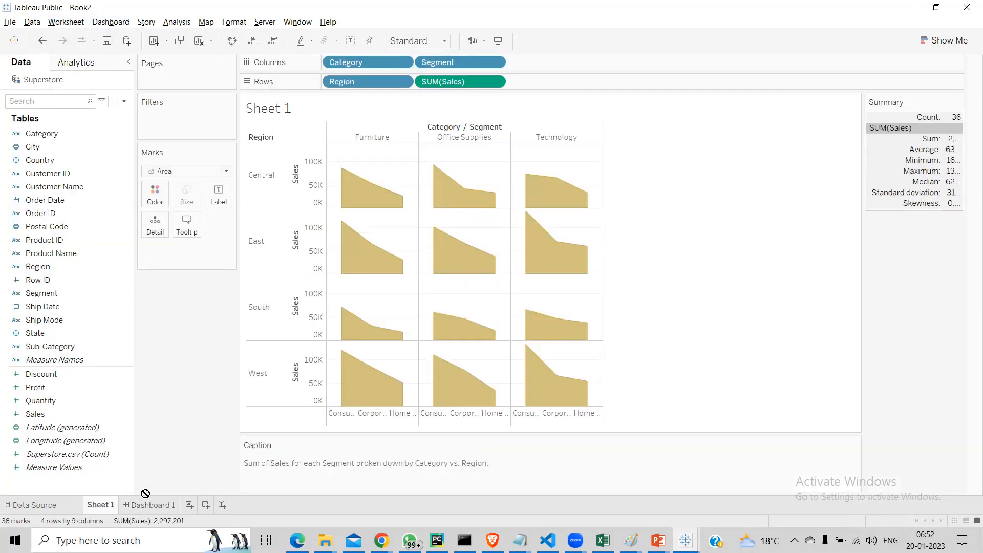
pyautogui.click(143, 499)
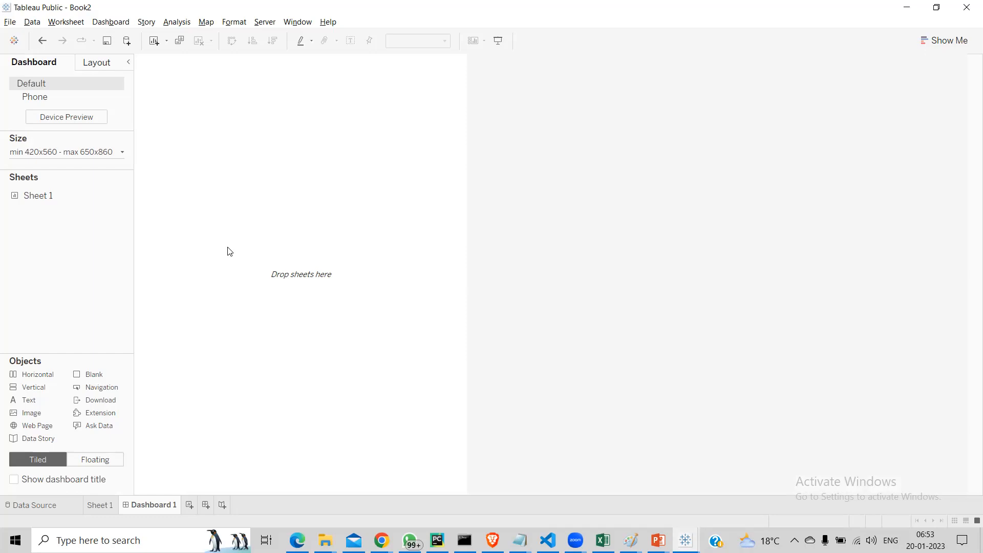
pyautogui.click(99, 506)
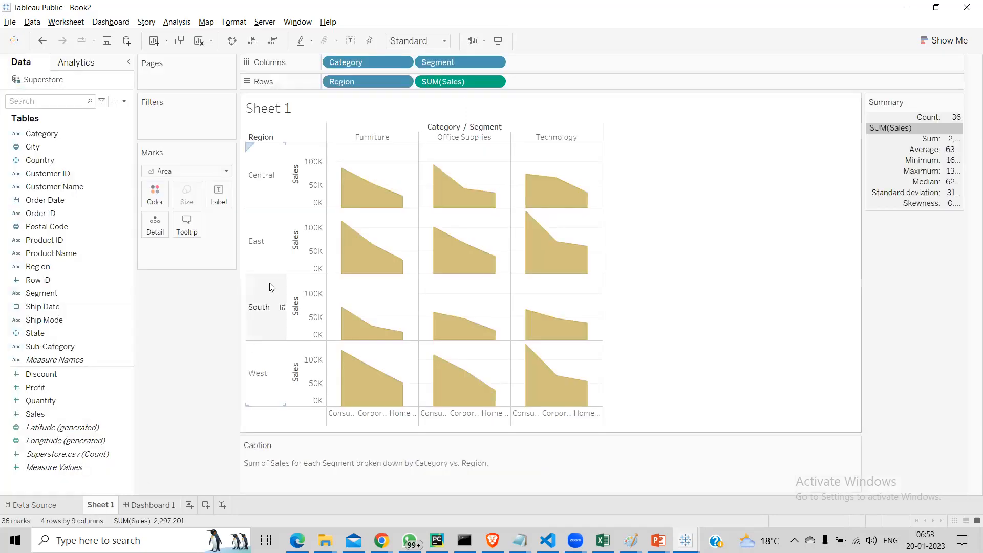
# Add a new story to the workbook and open its first story point's caption for editing.
pyautogui.click(142, 22)
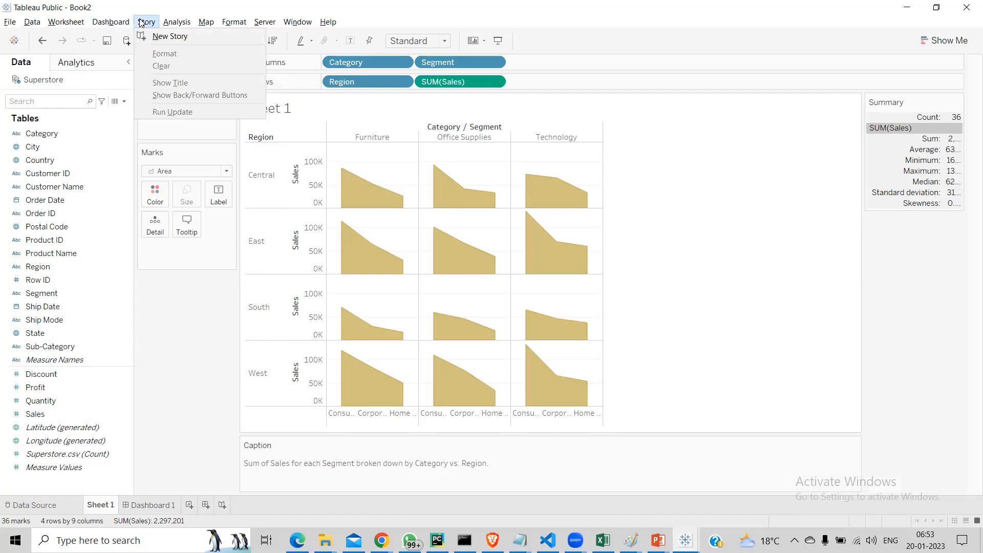
pyautogui.click(152, 43)
pyautogui.click(147, 22)
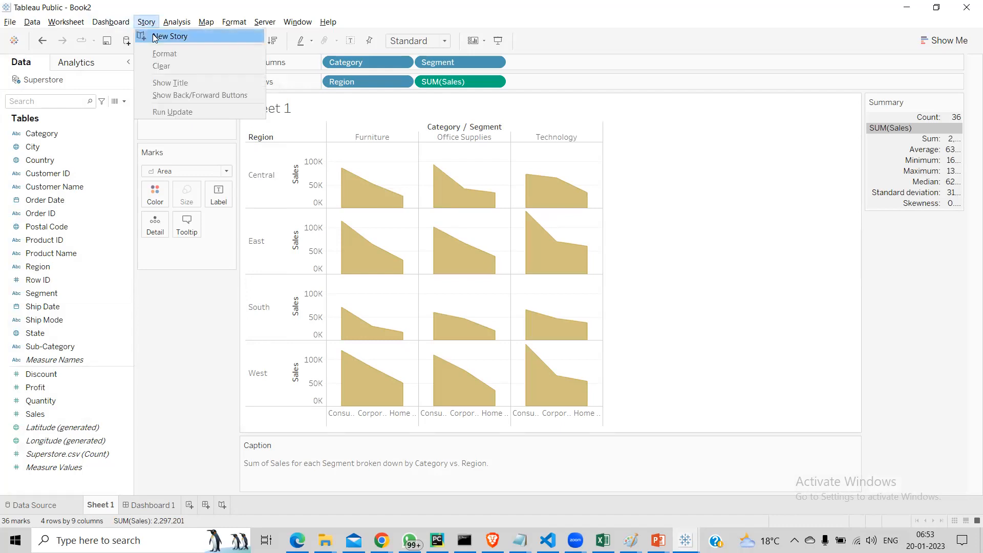
pyautogui.click(155, 37)
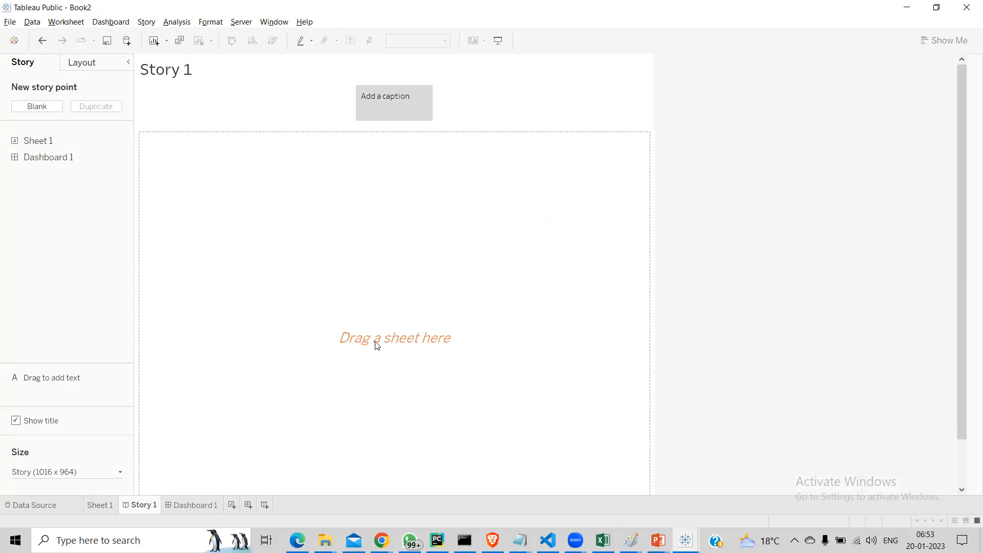
pyautogui.click(398, 96)
pyautogui.click(177, 23)
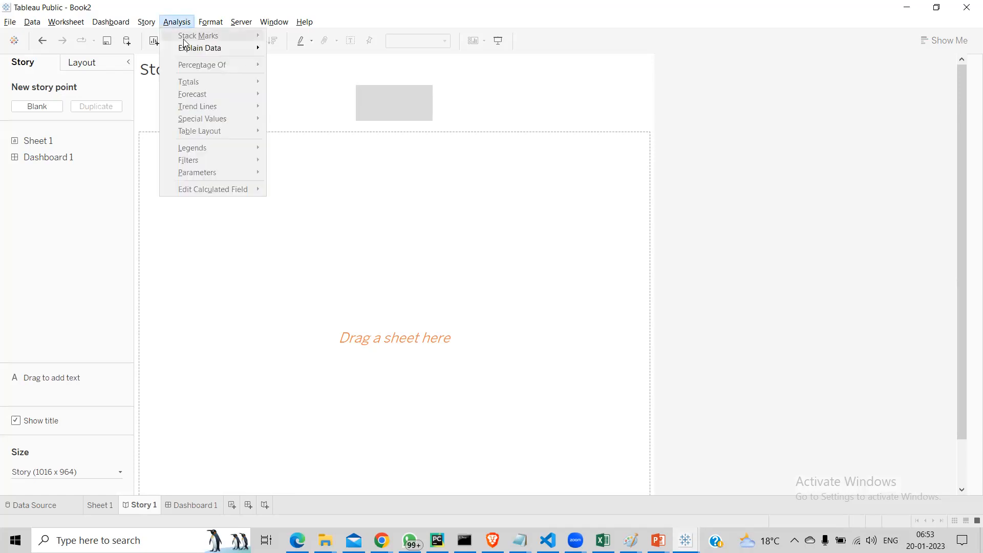
pyautogui.moveTo(202, 26)
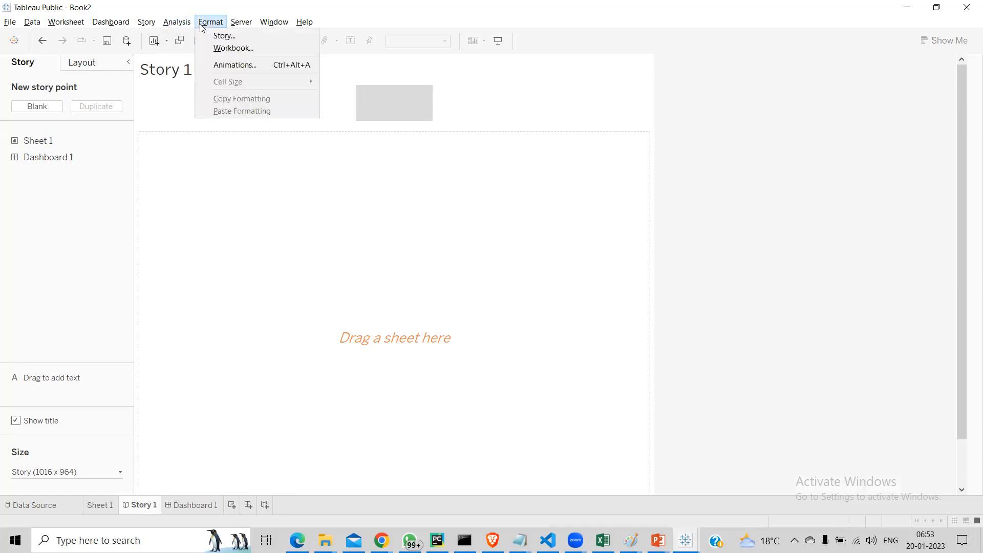
pyautogui.moveTo(273, 25)
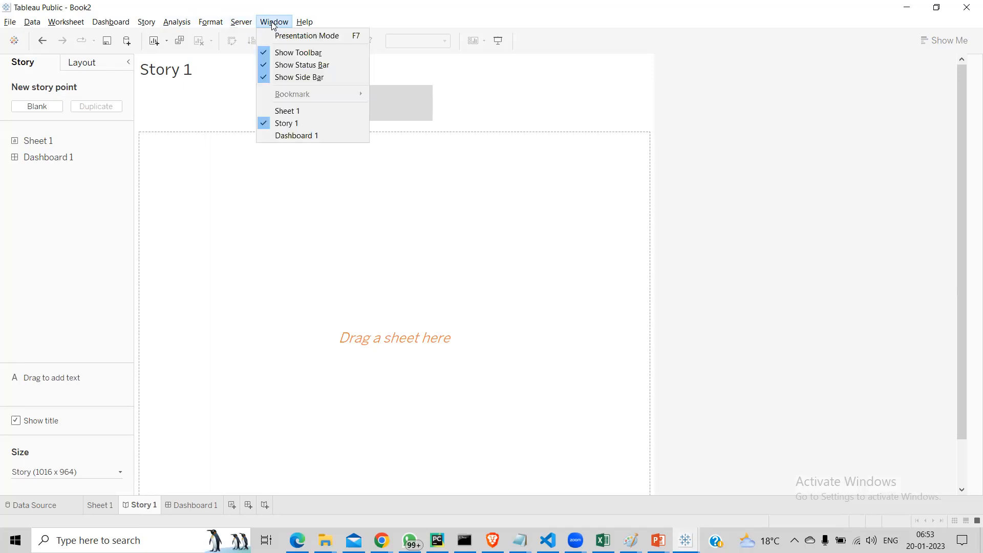
pyautogui.moveTo(41, 27)
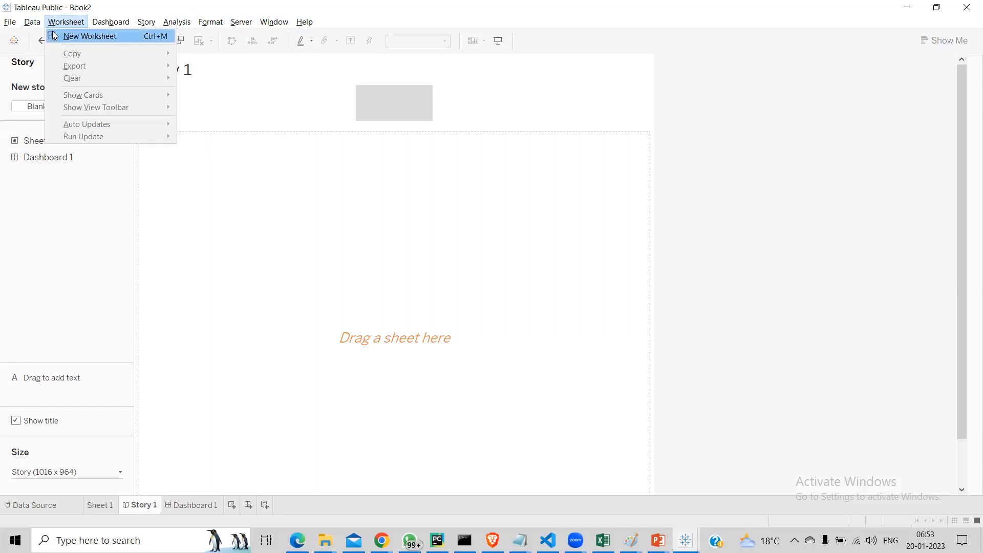
# Return to Sheet 1, try the Fit Width and Fit Height options, and set the view to Entire View.
pyautogui.click(101, 503)
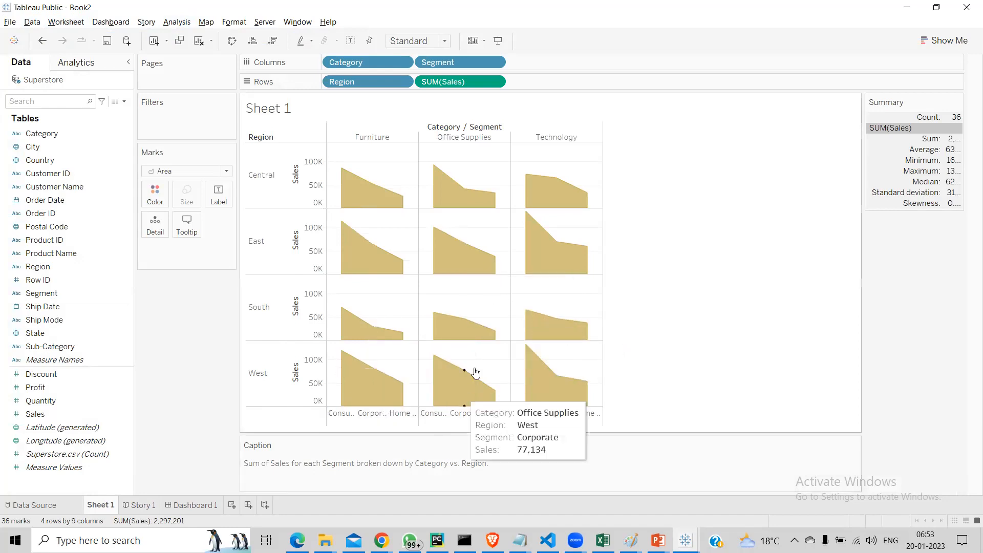
pyautogui.click(476, 42)
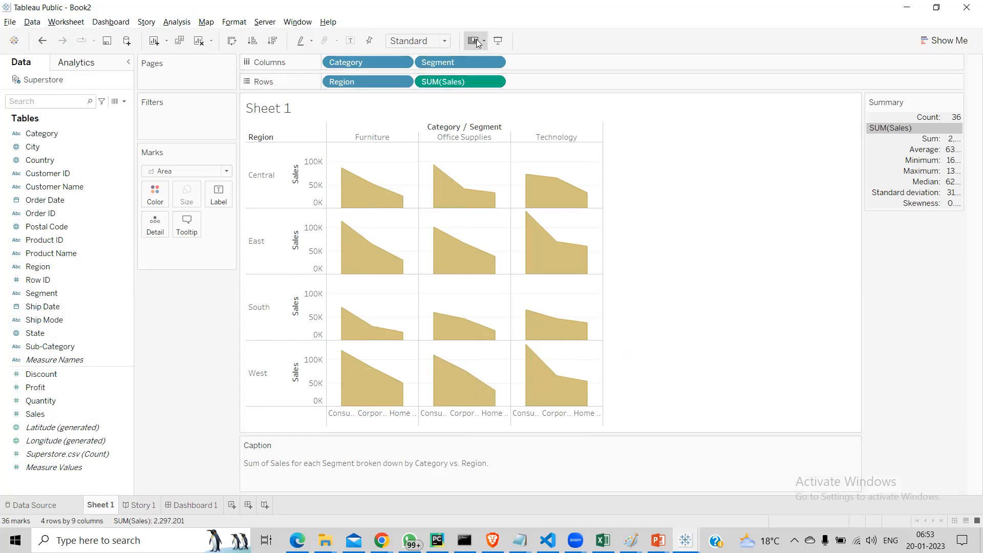
pyautogui.click(448, 43)
pyautogui.click(423, 44)
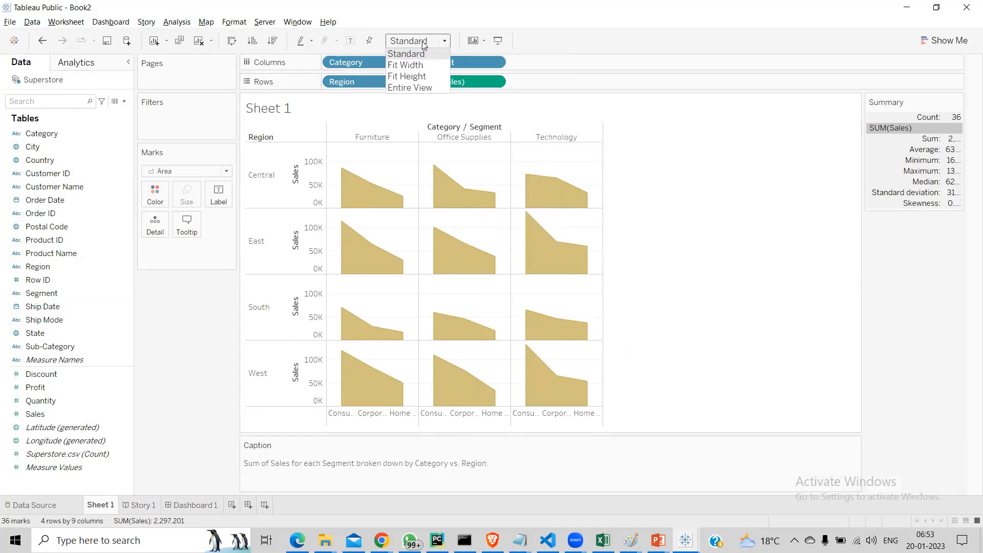
pyautogui.click(410, 65)
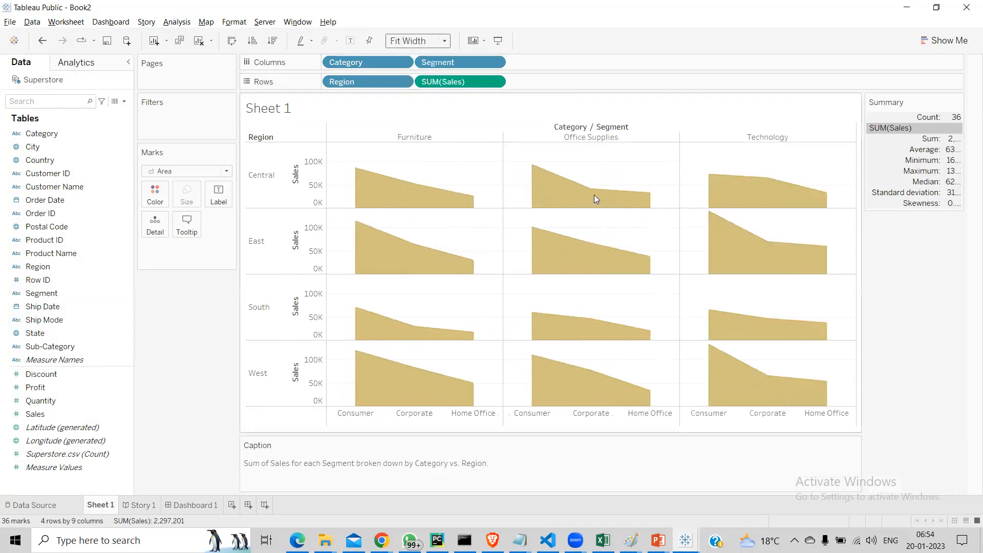
pyautogui.click(416, 44)
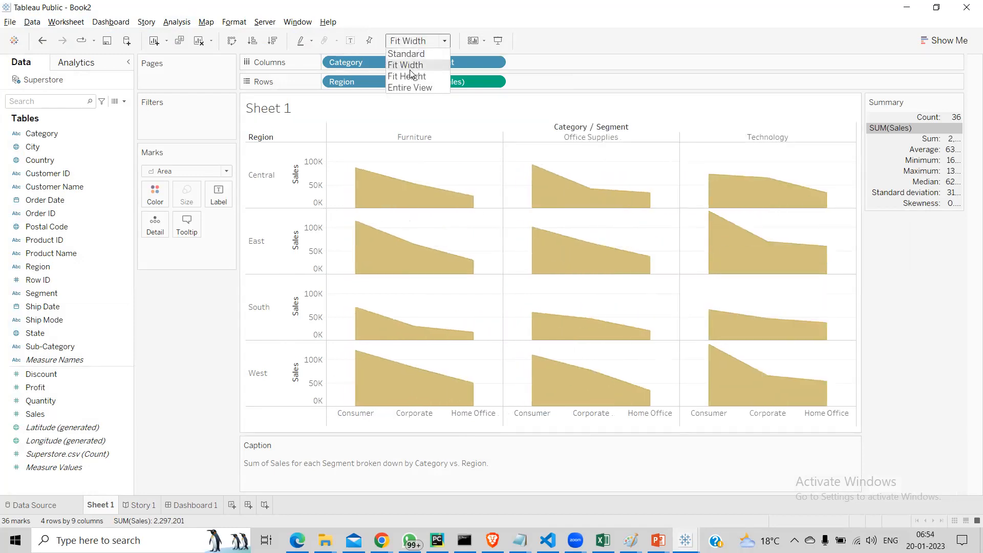
pyautogui.click(410, 74)
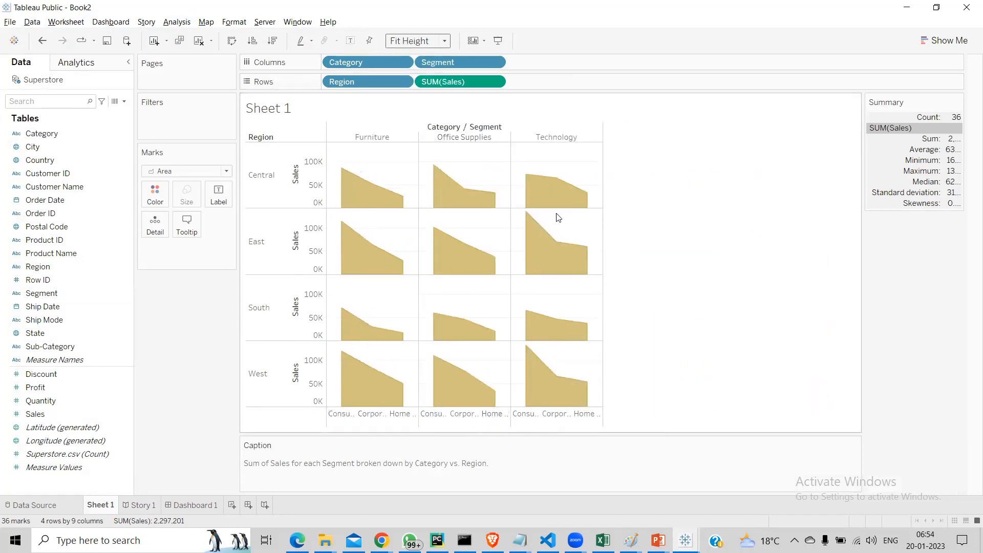
pyautogui.moveTo(480, 324)
pyautogui.click(419, 42)
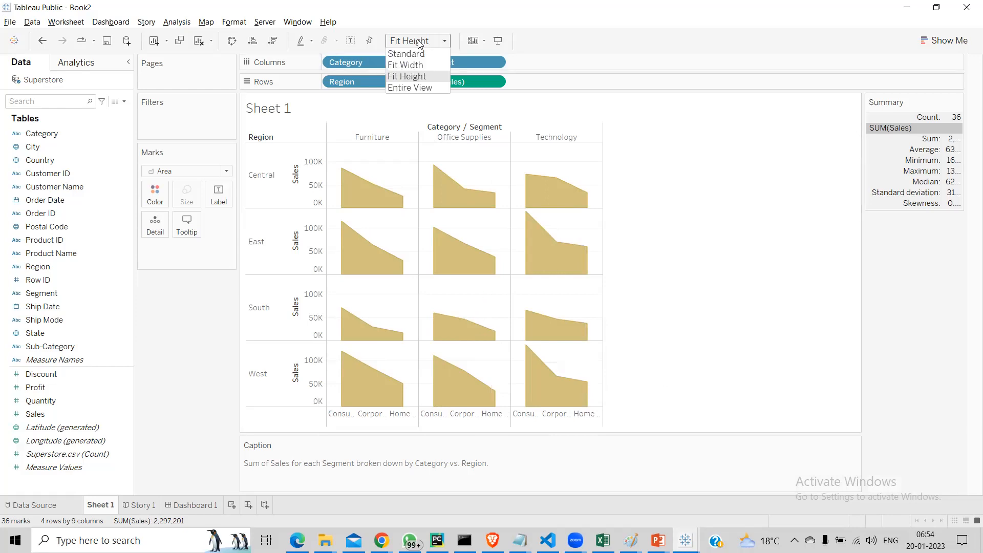
pyautogui.click(419, 88)
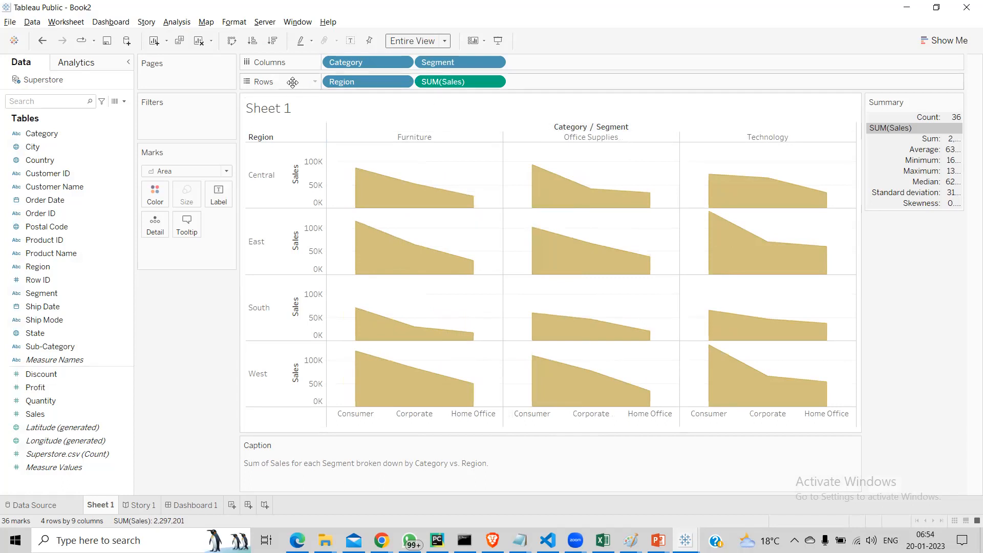
# Sort the segments by sum of Sales in ascending order, and switch the sort to descending.
pyautogui.click(249, 43)
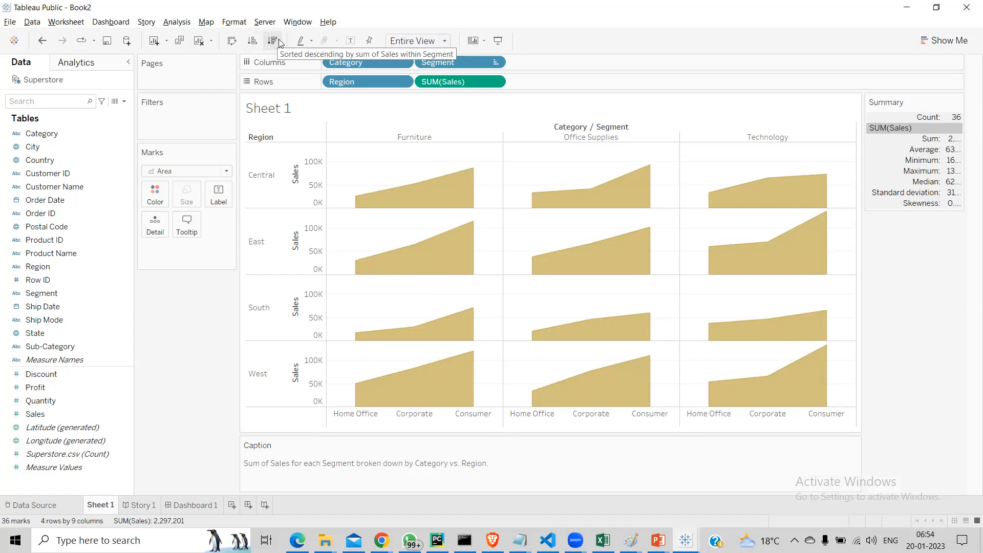
pyautogui.click(272, 41)
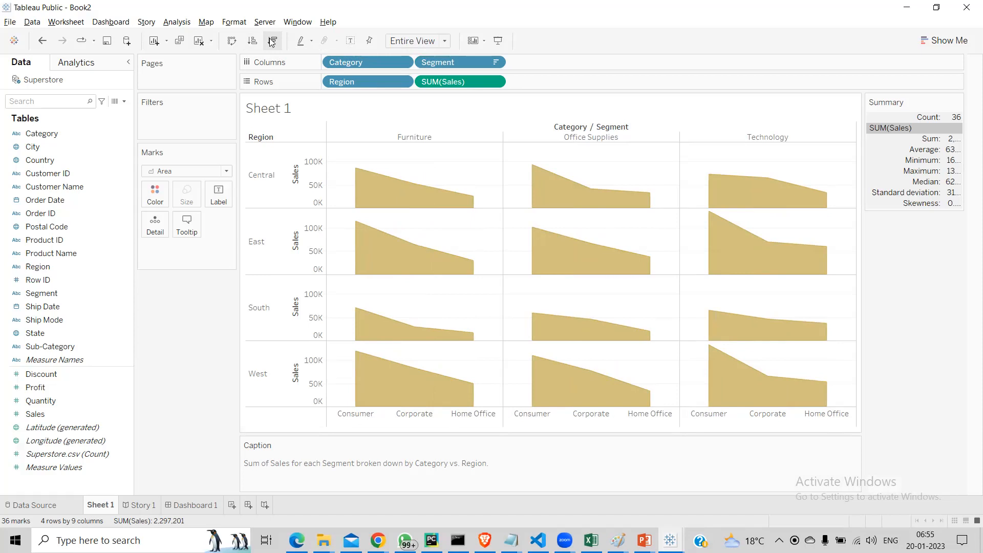
pyautogui.click(177, 23)
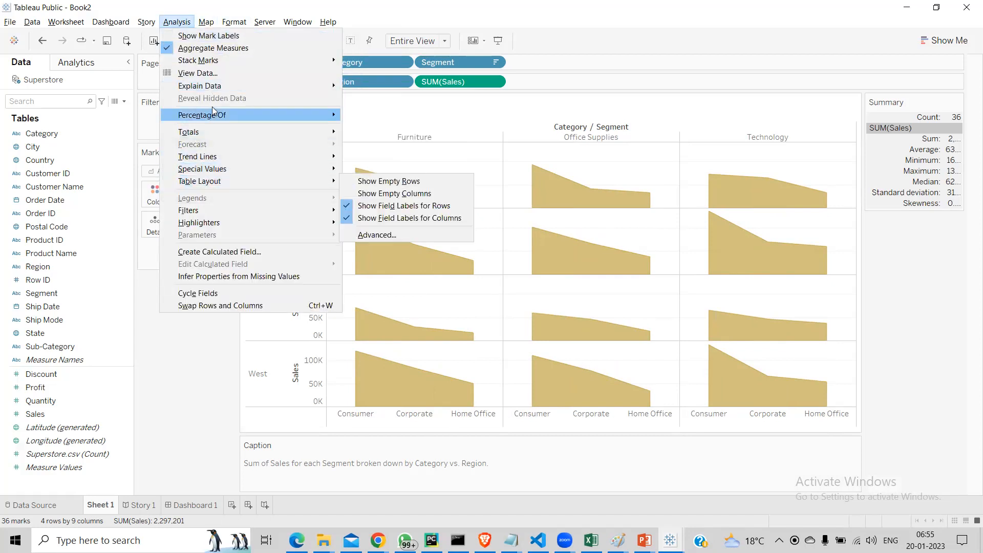
pyautogui.moveTo(203, 63)
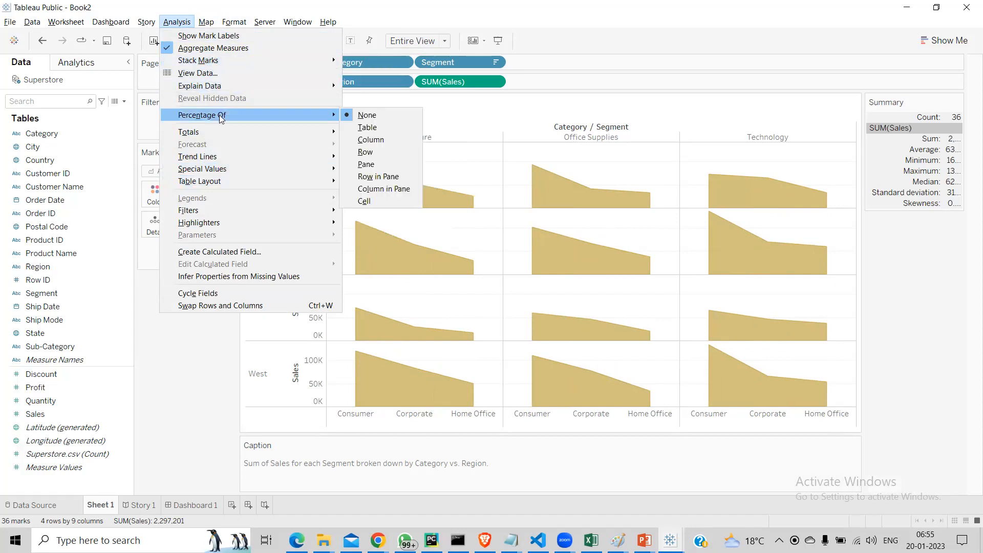
pyautogui.moveTo(222, 157)
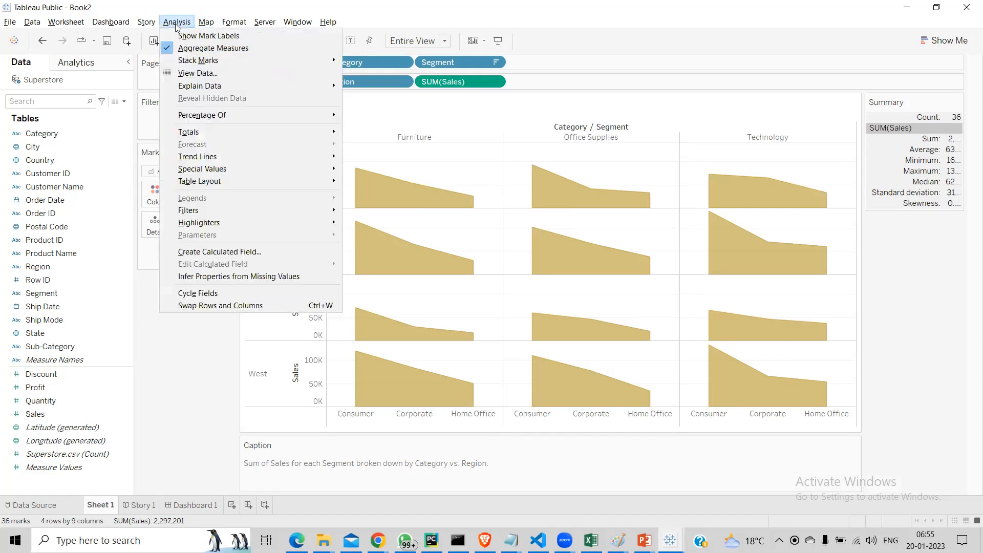
pyautogui.moveTo(255, 24)
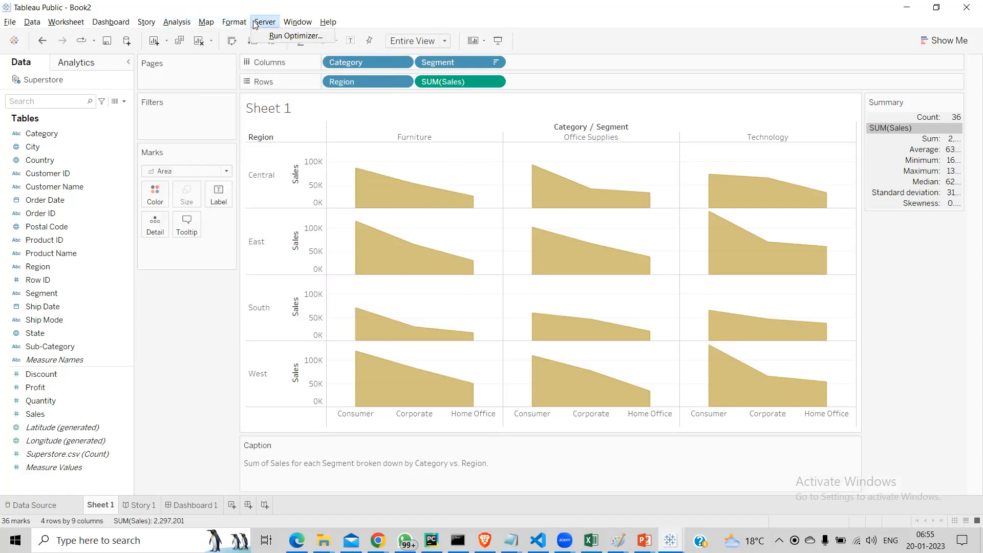
pyautogui.moveTo(294, 26)
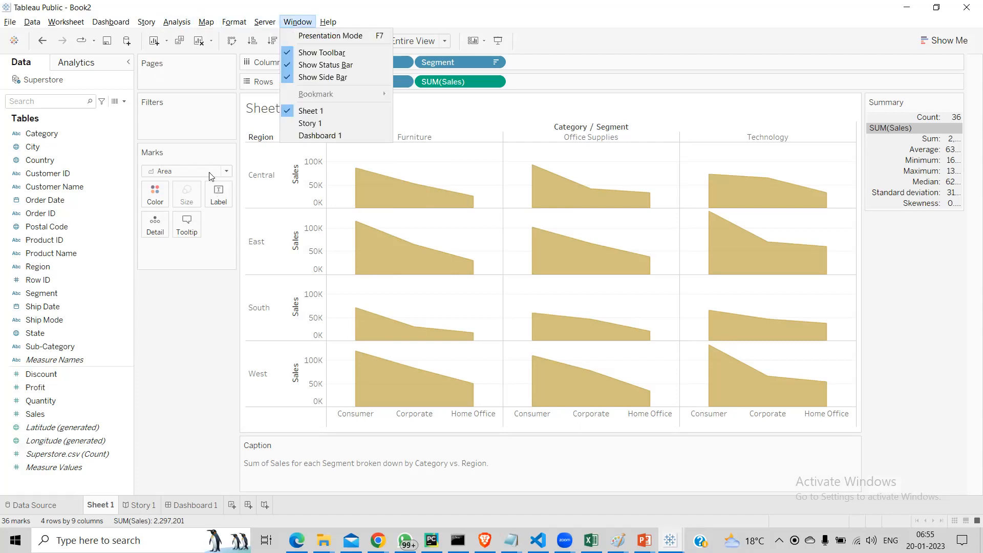
# Change the mark type to Bar after trying Line, and make the bars slightly narrower.
pyautogui.click(226, 172)
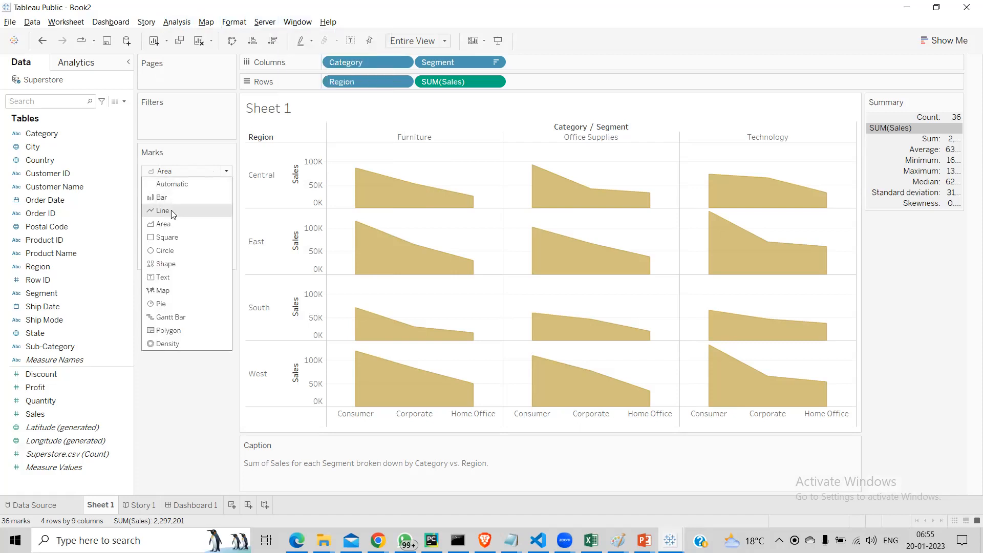
pyautogui.click(171, 210)
pyautogui.click(224, 171)
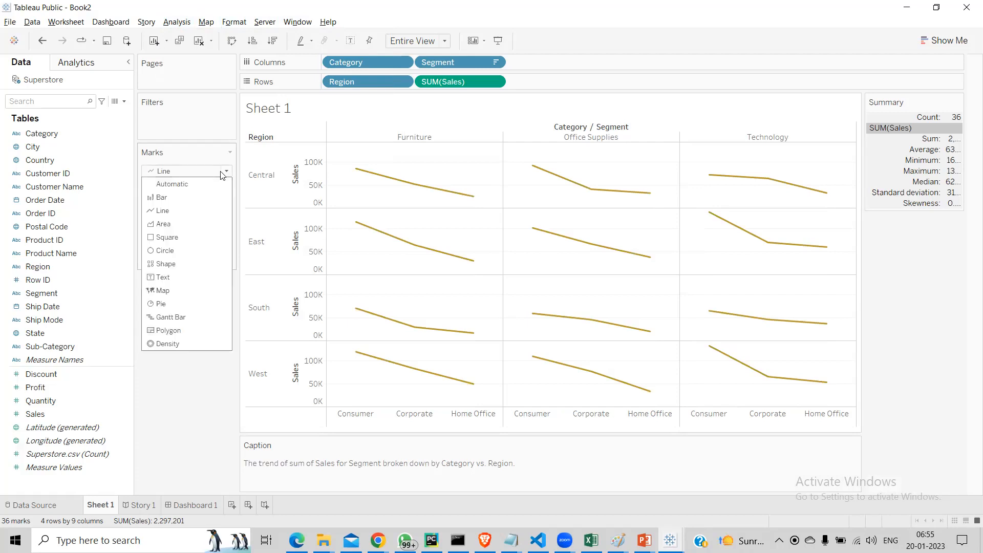
pyautogui.click(172, 208)
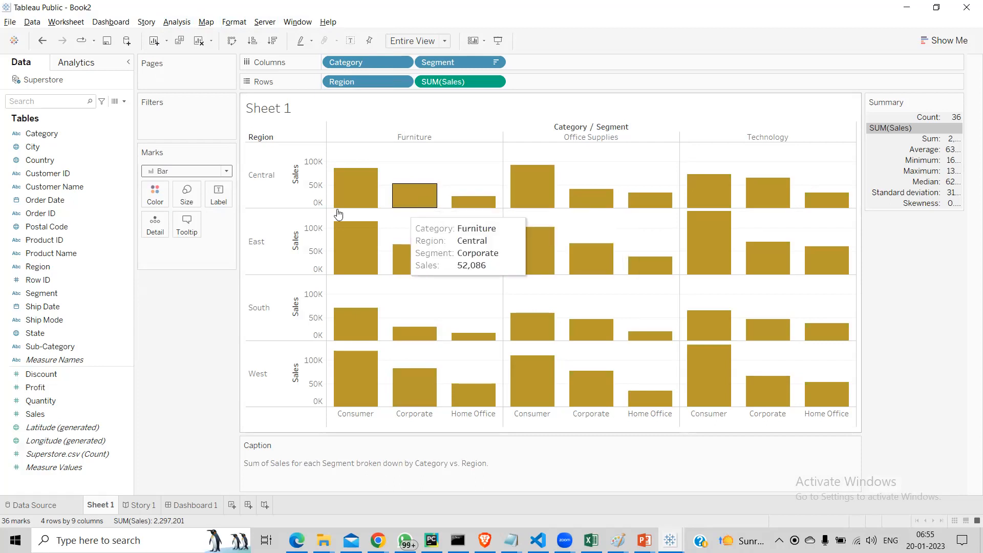
pyautogui.click(187, 196)
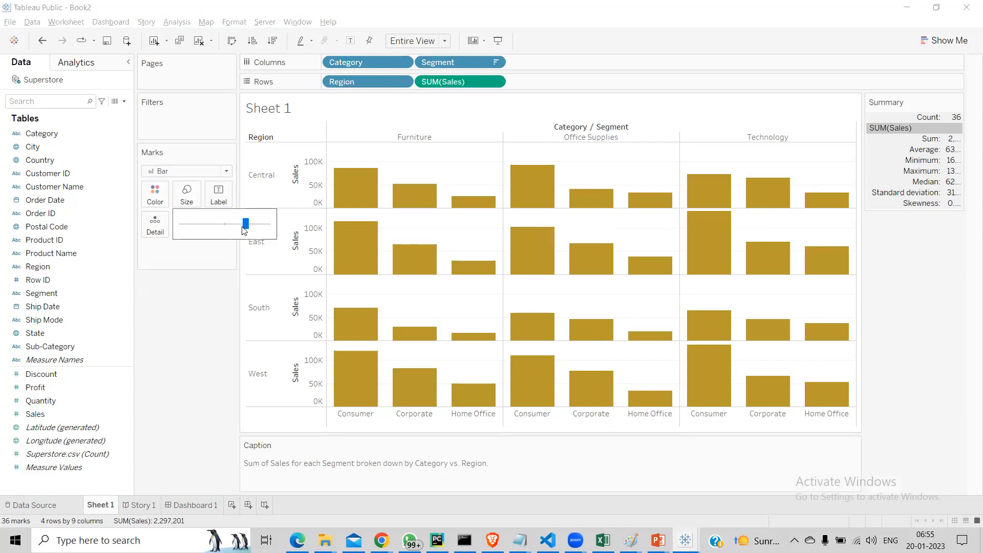
pyautogui.moveTo(246, 224)
pyautogui.mouseDown()
pyautogui.moveTo(191, 228)
pyautogui.moveTo(263, 228)
pyautogui.moveTo(242, 223)
pyautogui.mouseUp()
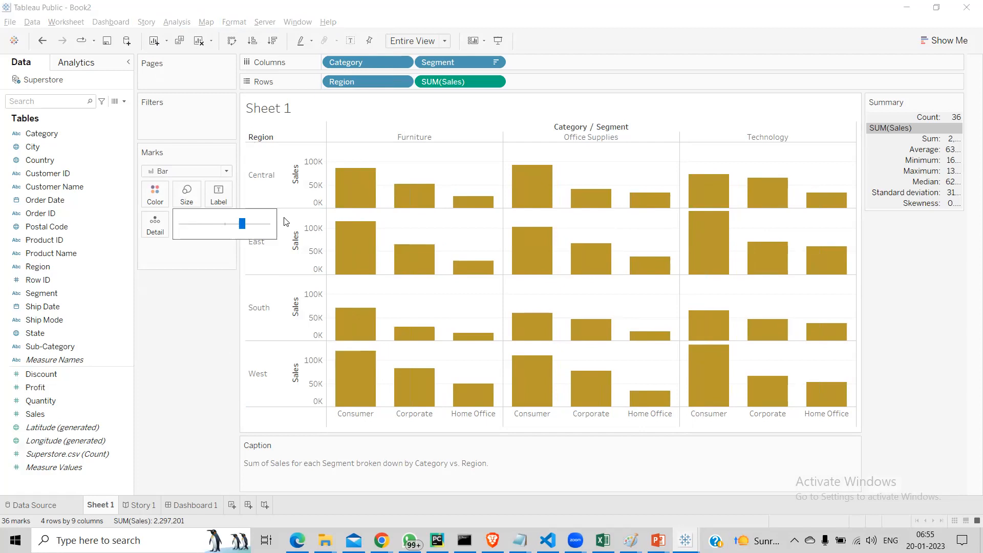
# Format the mark label font as 12 pt, bold and orange.
pyautogui.click(219, 192)
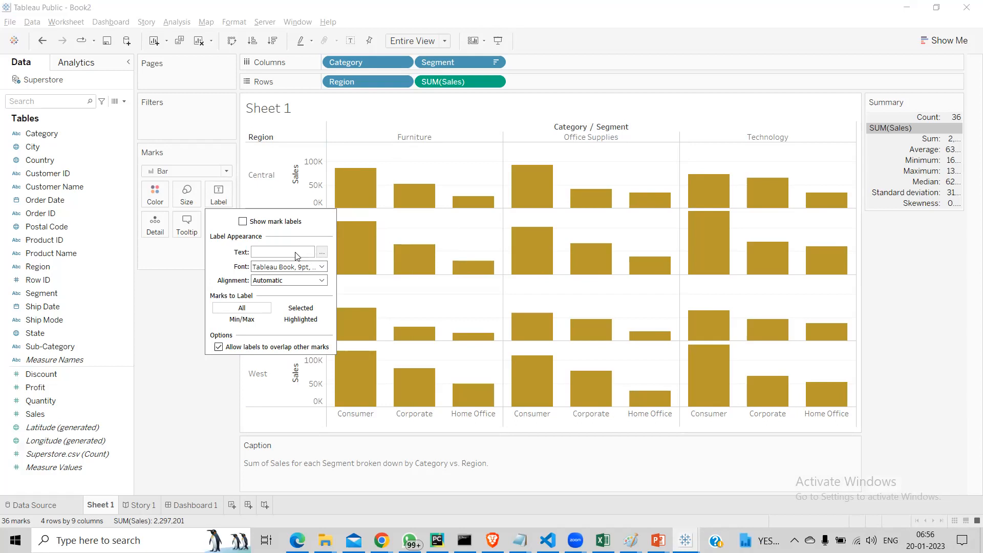
pyautogui.click(287, 267)
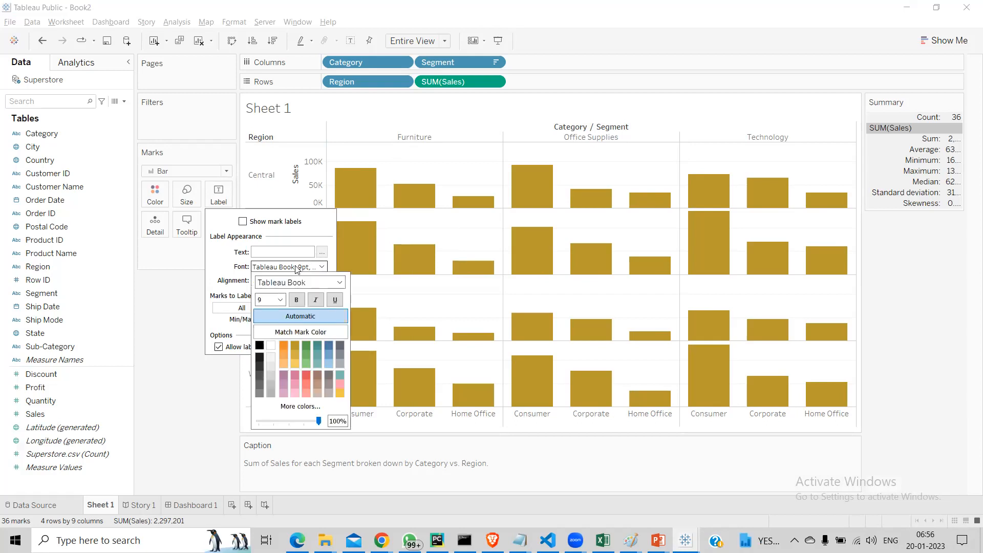
pyautogui.click(281, 301)
pyautogui.click(271, 335)
pyautogui.click(282, 343)
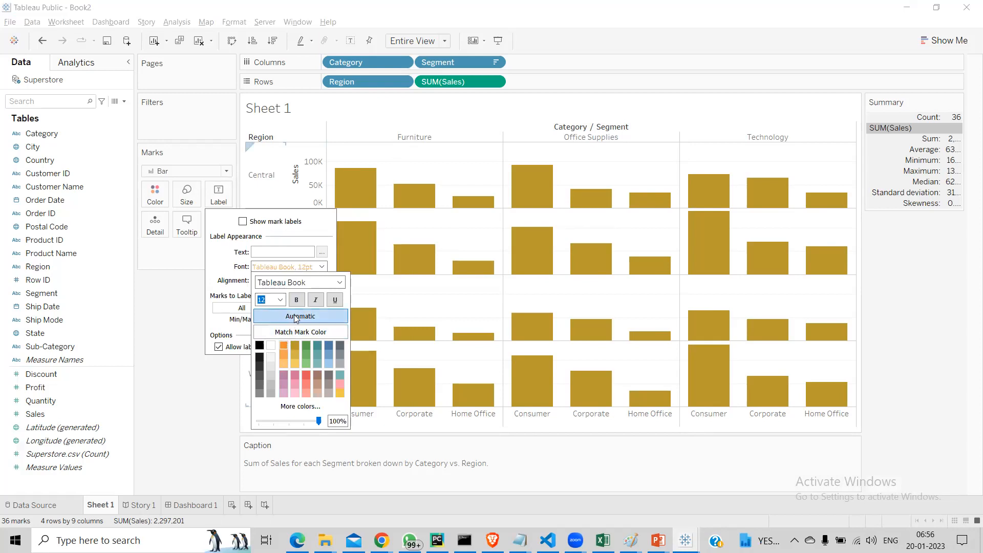
pyautogui.click(297, 301)
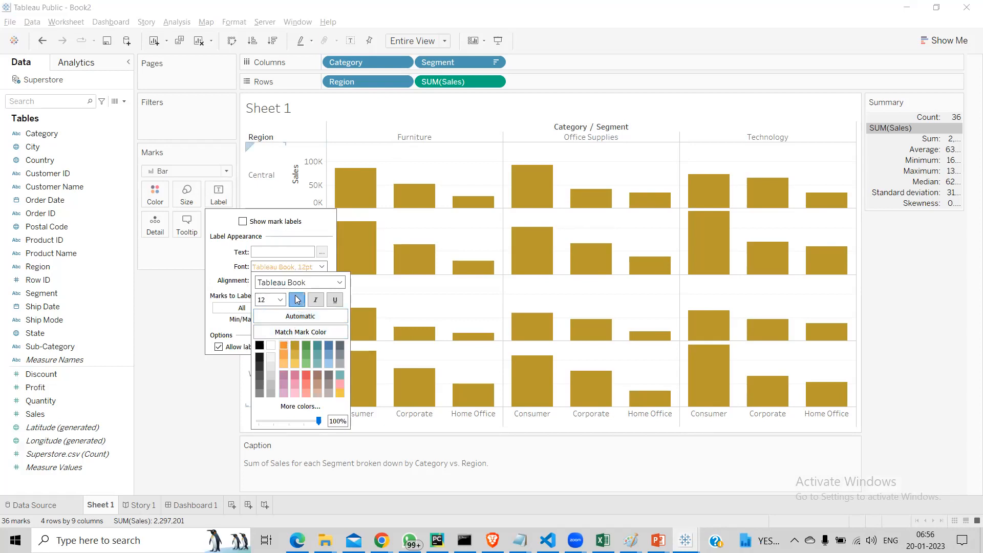
pyautogui.click(288, 256)
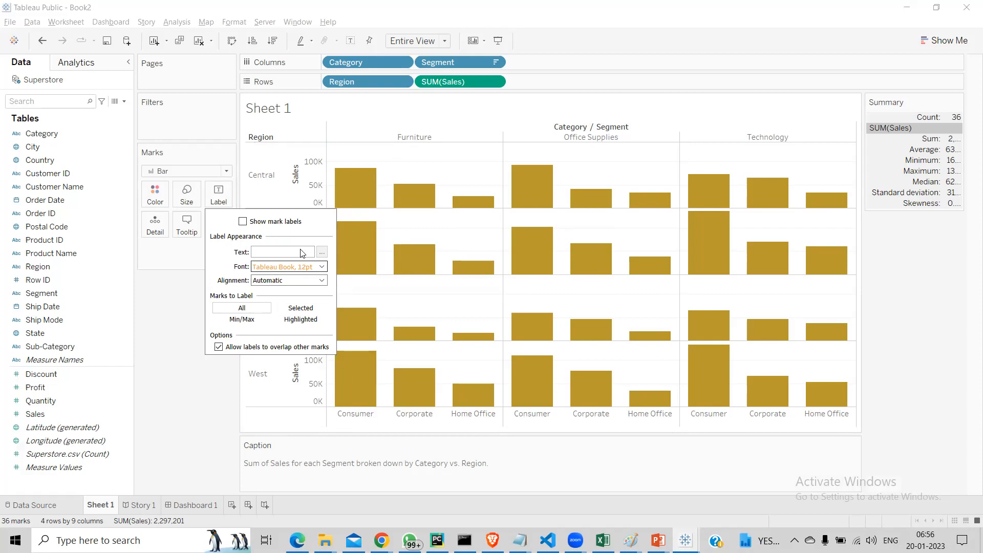
# Show the mark labels on the bars and set their font size to 9.
pyautogui.click(243, 223)
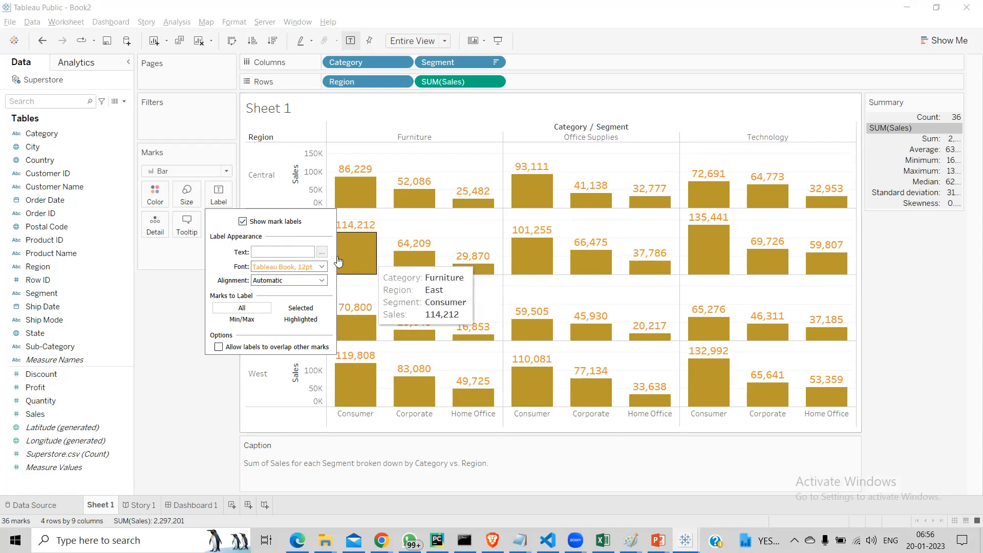
pyautogui.click(322, 267)
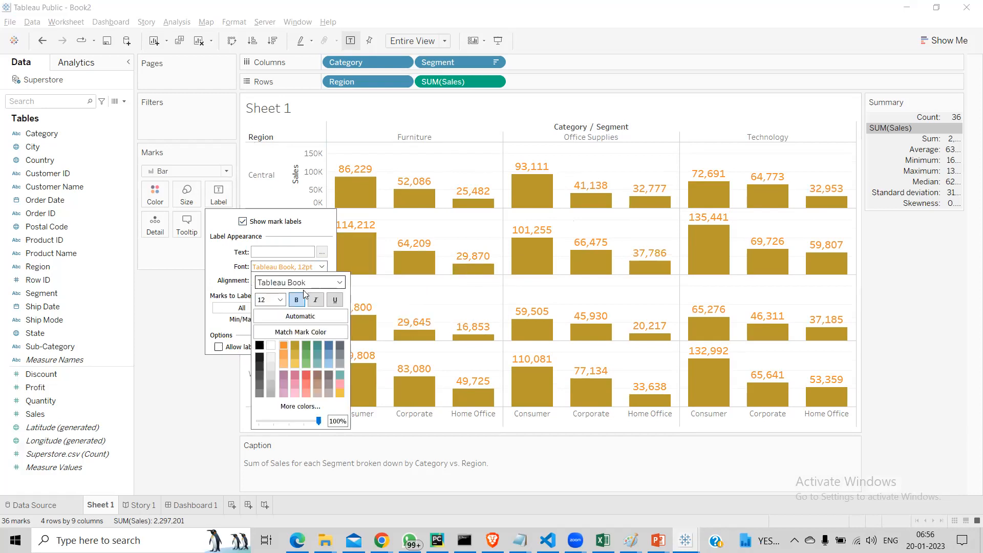
pyautogui.click(280, 299)
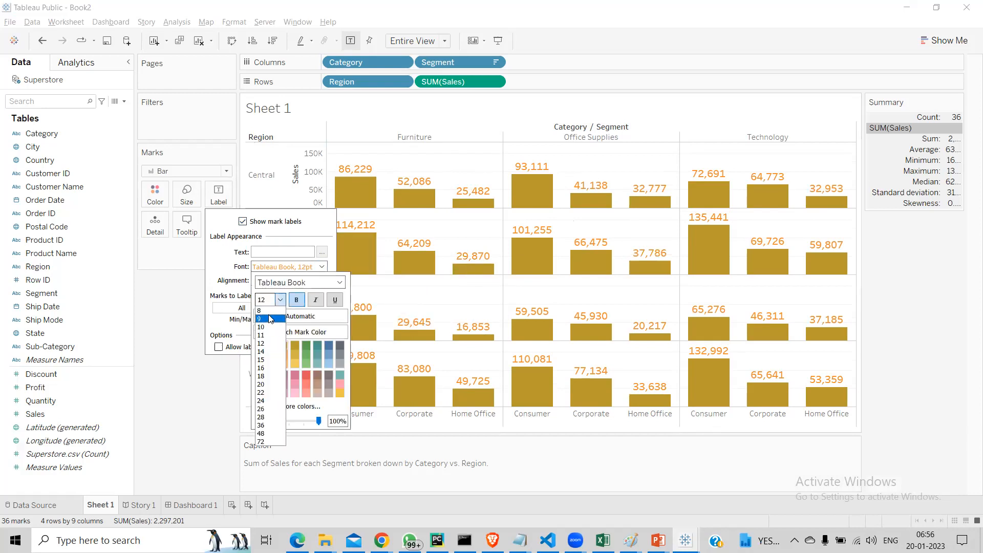
pyautogui.click(279, 318)
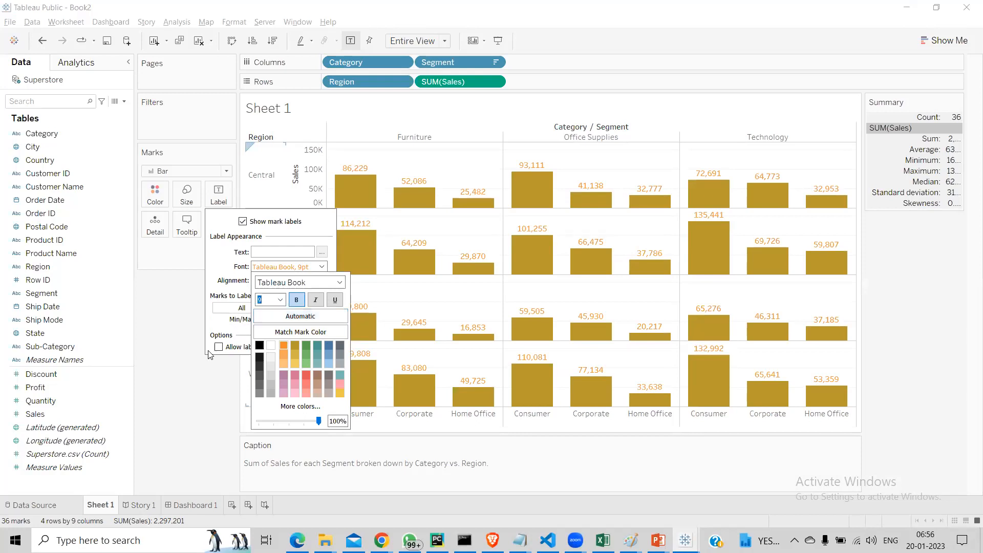
pyautogui.click(183, 363)
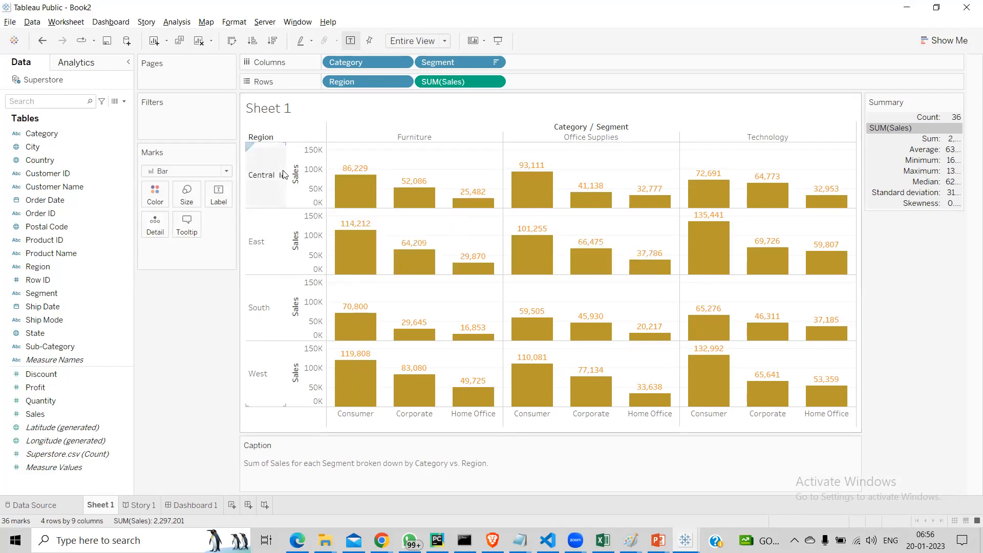
# Review the tooltip contents for the bars and check the tooltip of the Furniture, Central, Home Office bar.
pyautogui.click(187, 223)
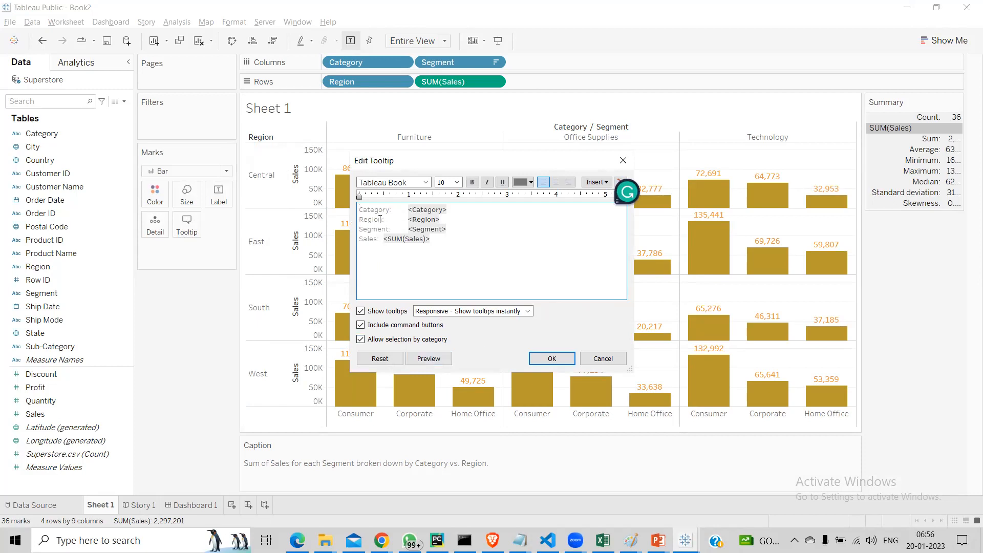
pyautogui.click(555, 359)
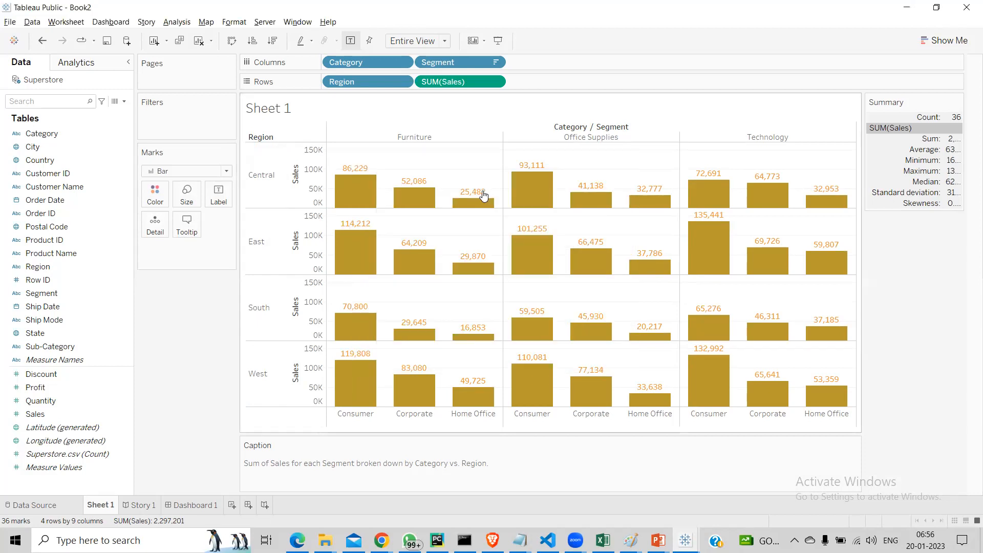
pyautogui.moveTo(480, 201)
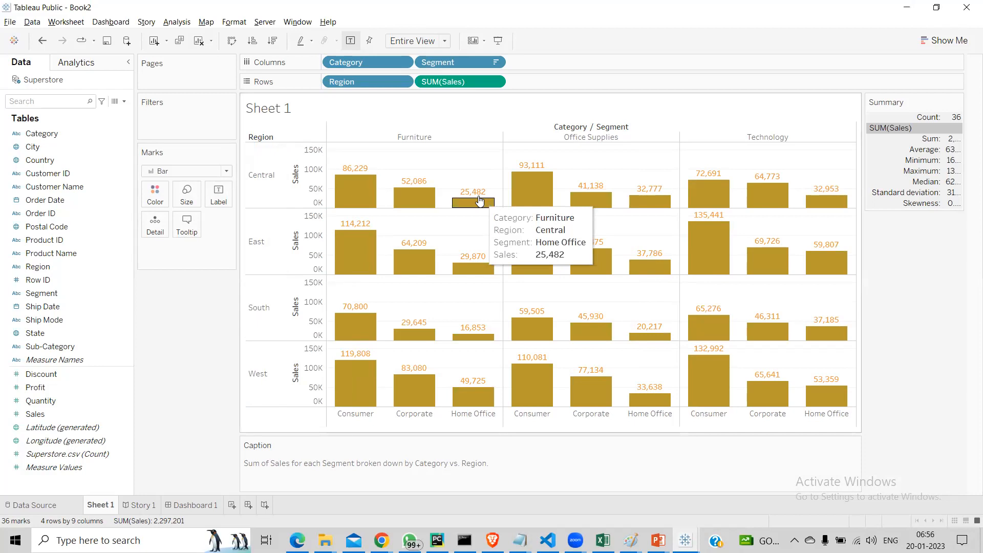
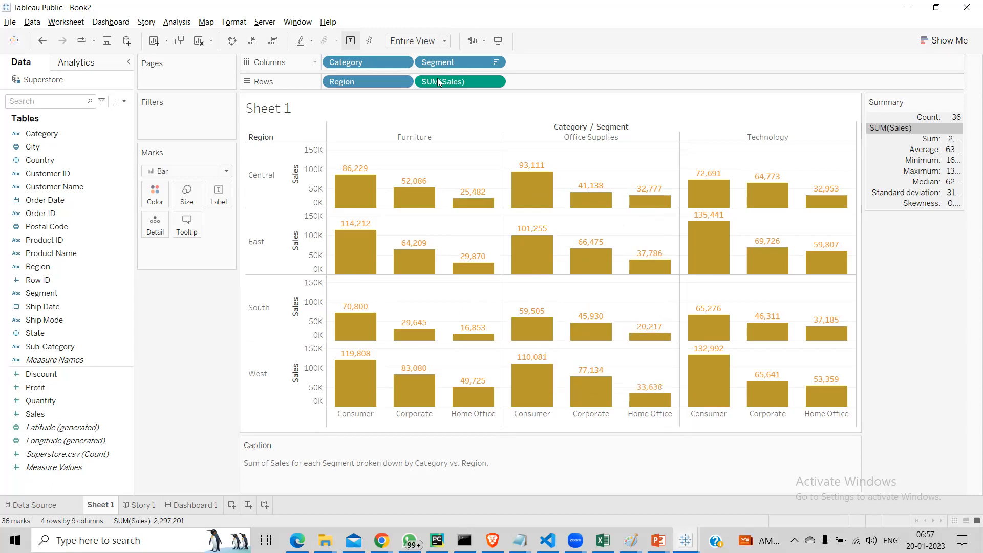
# Replace Sales with Profit on the rows and add Sales back after Profit.
pyautogui.moveTo(446, 82)
pyautogui.mouseDown()
pyautogui.moveTo(51, 394)
pyautogui.moveTo(37, 390)
pyautogui.moveTo(442, 83)
pyautogui.mouseUp()
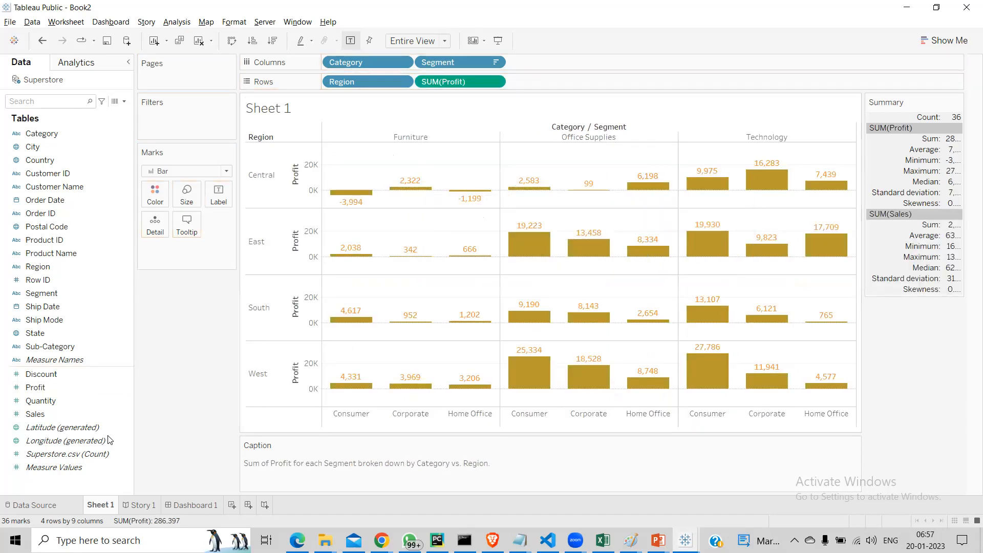
pyautogui.click(41, 400)
pyautogui.moveTo(41, 413); pyautogui.dragTo(526, 83)
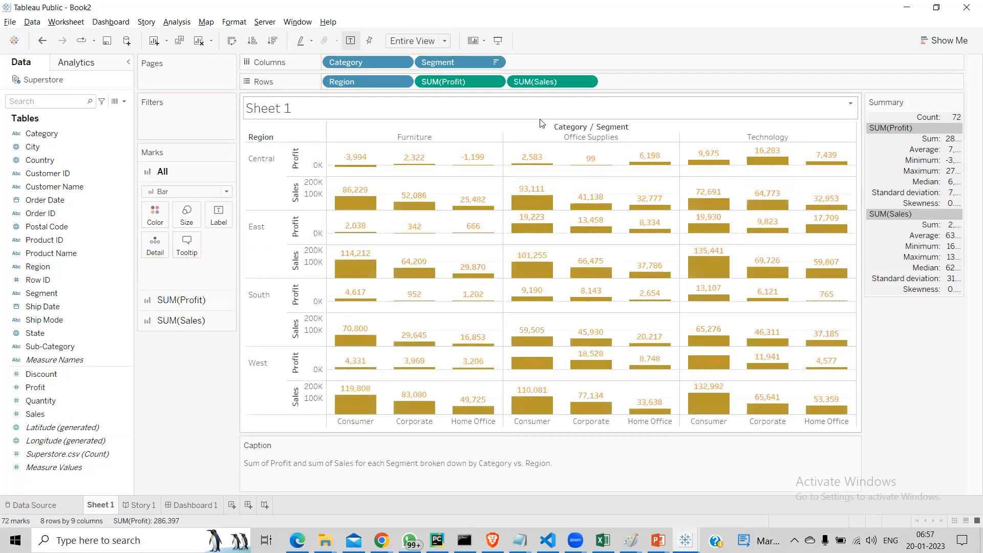
# Remove Segment from the columns and move Region from the rows to the columns after Category.
pyautogui.moveTo(451, 61); pyautogui.dragTo(61, 301)
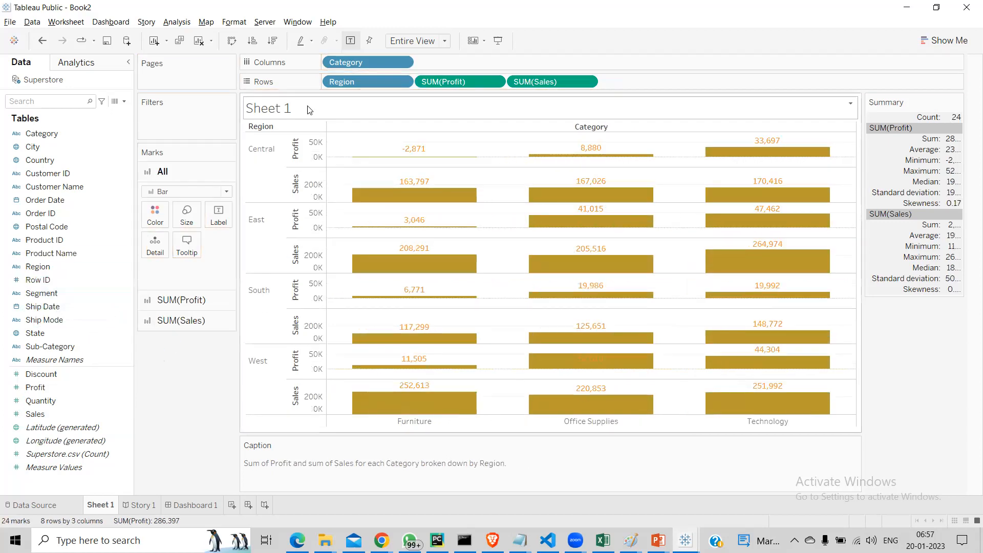
pyautogui.moveTo(369, 83); pyautogui.dragTo(438, 62)
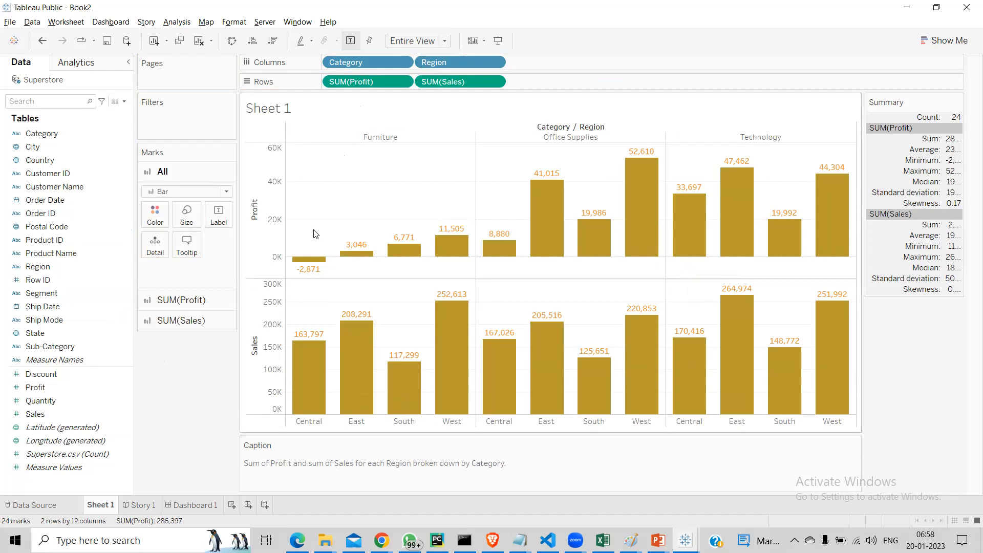
# Inspect the tooltip of the Profit bar for Office Supplies in the West region.
pyautogui.click(73, 388)
pyautogui.click(85, 375)
pyautogui.moveTo(646, 246)
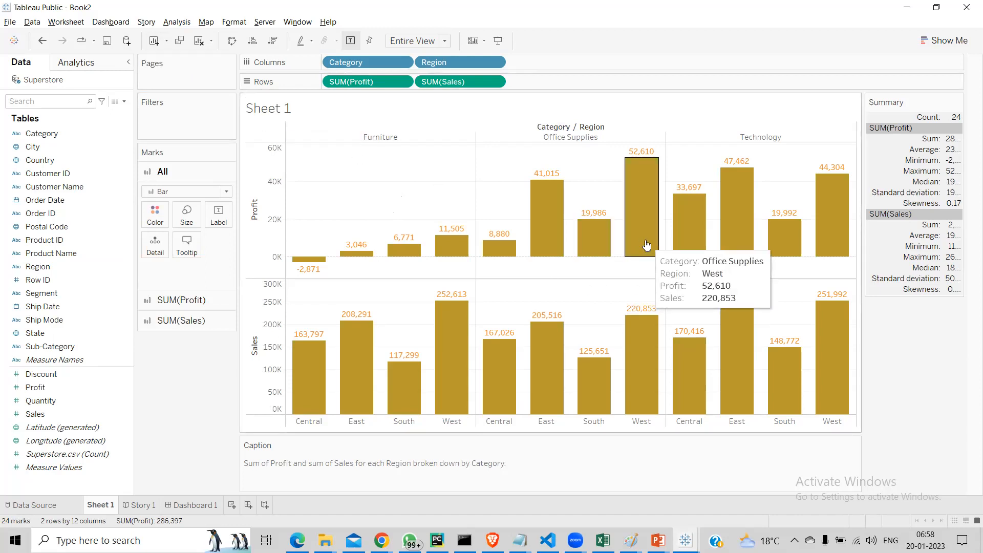